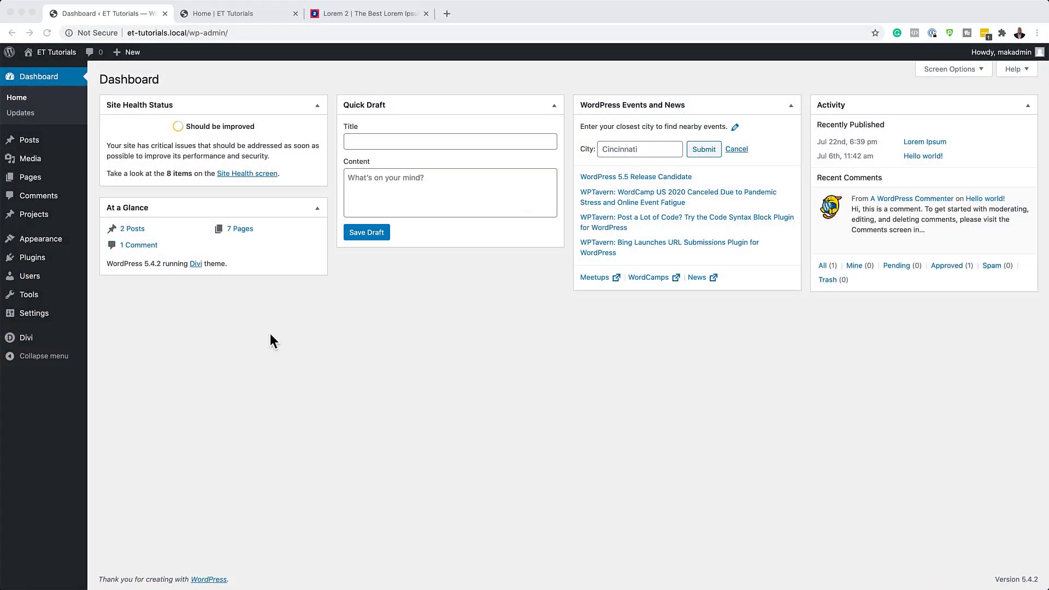
# Step: Create a new WordPress page and title it "design"
pyautogui.click(263, 349)
pyautogui.moveTo(71, 180)
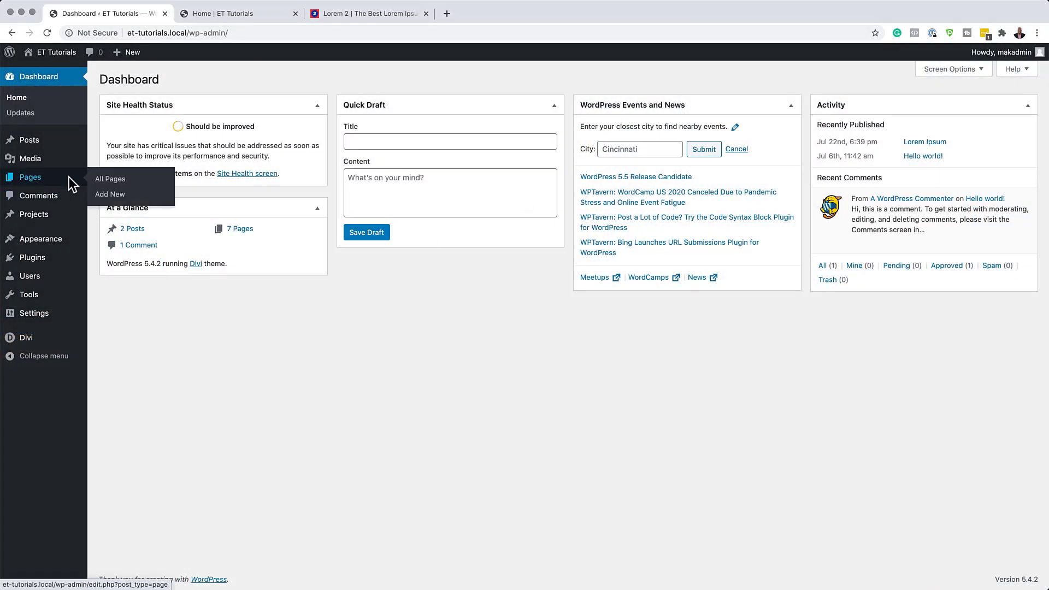
pyautogui.click(116, 196)
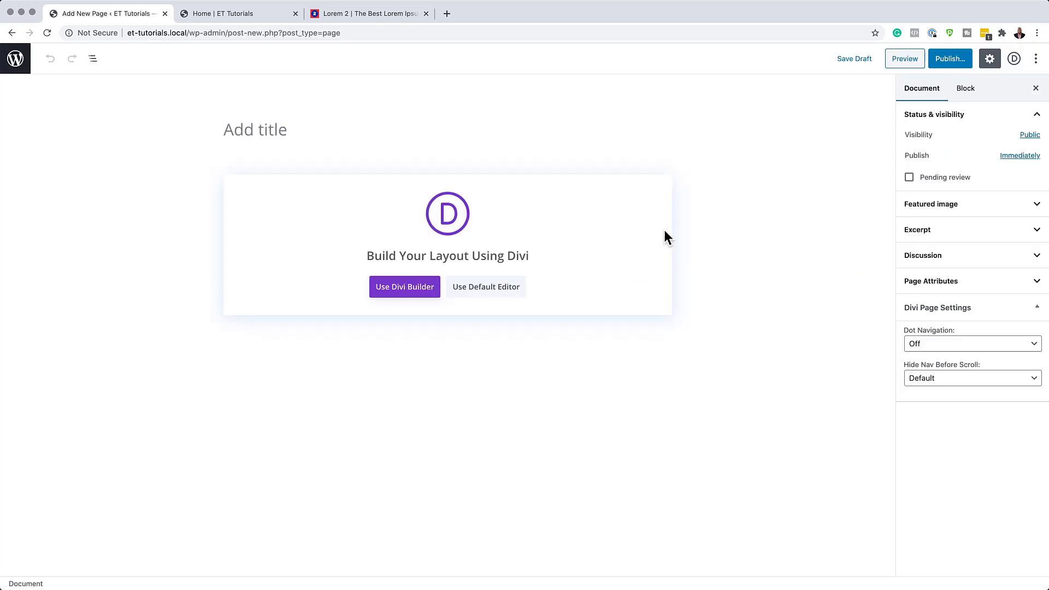
pyautogui.click(272, 130)
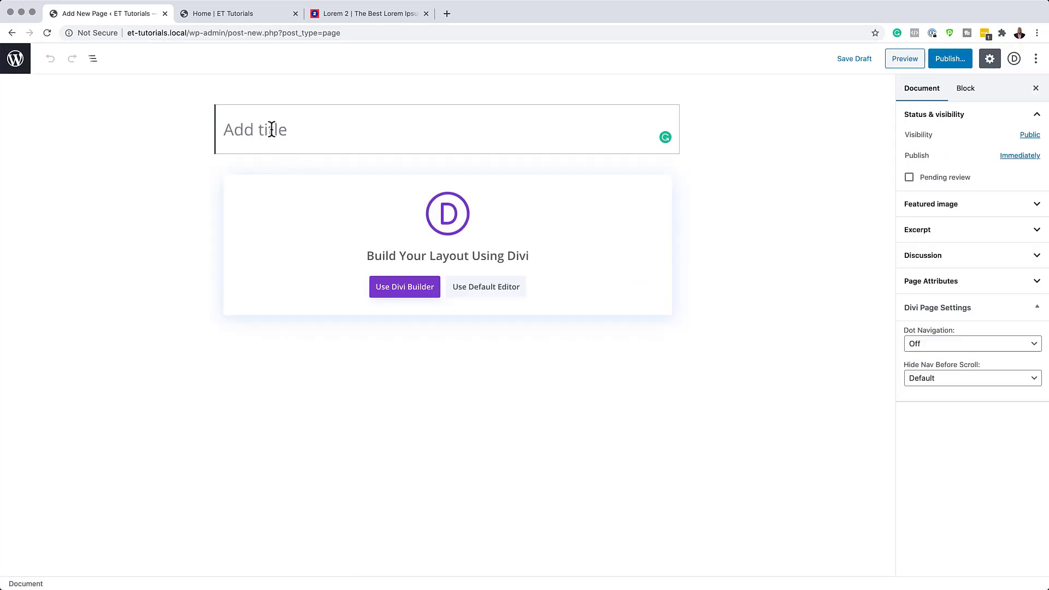
pyautogui.write('design')
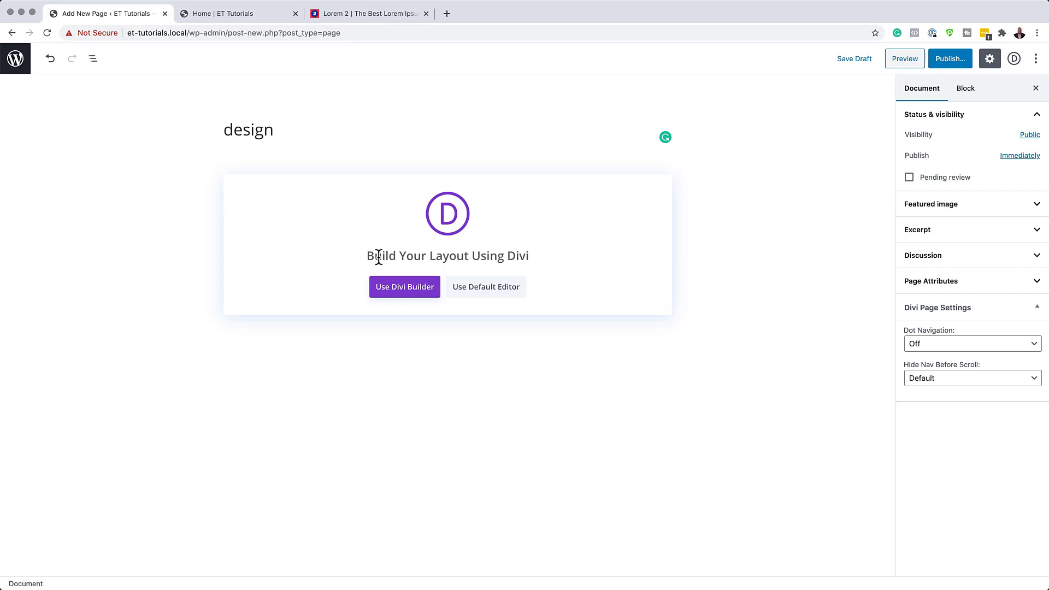
# Step: Launch the Divi Builder for the page, start building from scratch and dismiss the row insertion prompt
pyautogui.click(410, 291)
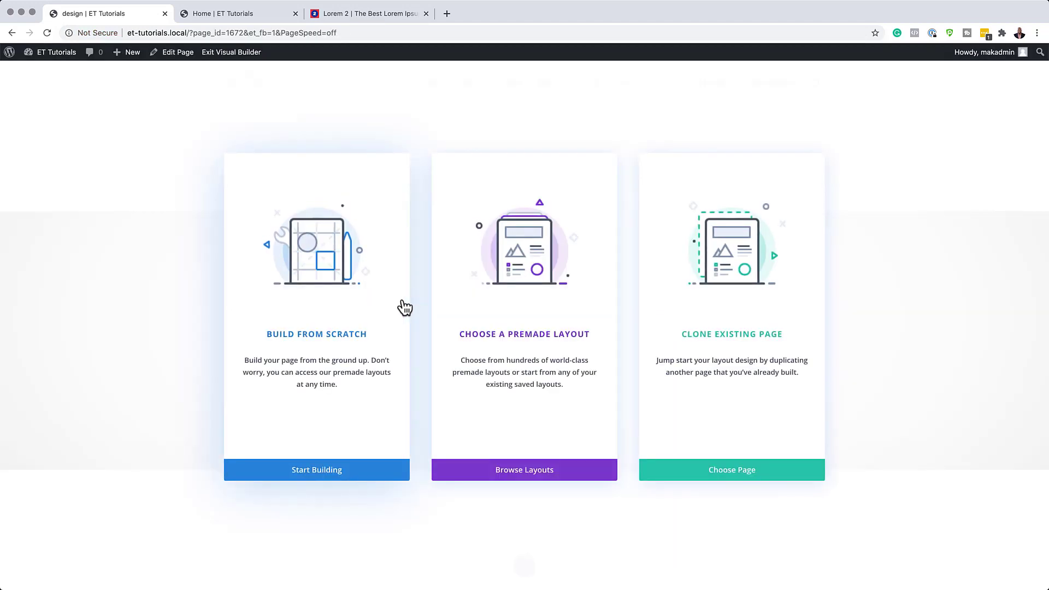
pyautogui.click(347, 479)
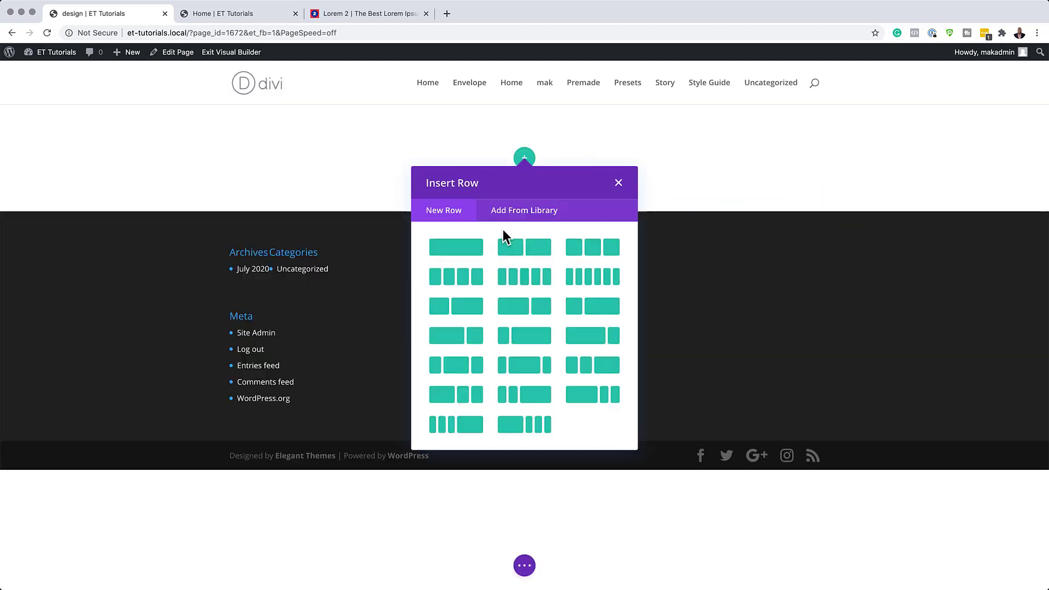
pyautogui.click(159, 164)
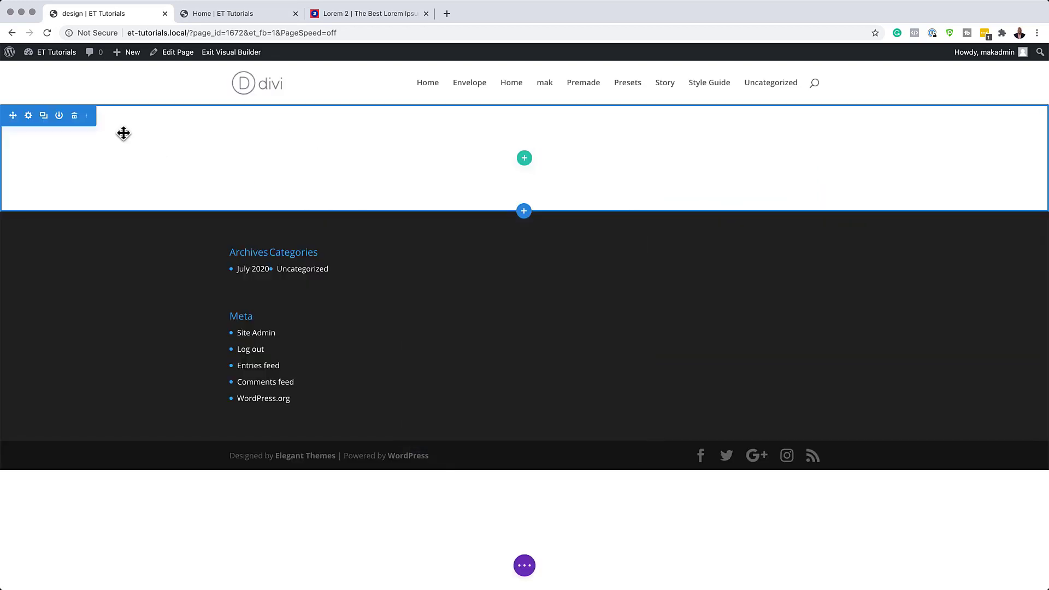
# Step: Set the empty section's background color to #f4f2f7
pyautogui.click(28, 116)
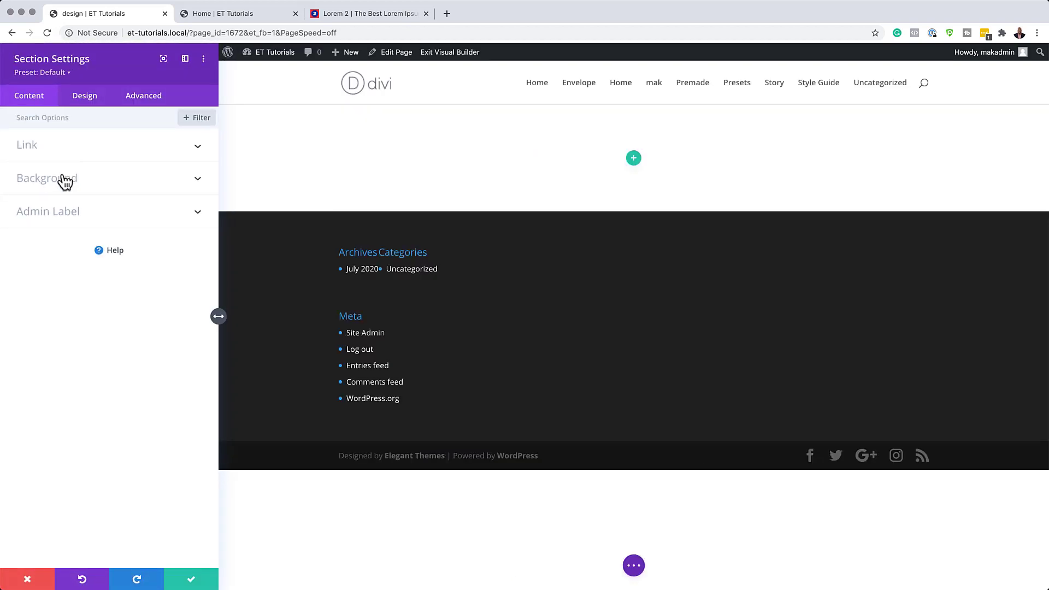
pyautogui.click(64, 181)
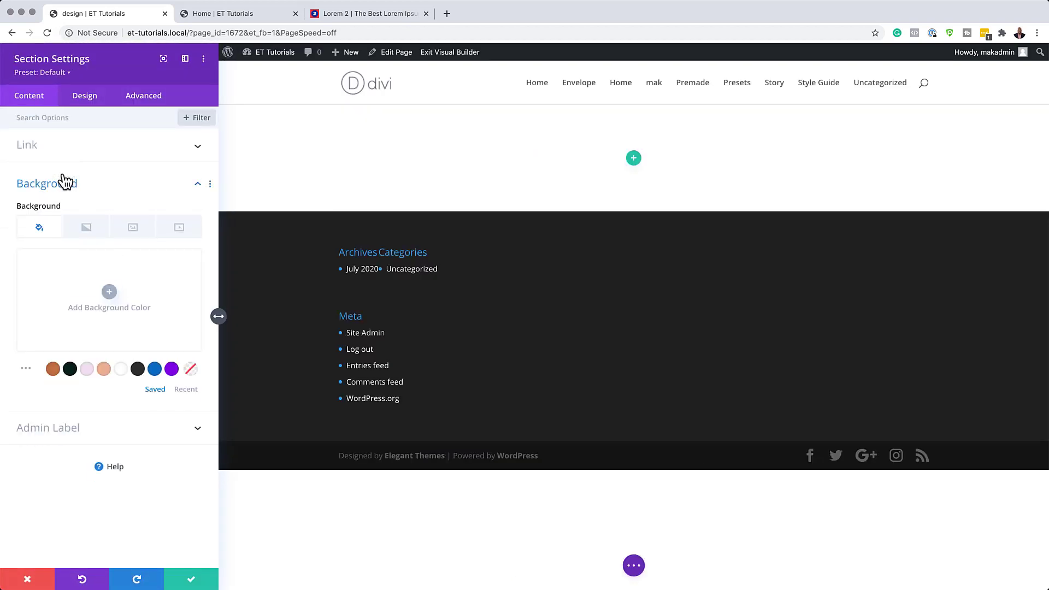
pyautogui.click(111, 294)
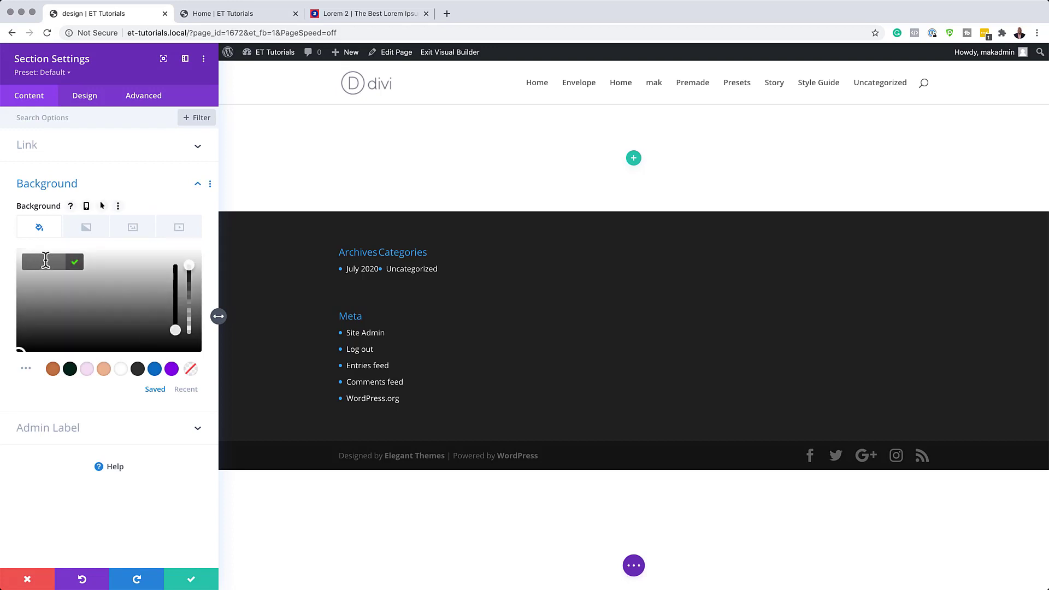
pyautogui.press('super+v')
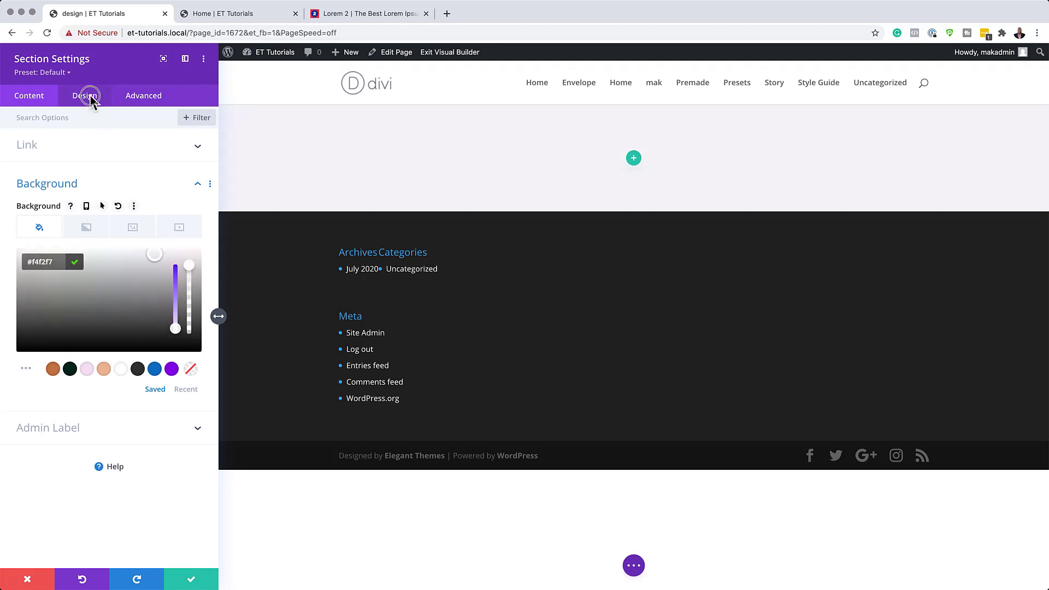
# Step: Set the section's top and bottom padding to 0px, linked together, and save the section settings
pyautogui.click(85, 95)
pyautogui.click(50, 245)
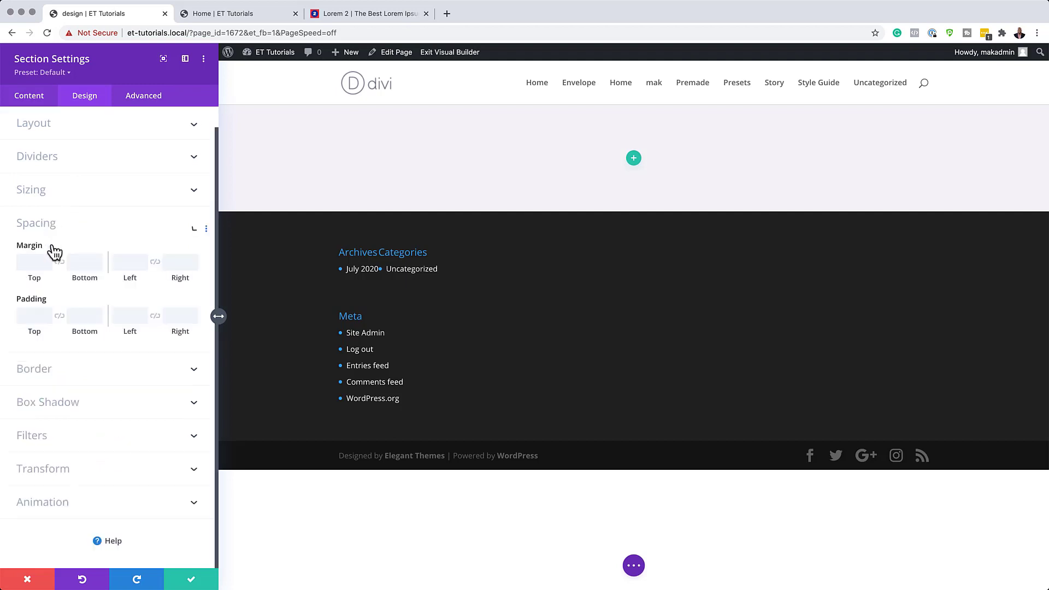
pyautogui.click(31, 316)
pyautogui.write('0')
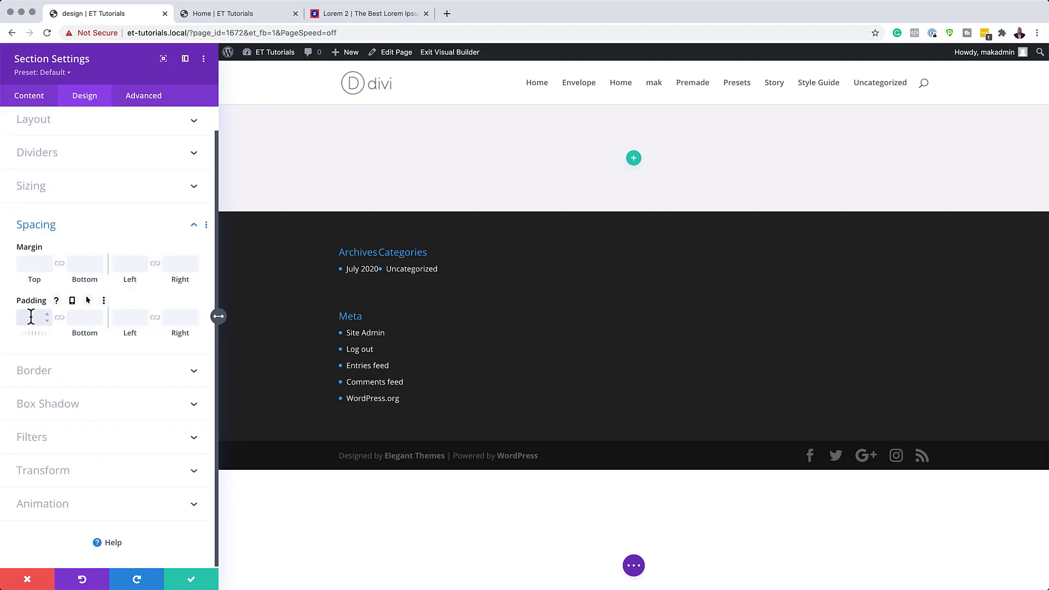
pyautogui.click(59, 318)
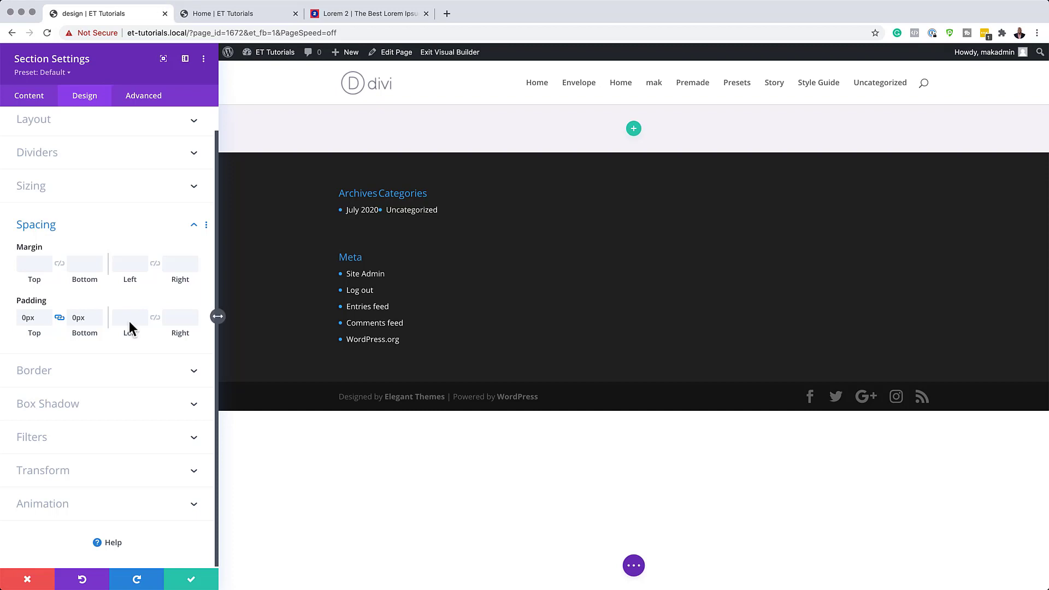
pyautogui.click(194, 582)
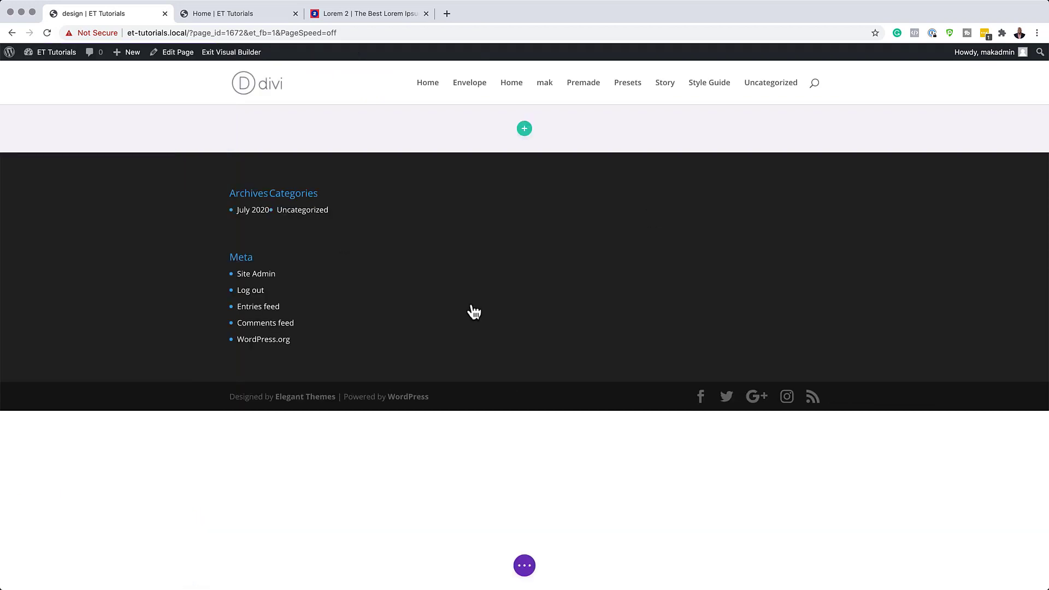
# Step: Insert a row with two equal columns into the section without adding a module
pyautogui.click(523, 129)
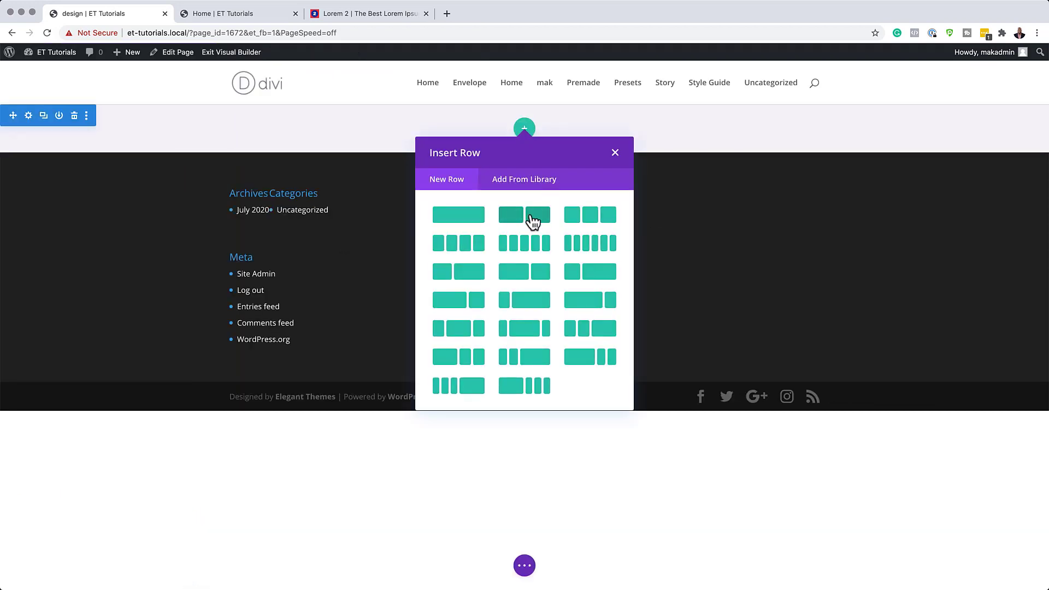
pyautogui.click(533, 218)
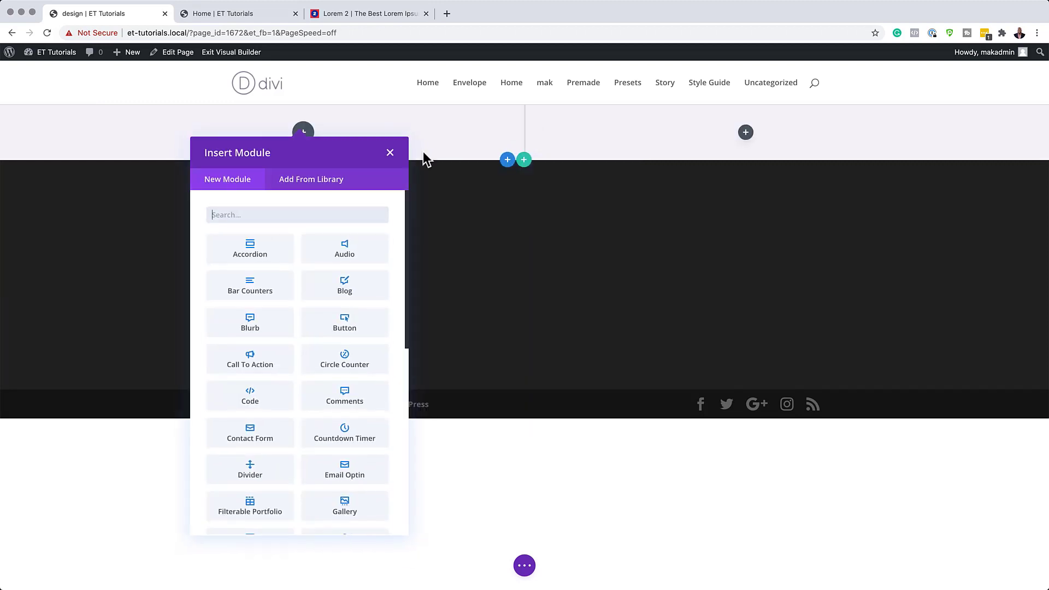
pyautogui.click(391, 154)
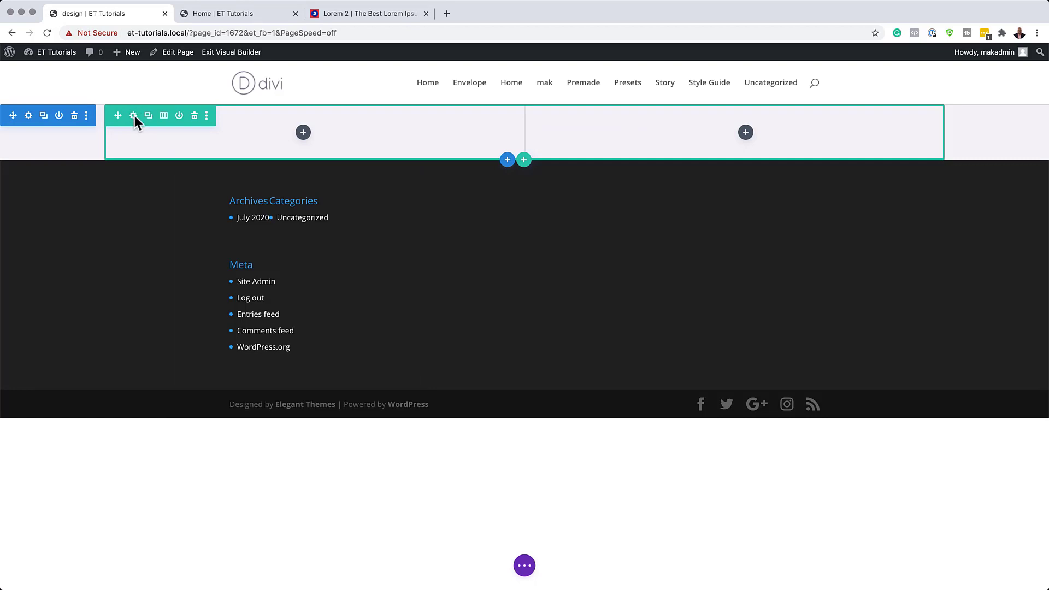
# Step: Enable a custom gutter width of 1 and equalized column heights for the two-column row
pyautogui.click(134, 116)
pyautogui.click(91, 95)
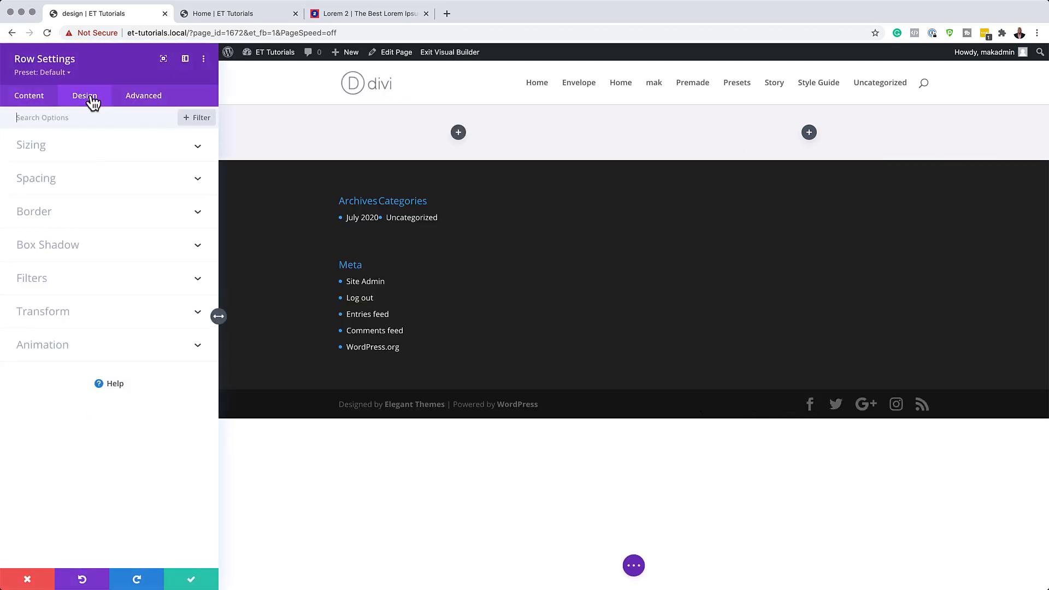
pyautogui.click(57, 146)
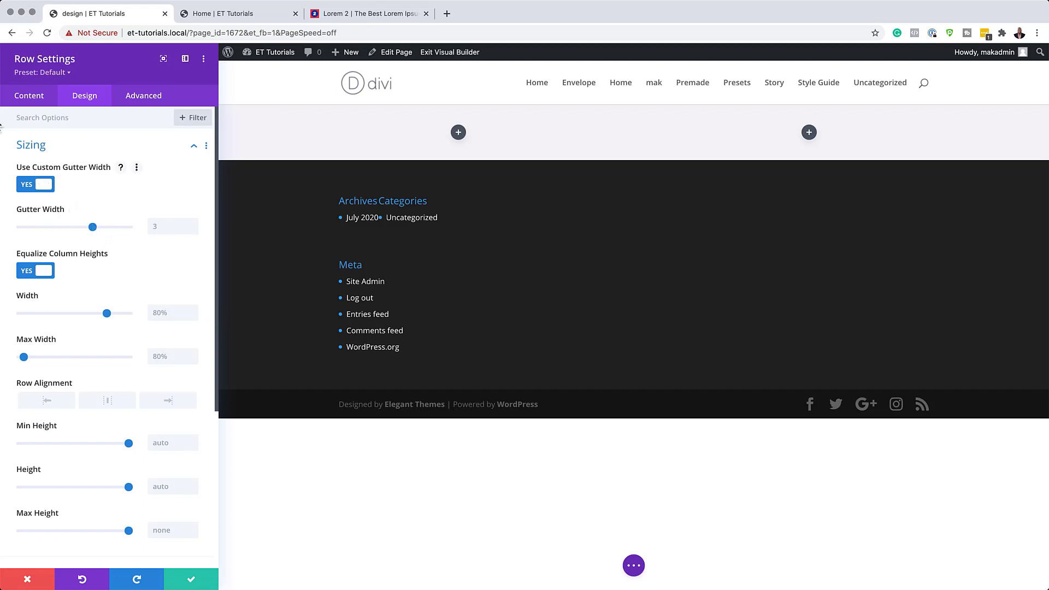
pyautogui.moveTo(92, 227); pyautogui.dragTo(17, 235)
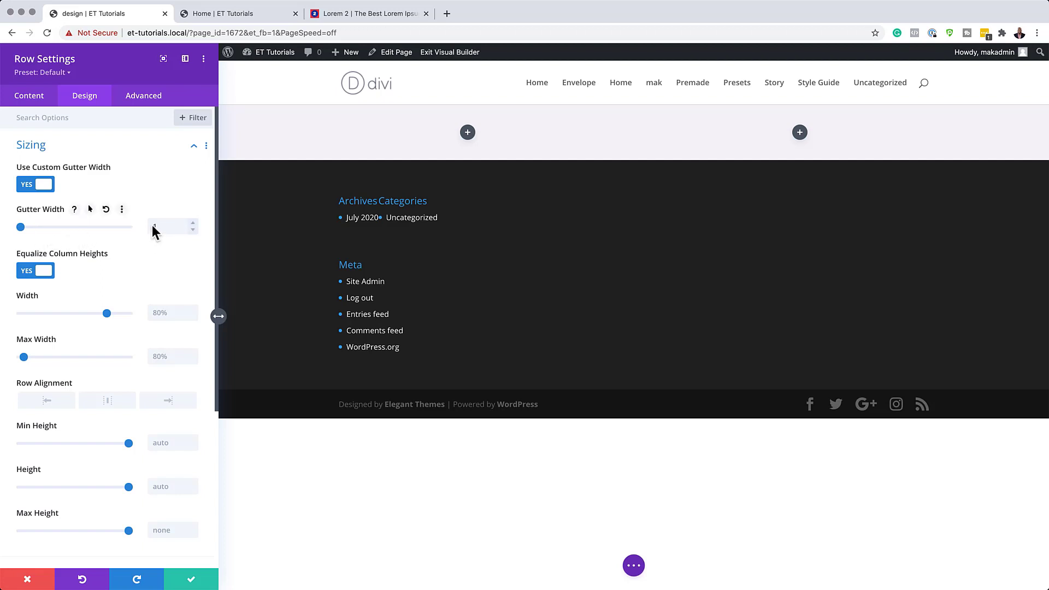
# Step: Set the row's width and max width both to 100%
pyautogui.scroll(-1, 84, 302)
pyautogui.moveTo(112, 308); pyautogui.dragTo(183, 307)
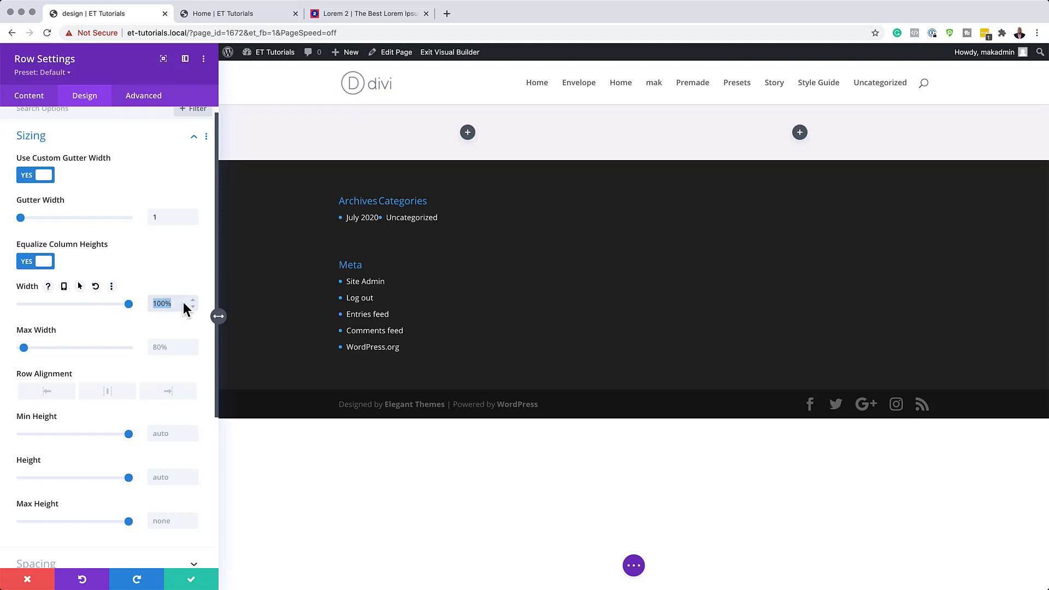
pyautogui.click(184, 304)
pyautogui.click(164, 346)
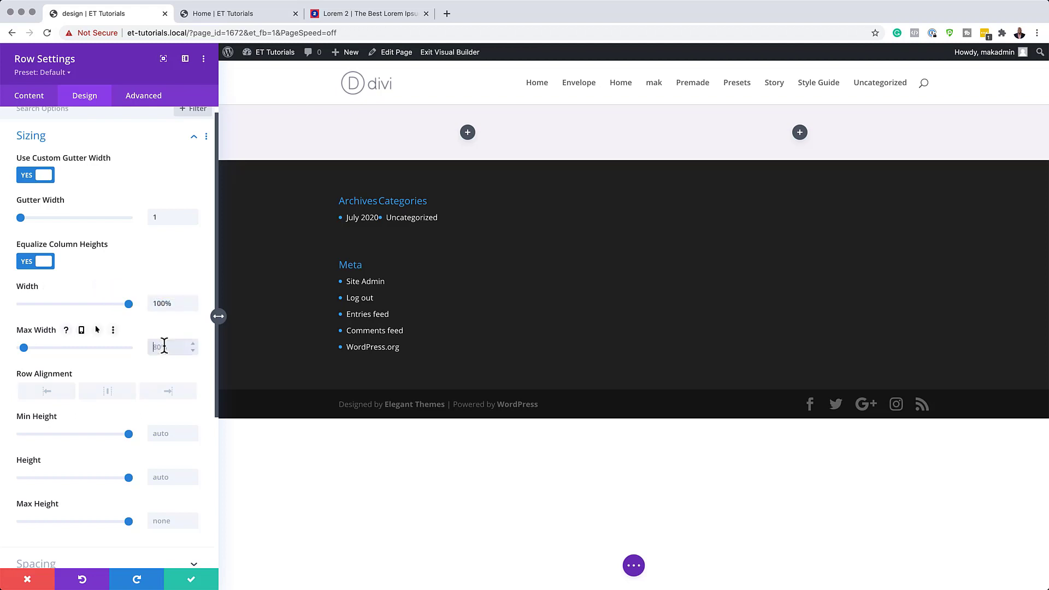
pyautogui.write('100%')
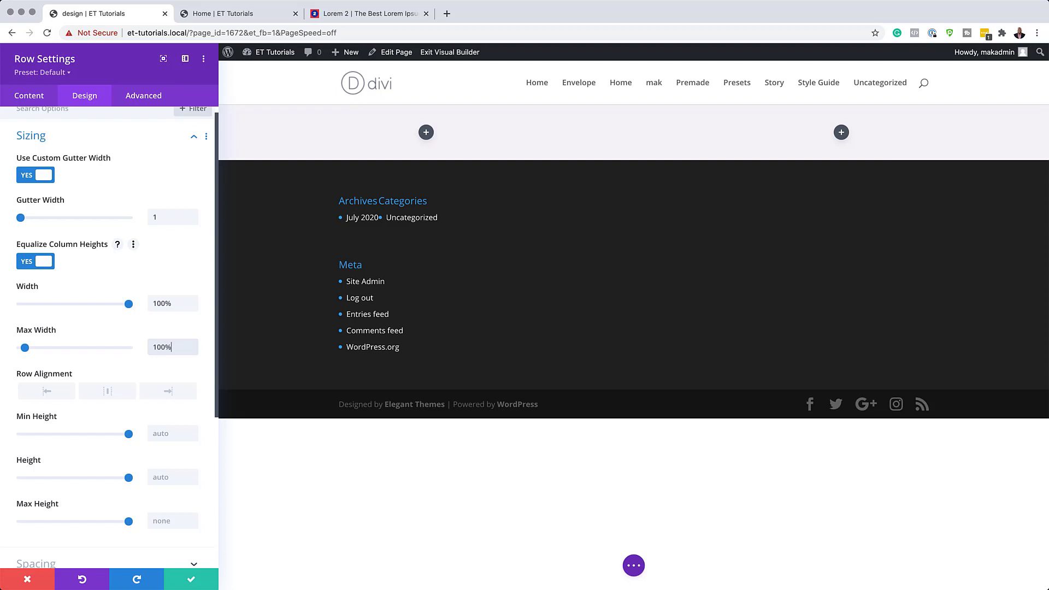
# Step: Set the row's top and bottom padding to 0px, linked together
pyautogui.scroll(-4, 110, 422)
pyautogui.click(49, 371)
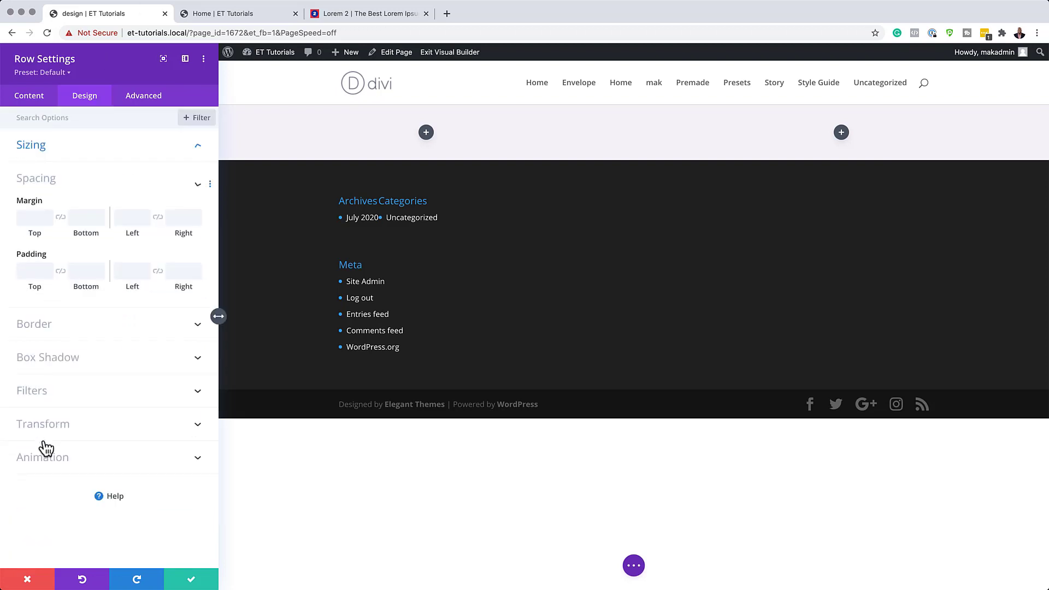
pyautogui.click(33, 276)
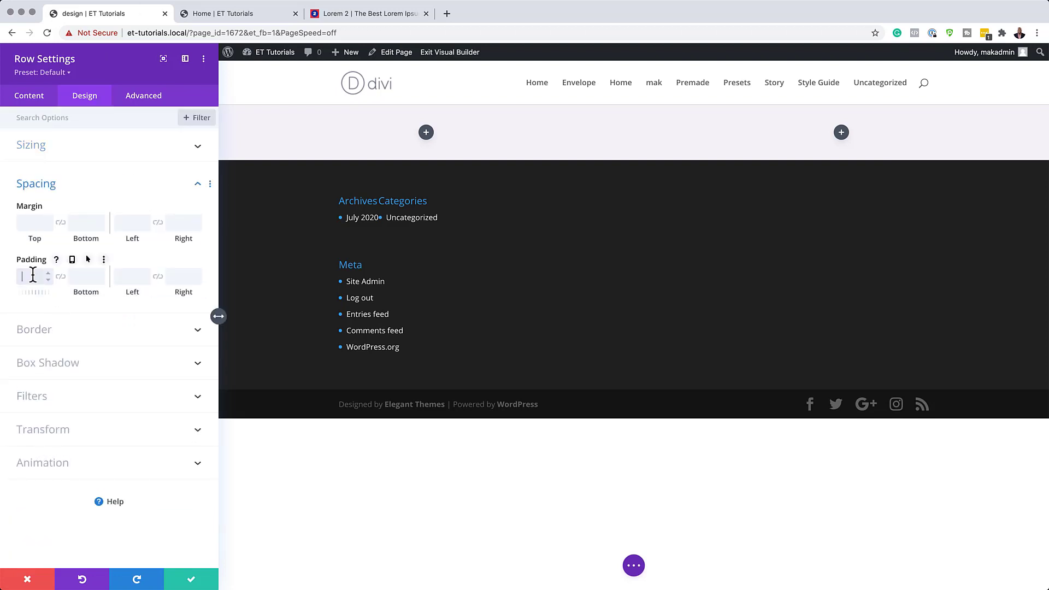
pyautogui.click(58, 274)
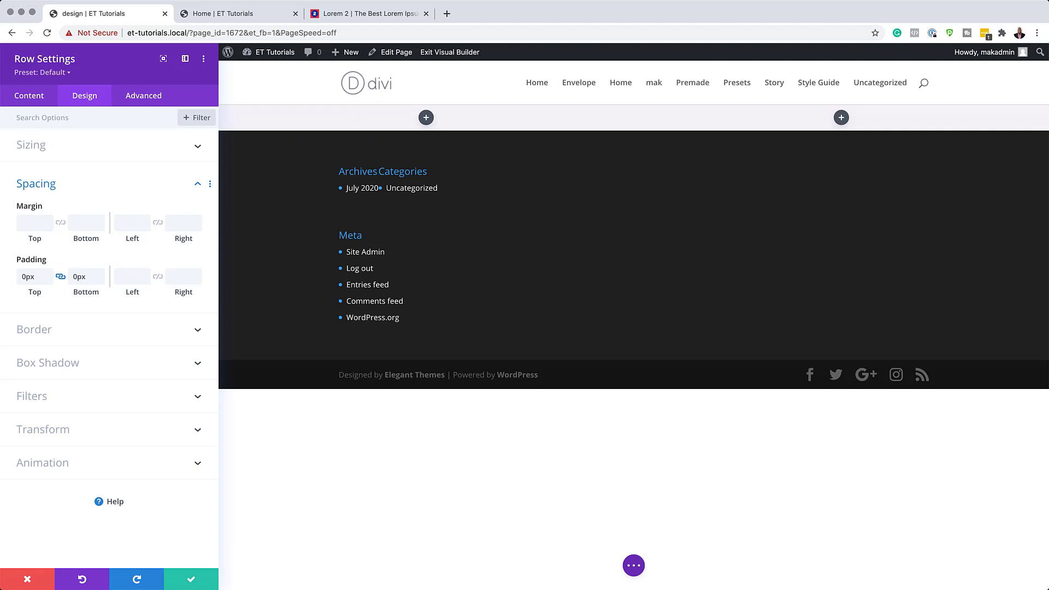
# Step: Set both the horizontal and vertical overflow of the row to Hidden
pyautogui.click(149, 100)
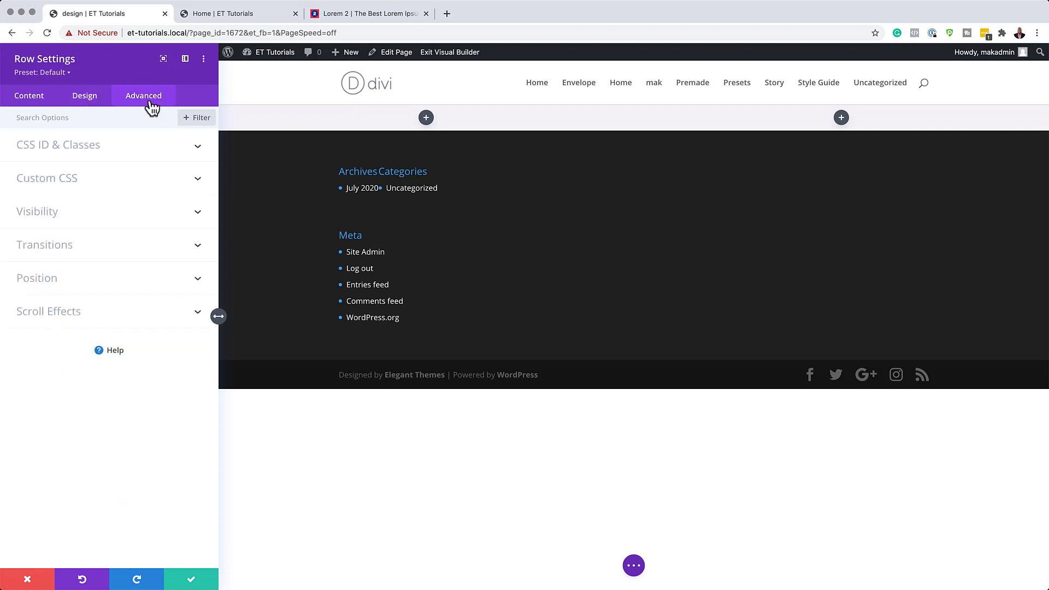
pyautogui.click(48, 212)
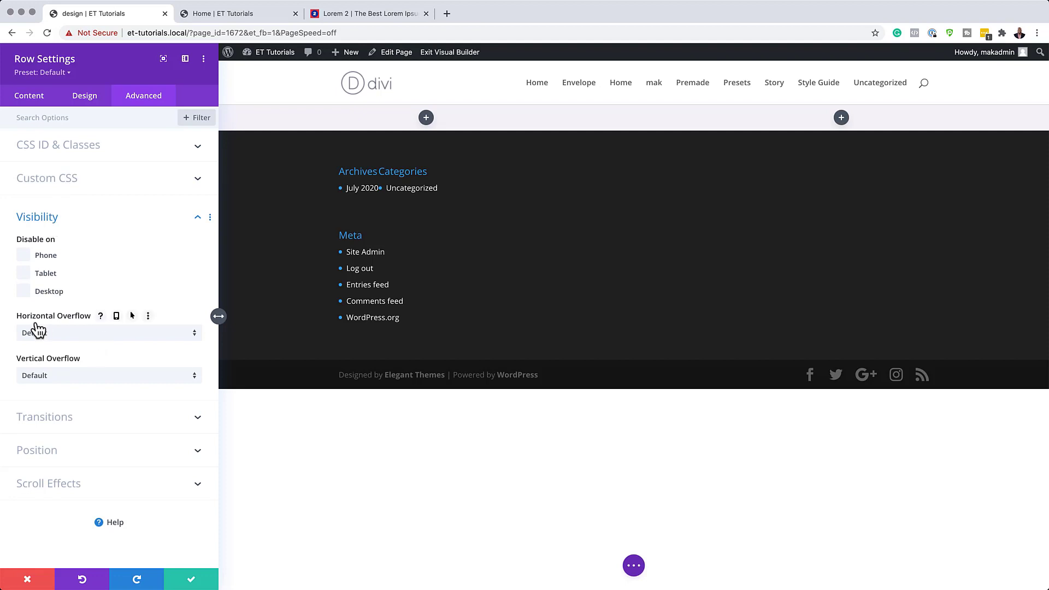
pyautogui.click(91, 332)
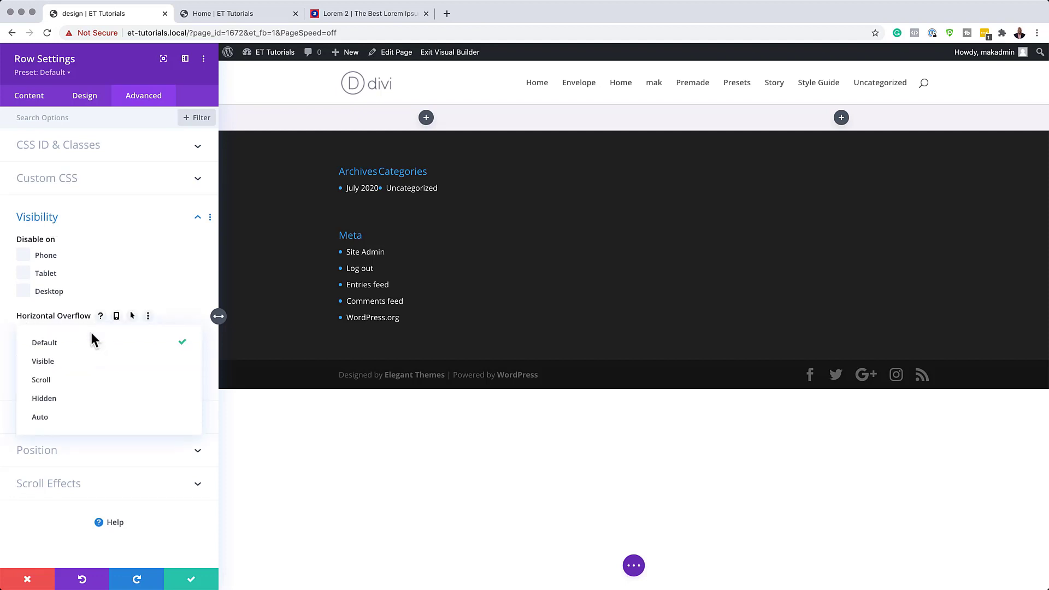
pyautogui.click(87, 398)
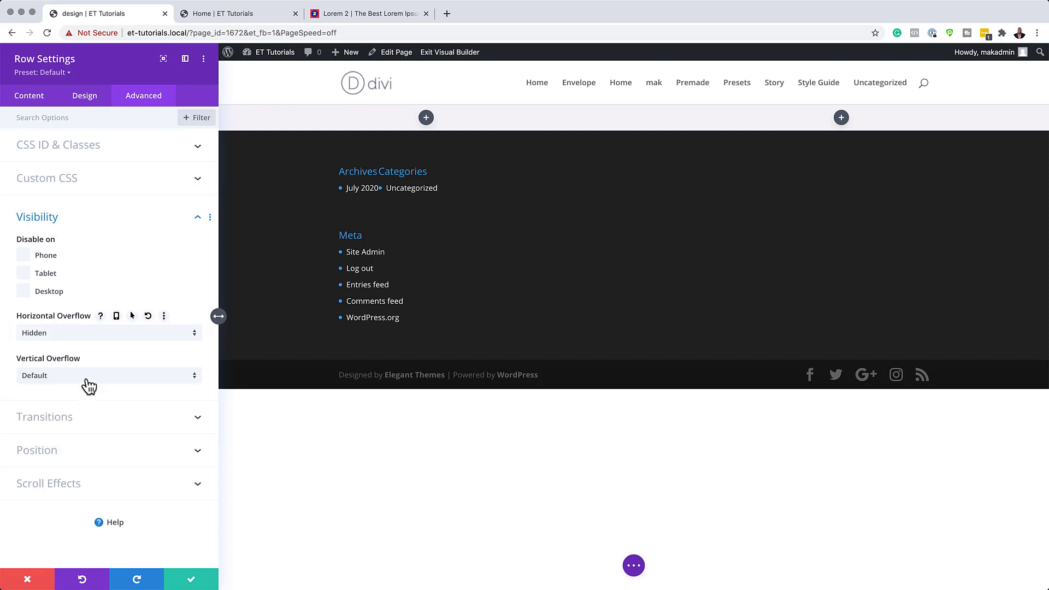
pyautogui.click(89, 383)
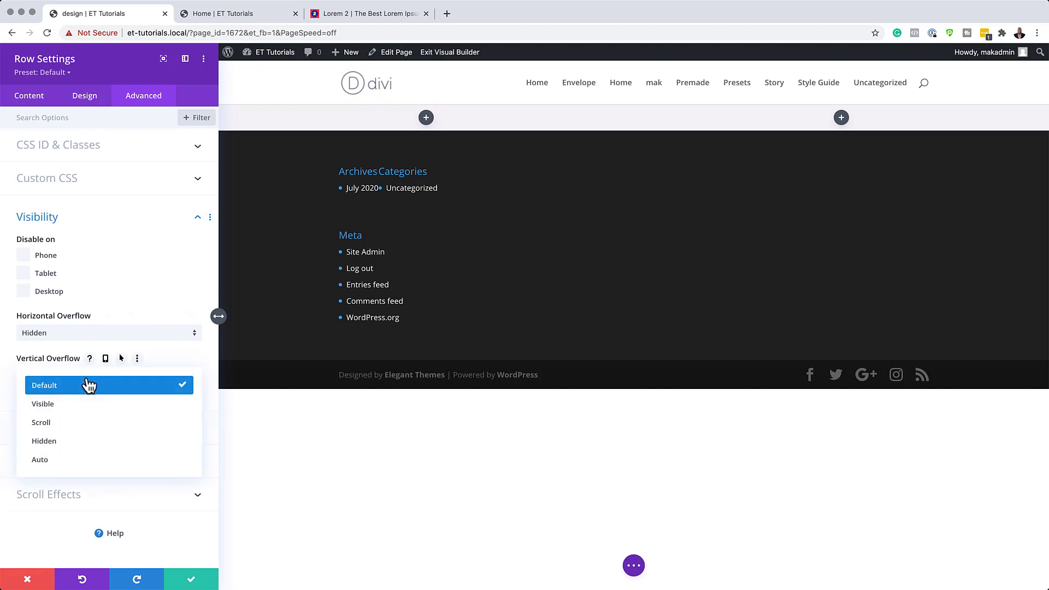
pyautogui.click(97, 443)
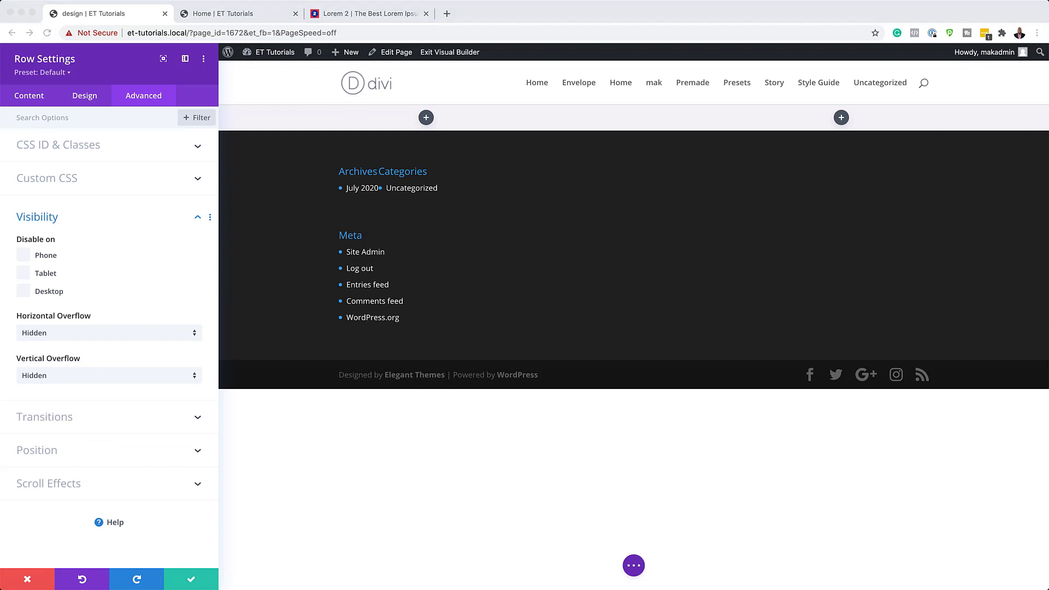
# Step: Set the first column's top padding to 15vw and its bottom padding to 10vw
pyautogui.click(25, 96)
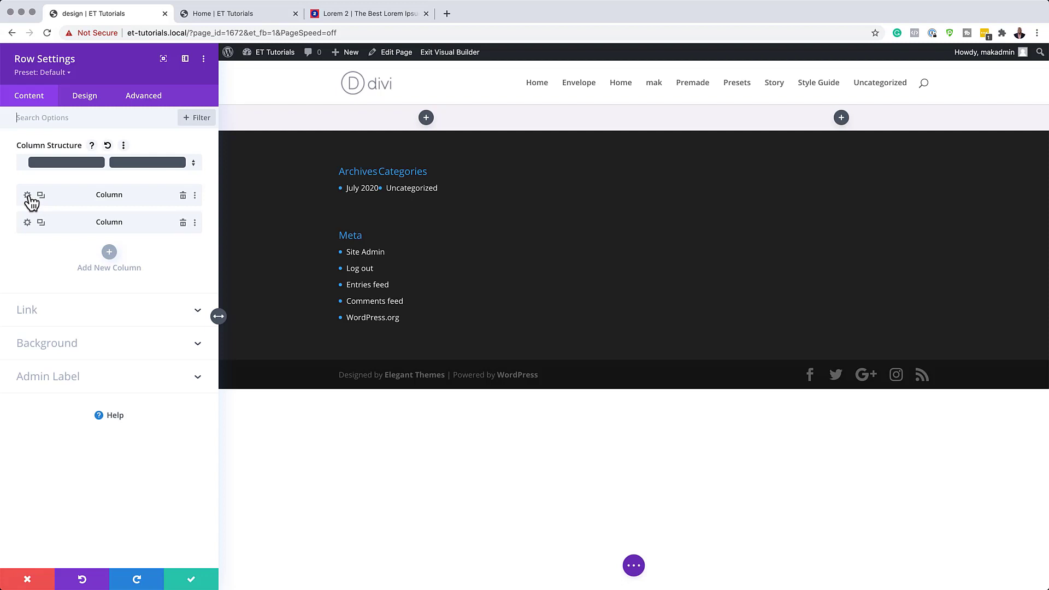
pyautogui.click(27, 196)
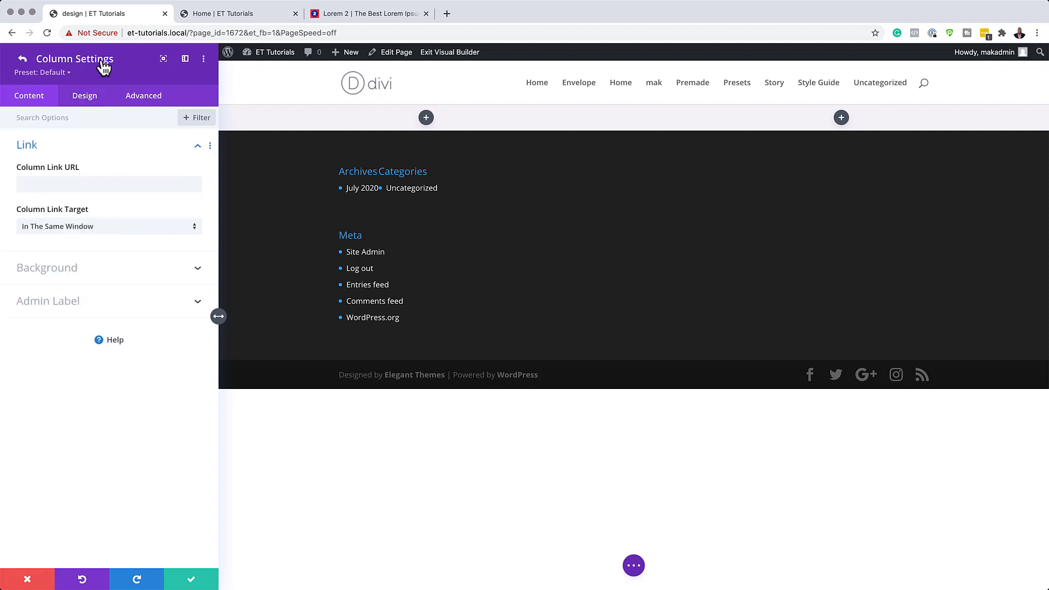
pyautogui.click(87, 103)
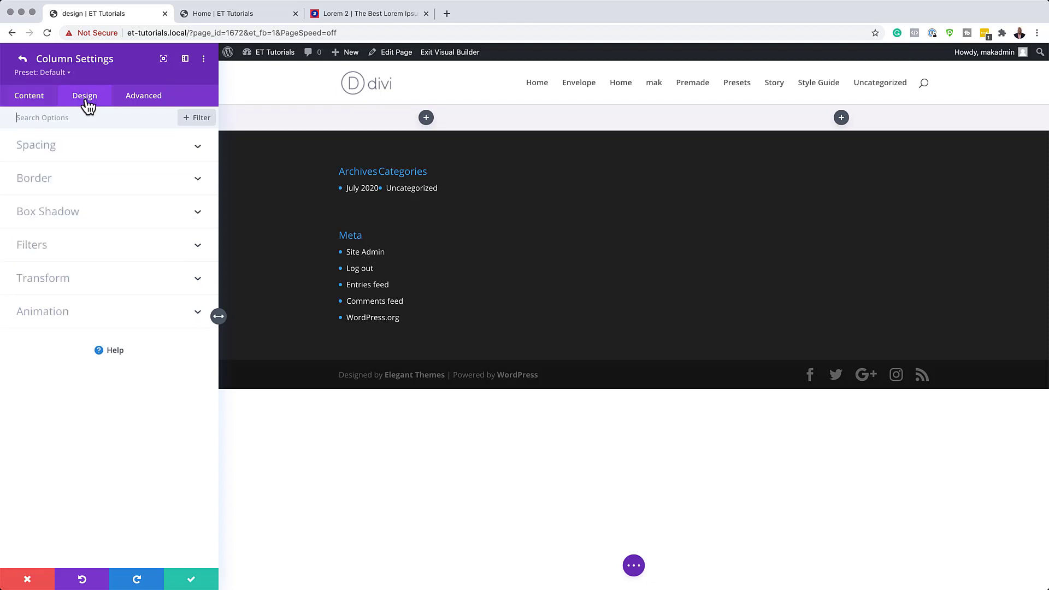
pyautogui.click(59, 149)
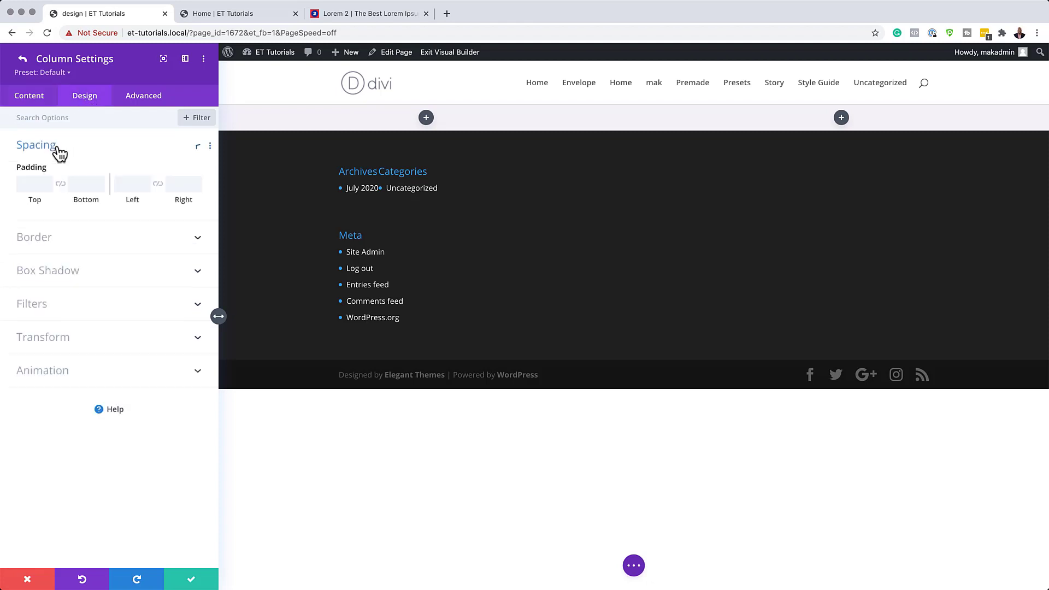
pyautogui.click(34, 185)
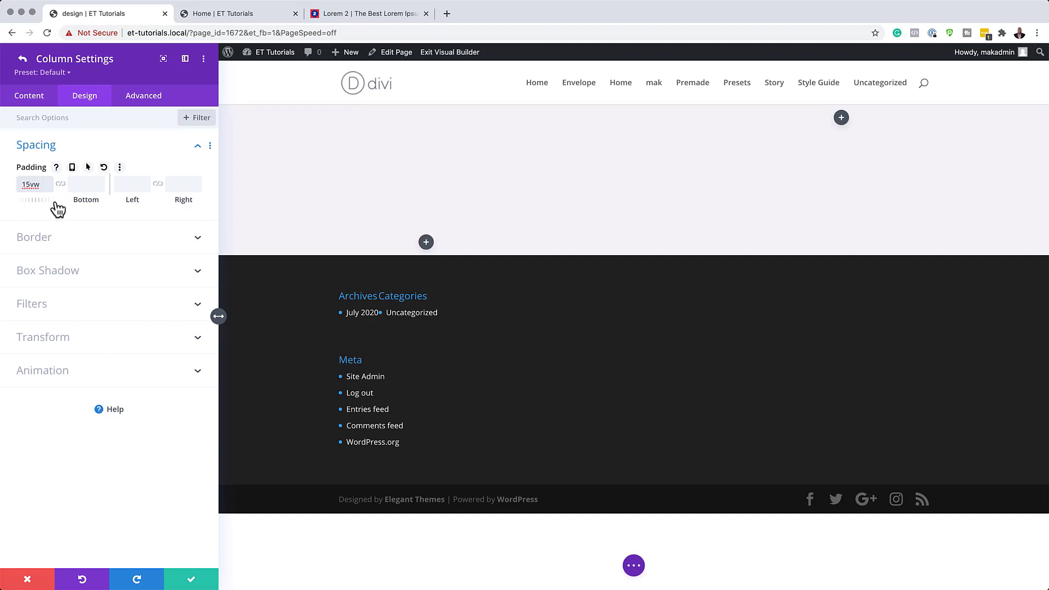
pyautogui.click(83, 185)
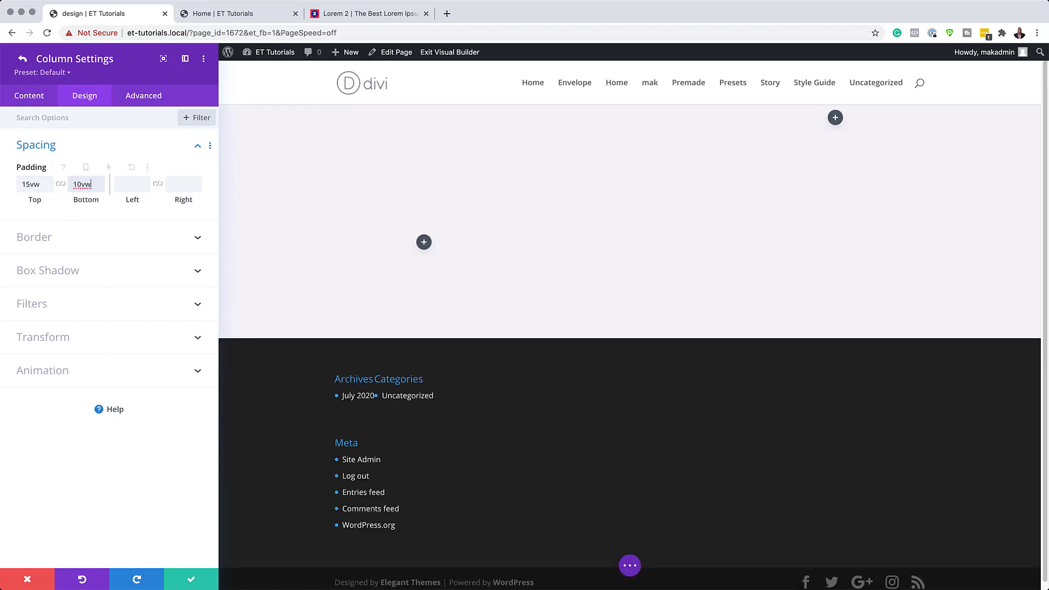
pyautogui.press('super+Tab')
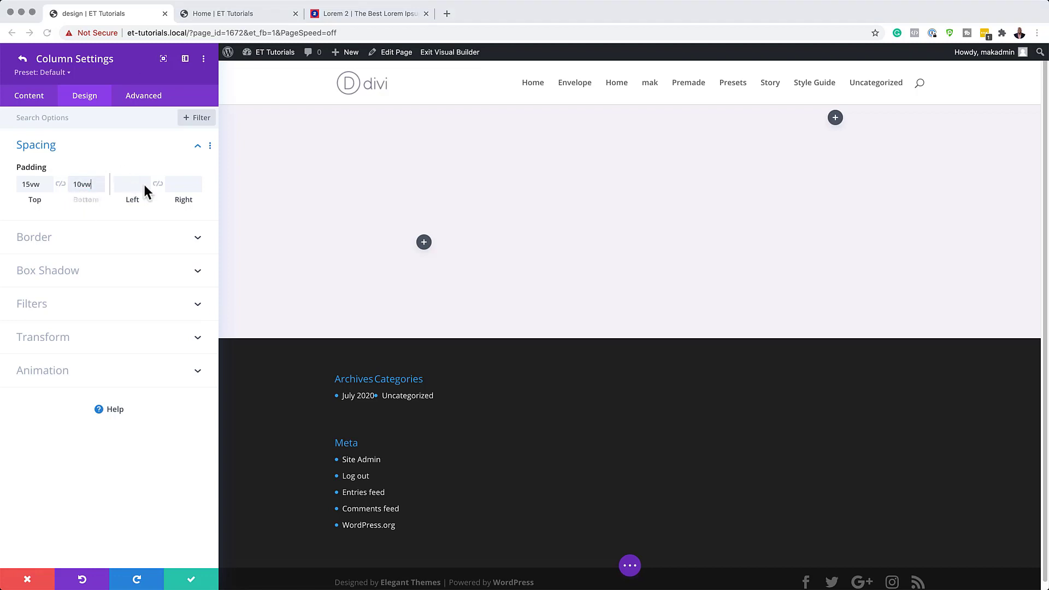
# Step: Set the first column's left and right padding to 5vw, linked together
pyautogui.click(137, 186)
pyautogui.write('5vw')
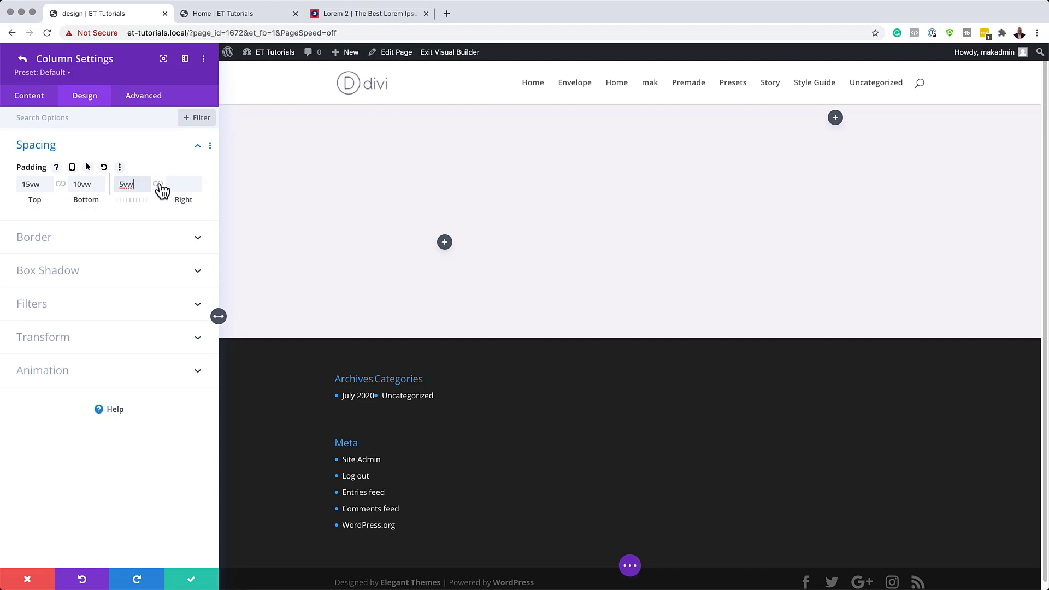
pyautogui.click(159, 184)
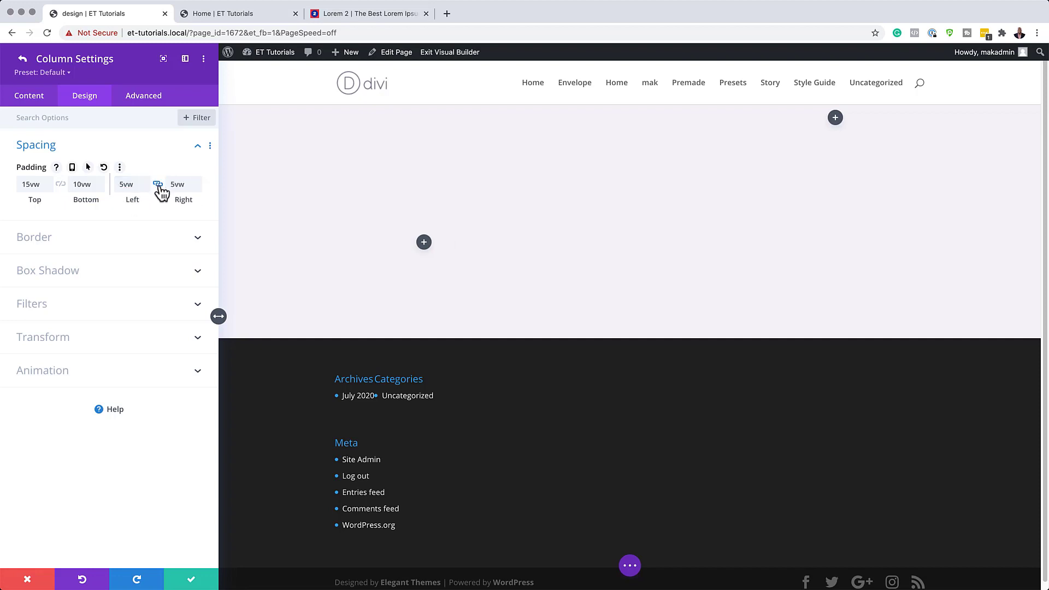
# Step: Set the first column's Z index to 12 in its position settings
pyautogui.click(143, 96)
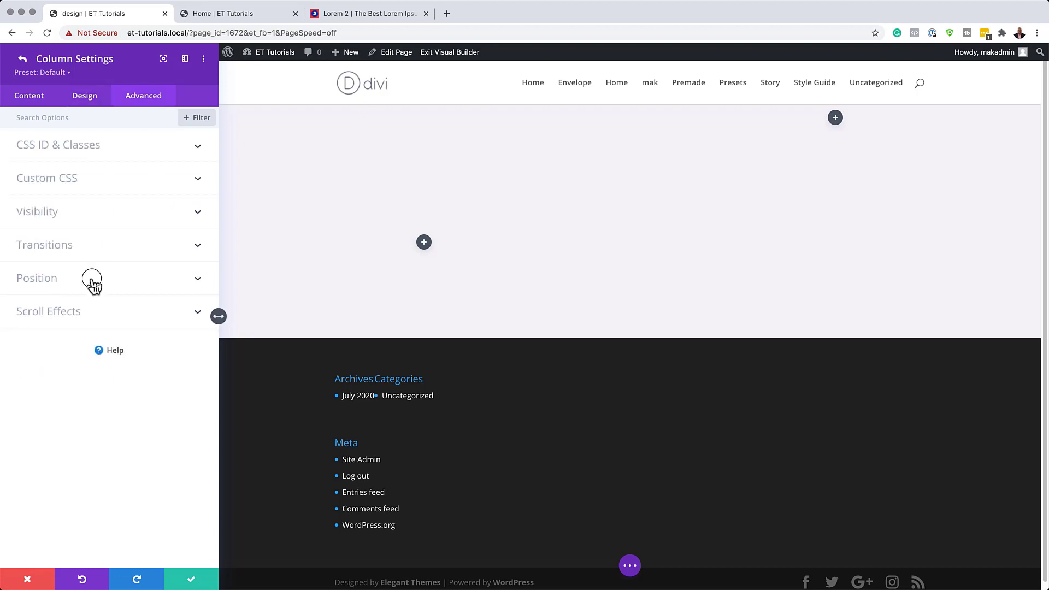
pyautogui.click(92, 279)
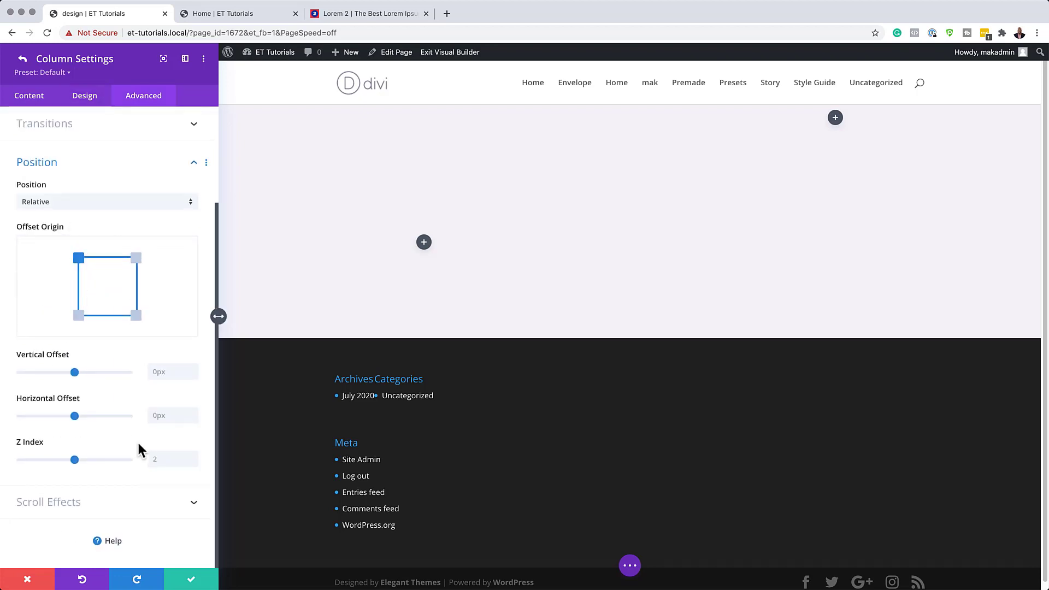
pyautogui.click(160, 457)
pyautogui.write('1')
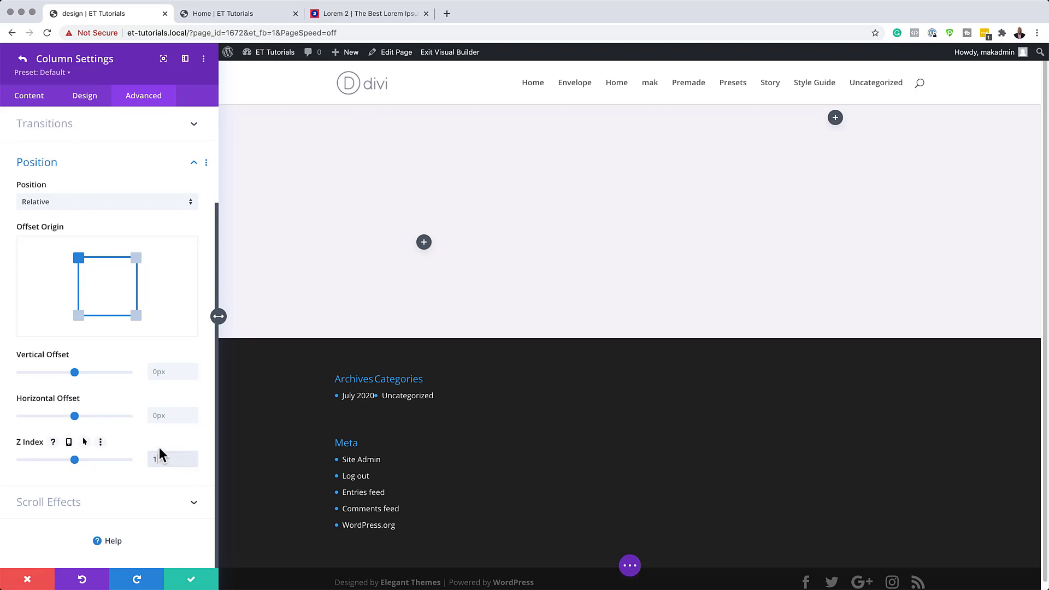
pyautogui.write('2')
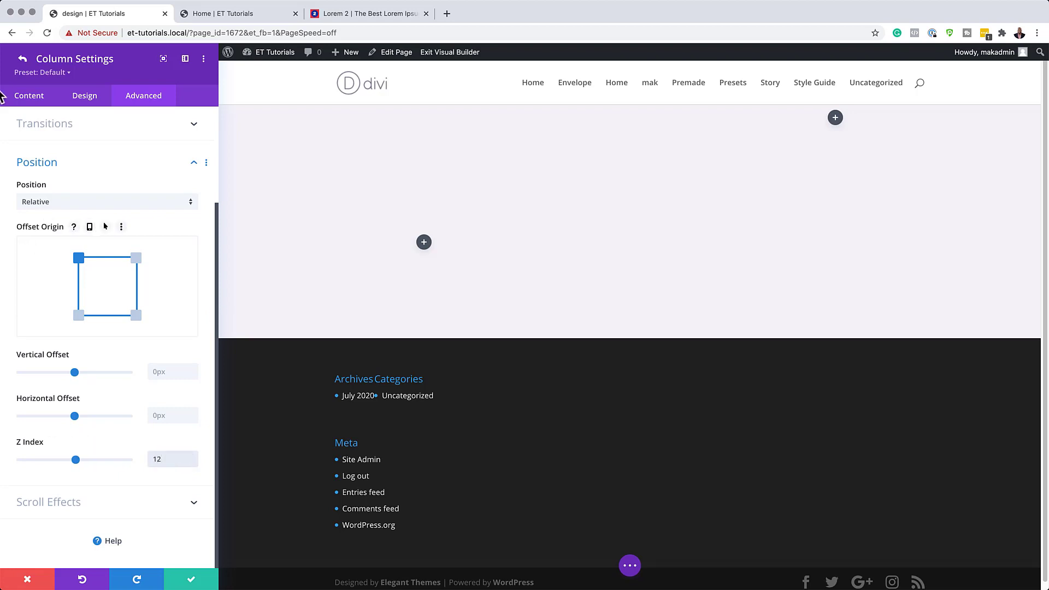
# Step: Give the row's second column the media library image calligrapher_artist-37.jpg as its background
pyautogui.click(23, 61)
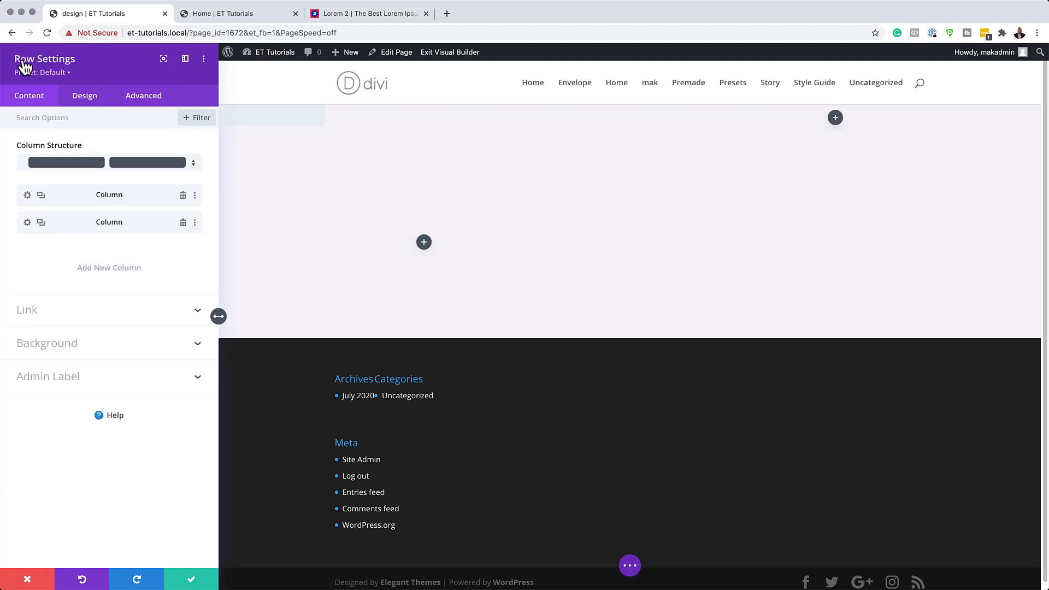
pyautogui.click(27, 223)
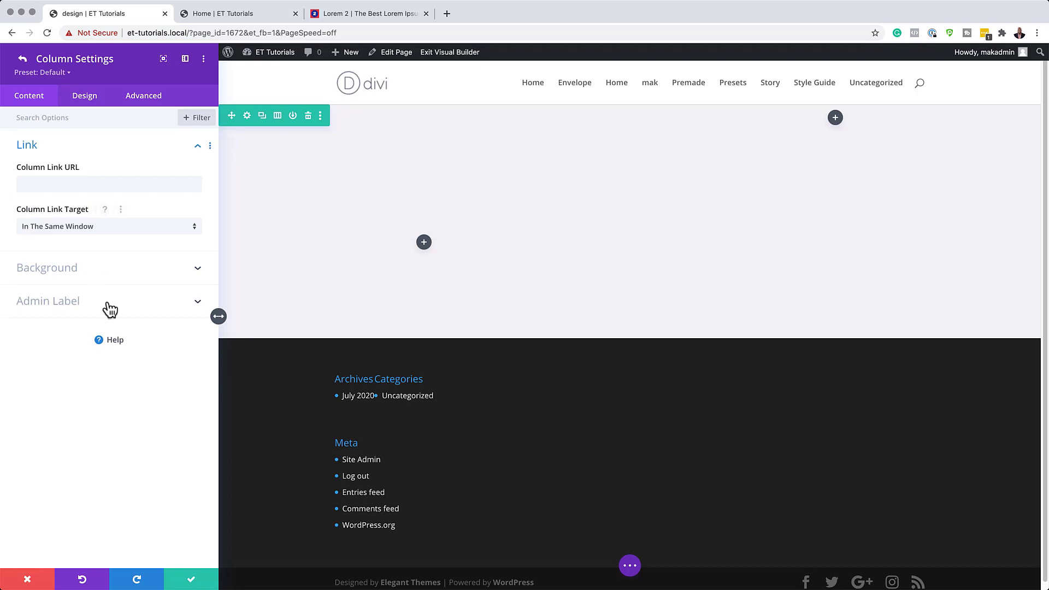
pyautogui.click(73, 276)
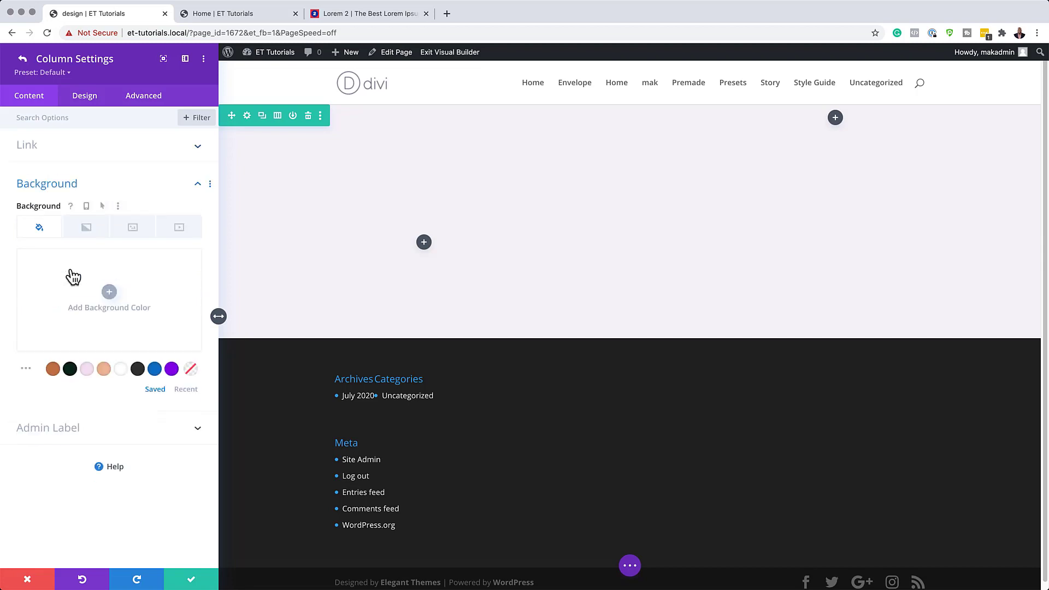
pyautogui.click(133, 236)
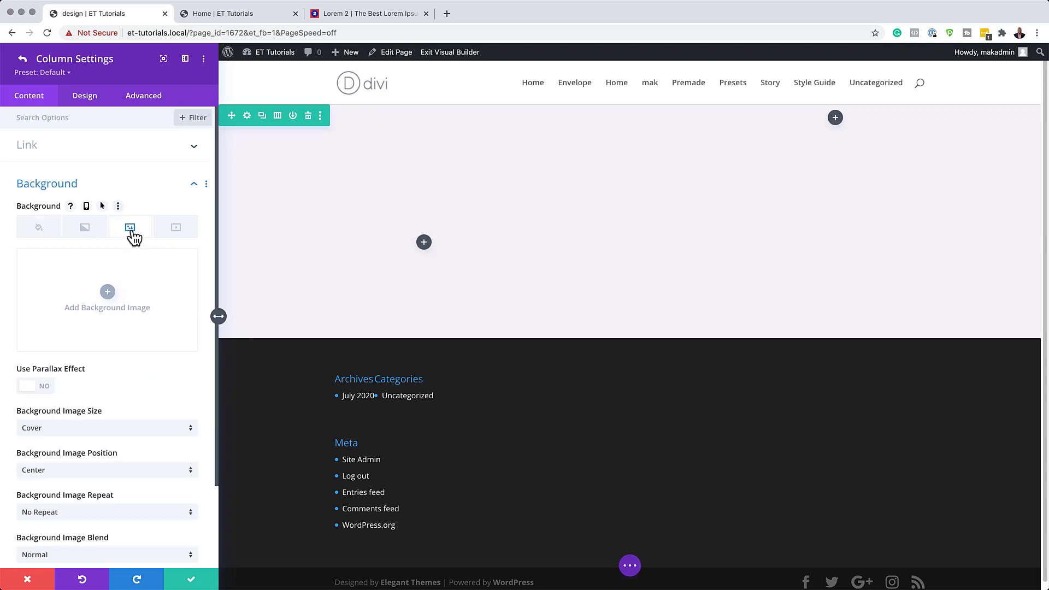
pyautogui.click(109, 295)
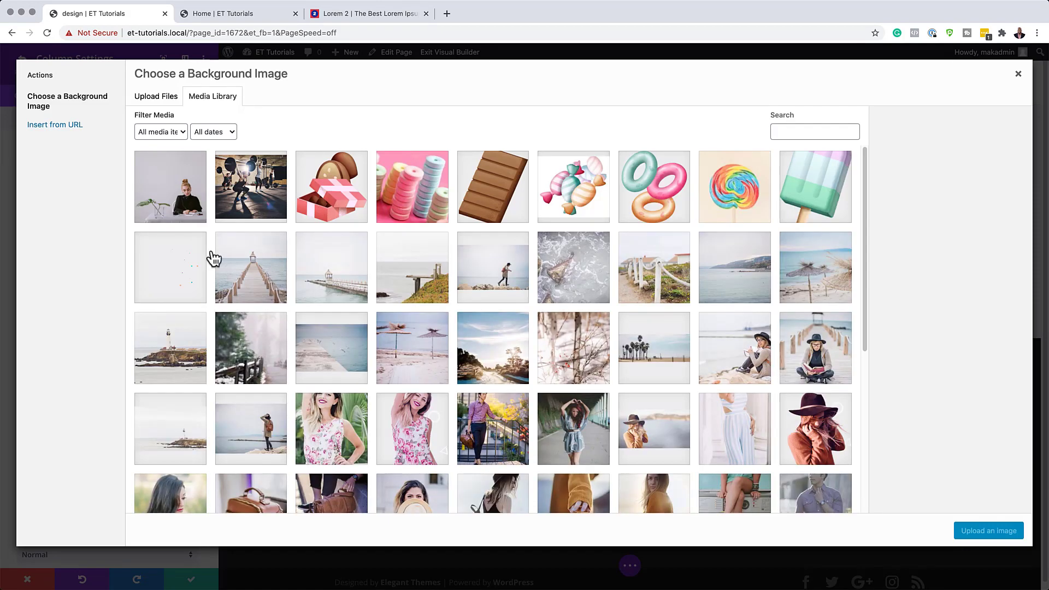
pyautogui.click(174, 199)
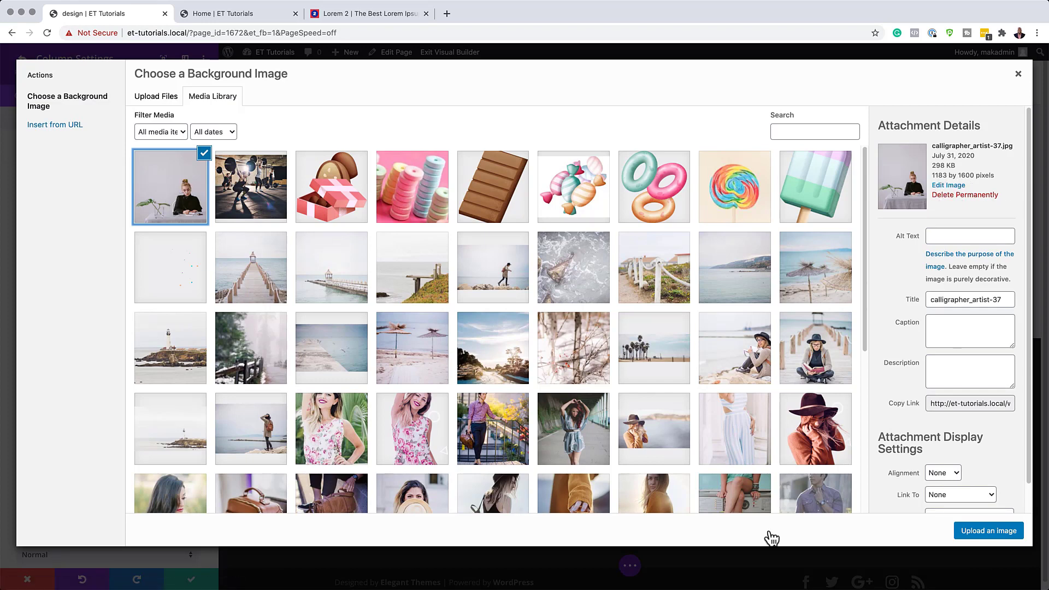
pyautogui.click(983, 531)
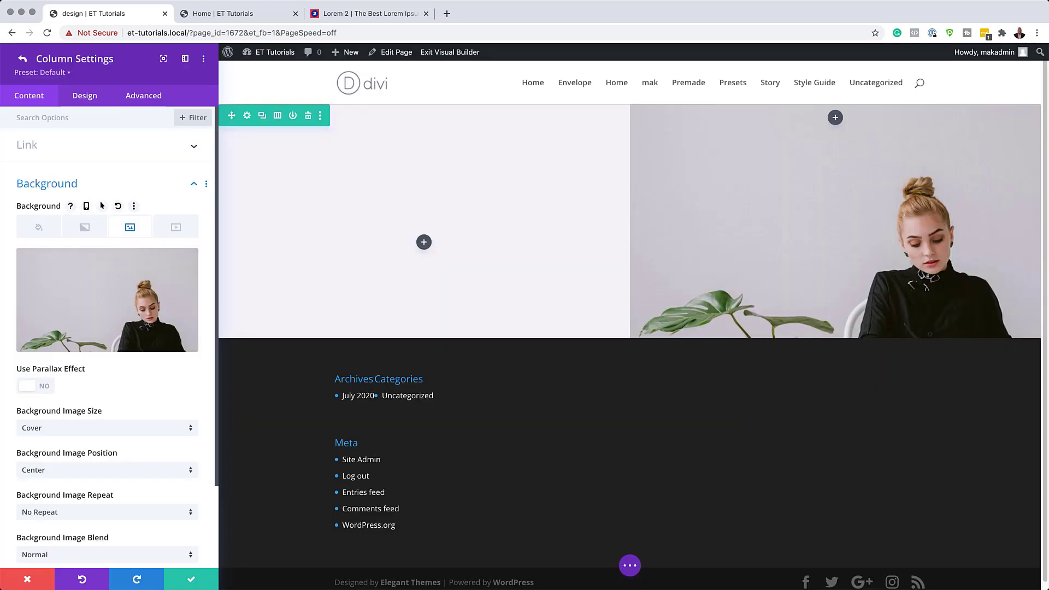
# Step: Save the second column's settings and the row's settings
pyautogui.scroll(-1, 106, 416)
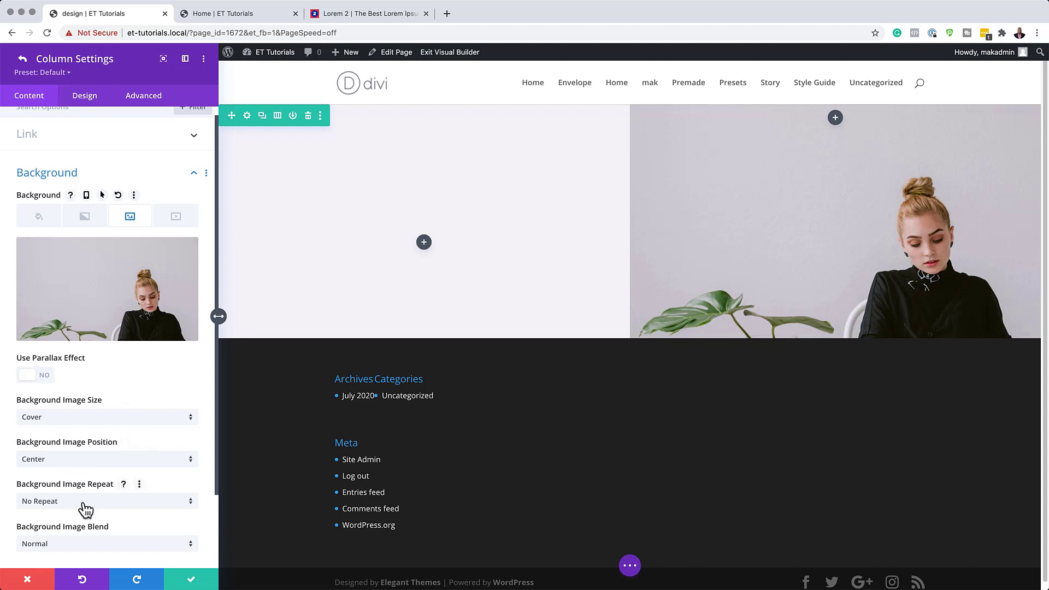
pyautogui.scroll(-3, 86, 510)
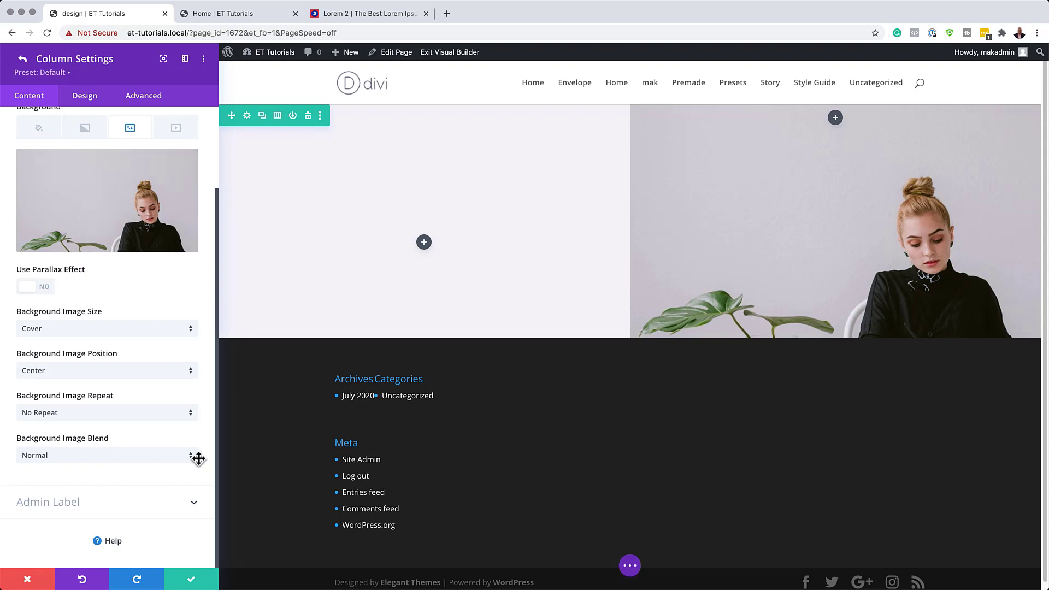
pyautogui.click(192, 583)
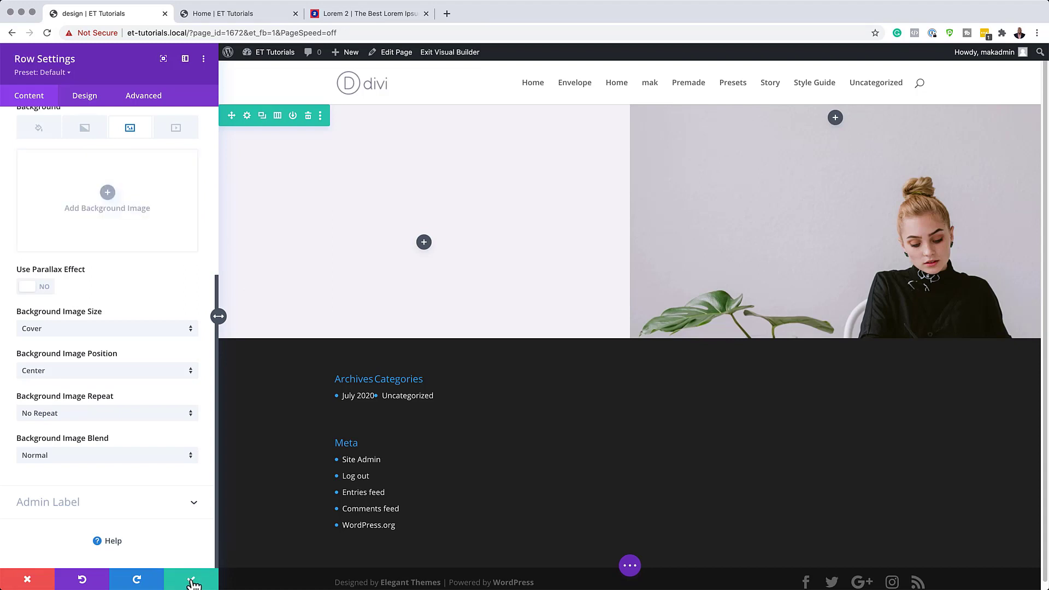
pyautogui.click(192, 582)
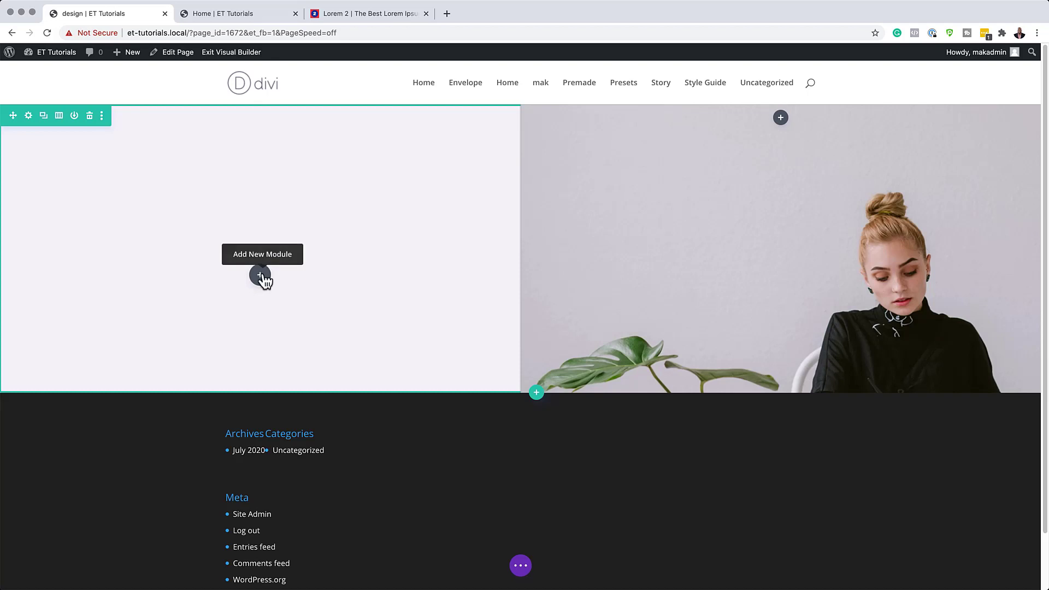
# Step: Insert a Text module into the row's empty first column
pyautogui.click(262, 276)
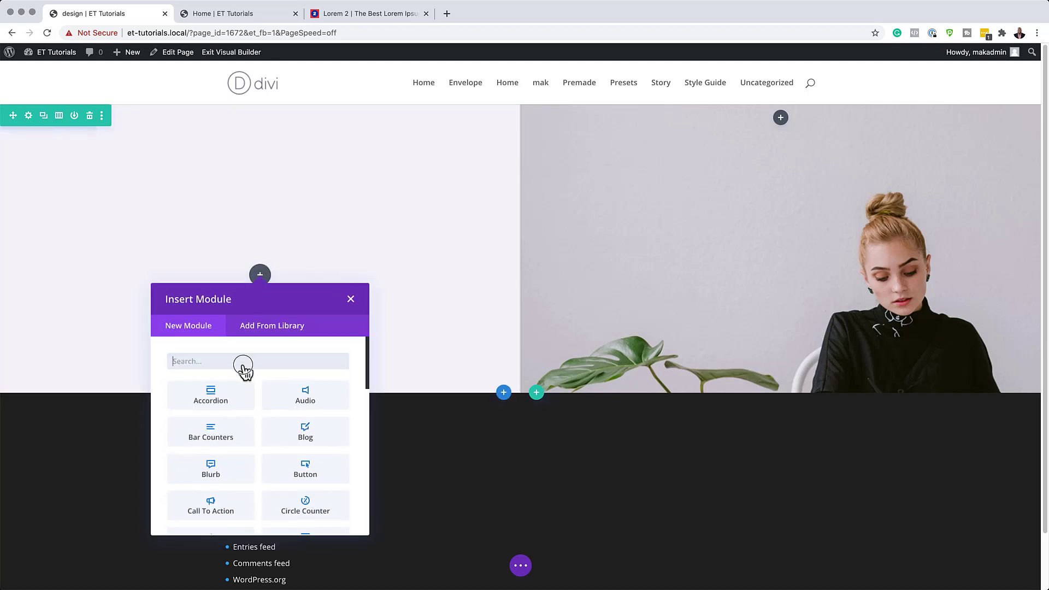
pyautogui.write('text')
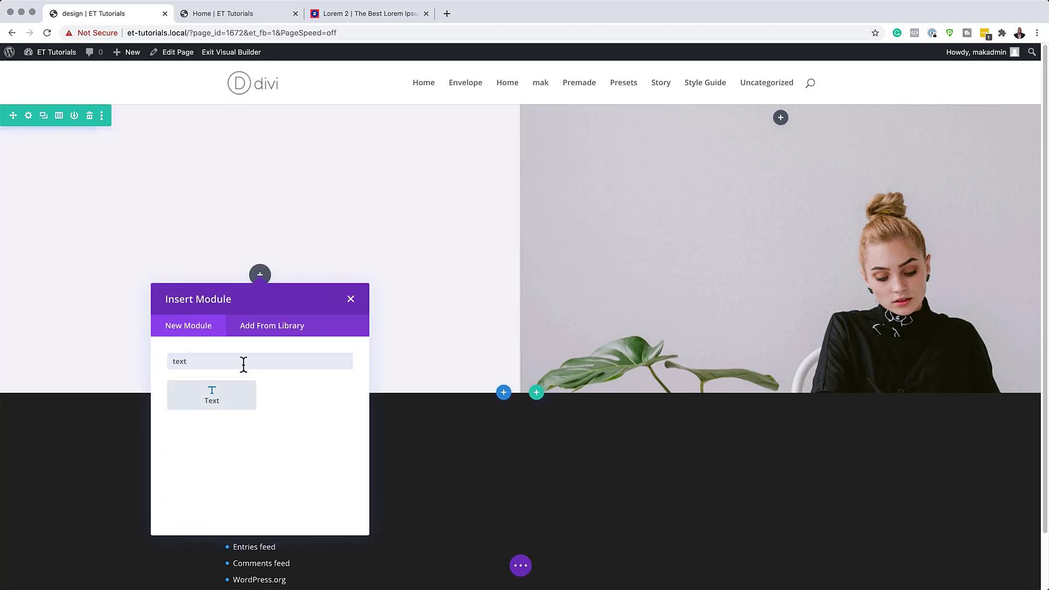
pyautogui.click(235, 402)
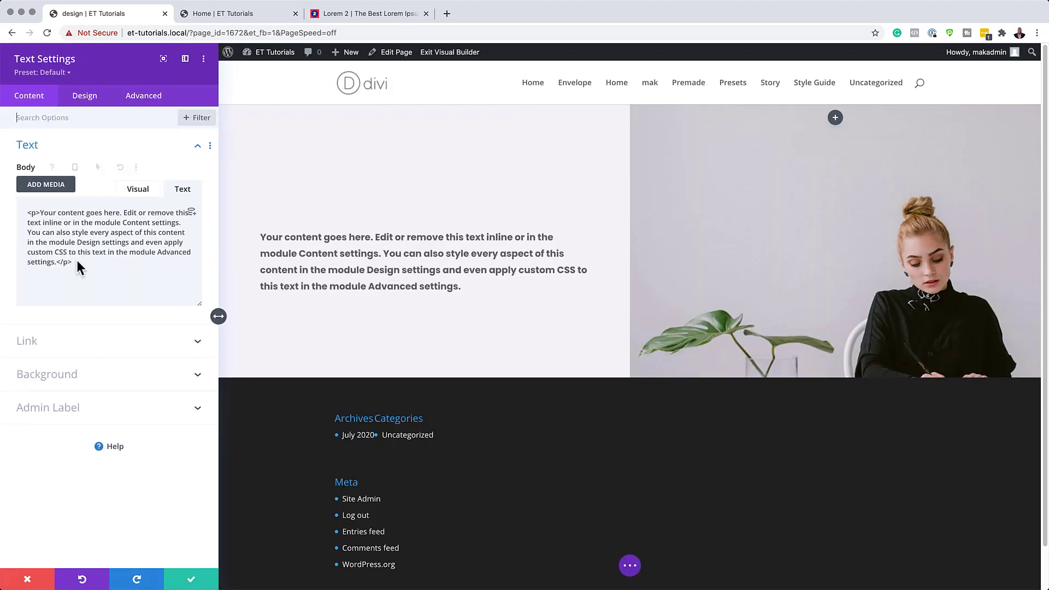
# Step: Replace the Text module's placeholder body with "Freelance Visual Artist" in the visual editor
pyautogui.moveTo(73, 263); pyautogui.dragTo(23, 209)
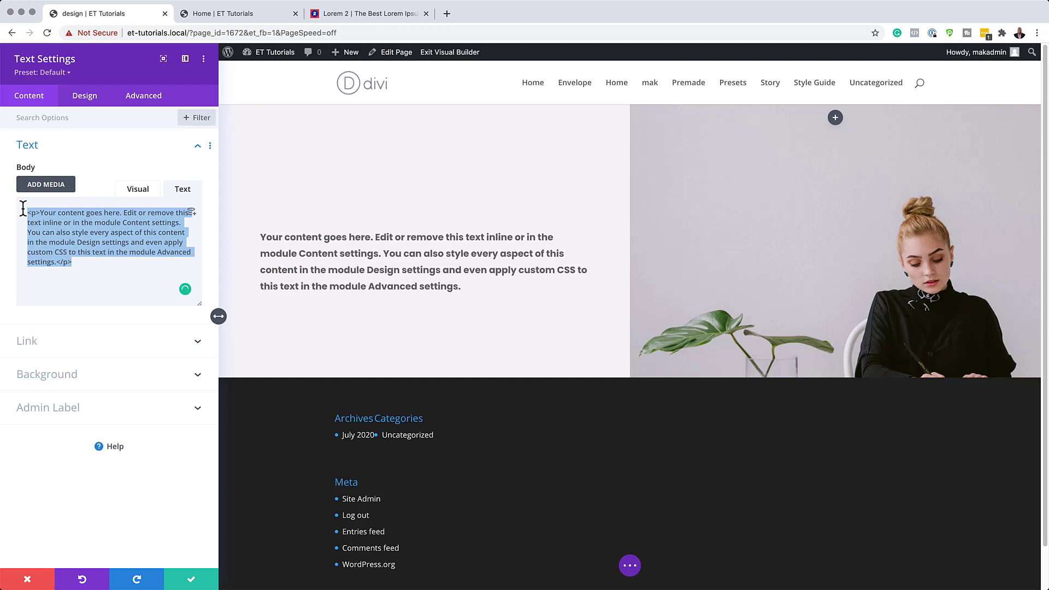
pyautogui.click(142, 196)
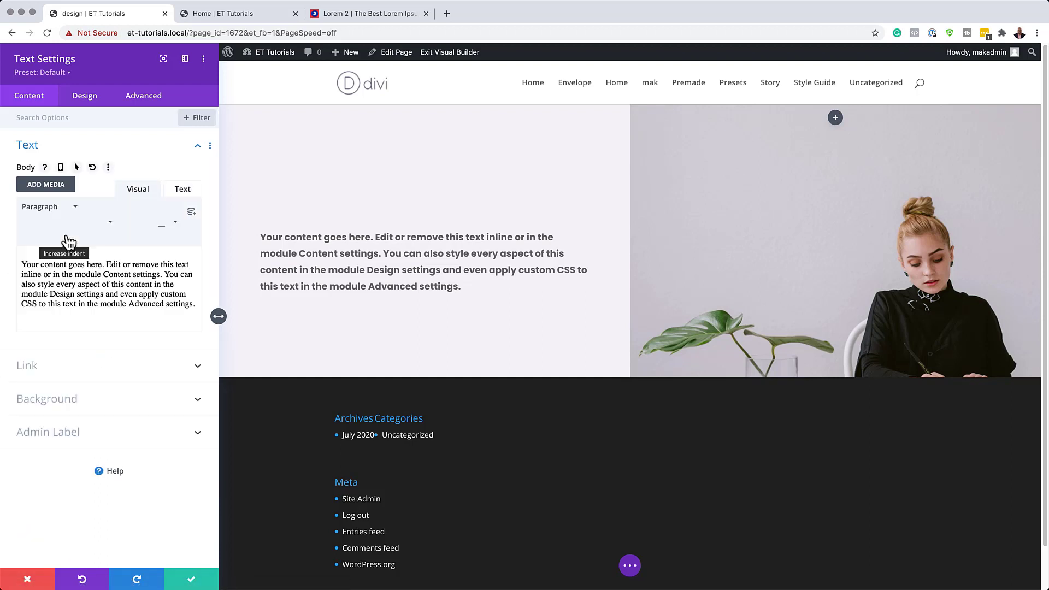
pyautogui.click(26, 266)
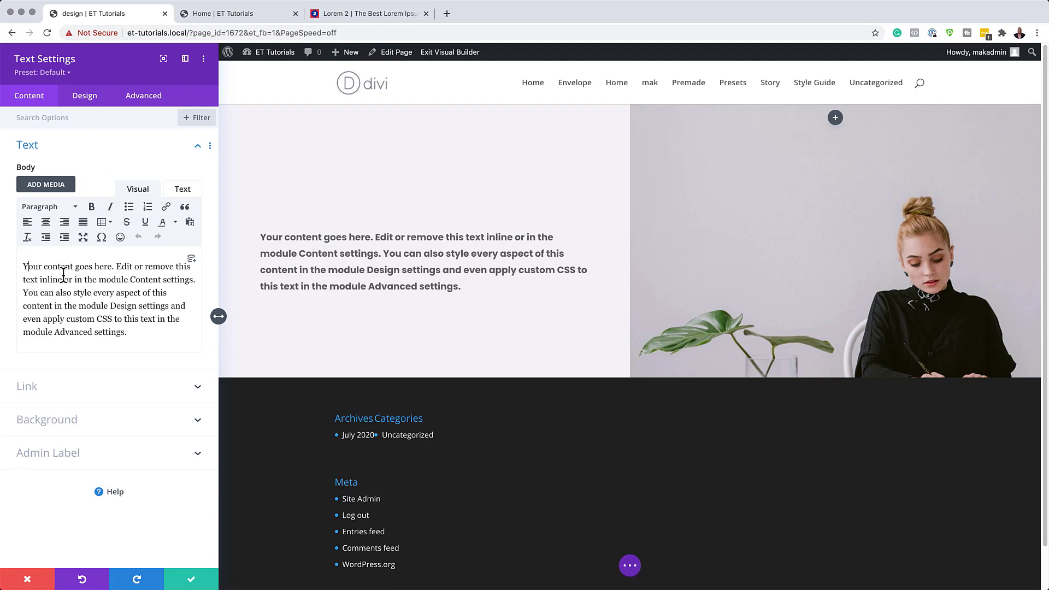
pyautogui.press('super+a')
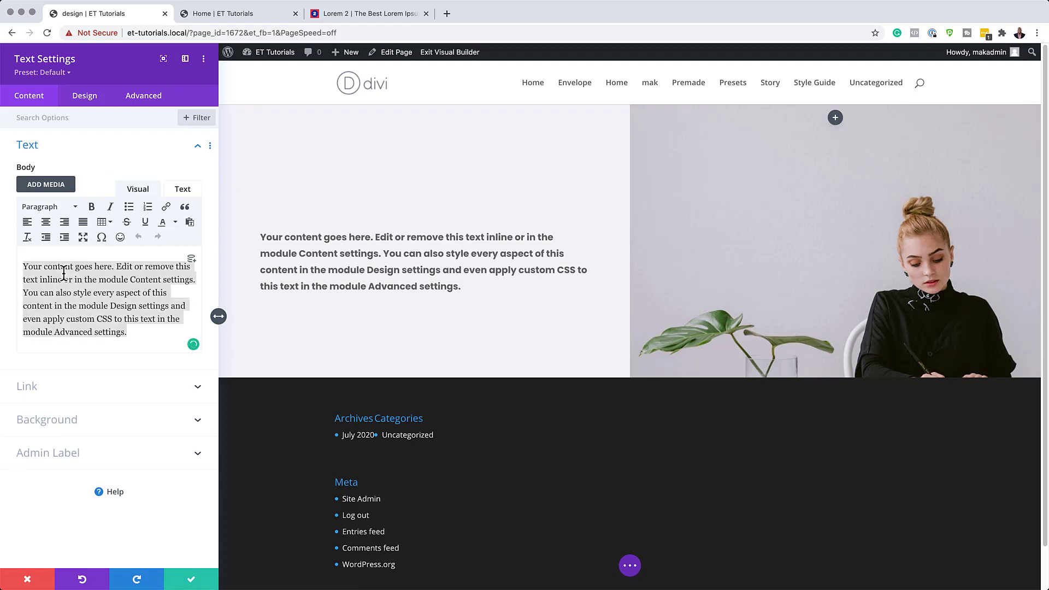
pyautogui.press('BackSpace')
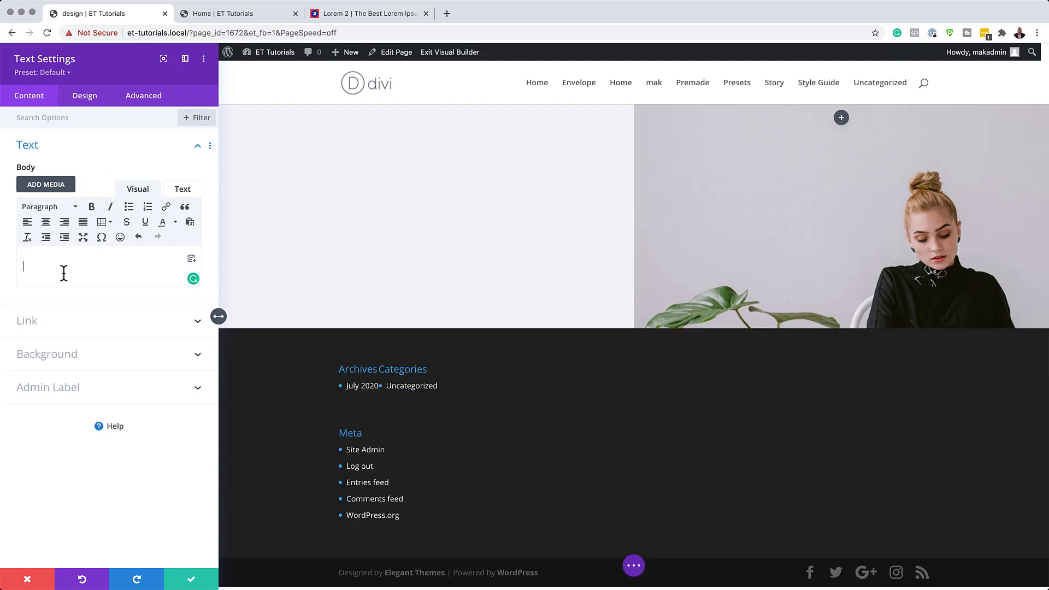
pyautogui.write('Freelance Visual Artist')
# Step: Format the "Freelance Visual Artist" text as Heading 1
pyautogui.moveTo(116, 266); pyautogui.dragTo(23, 265)
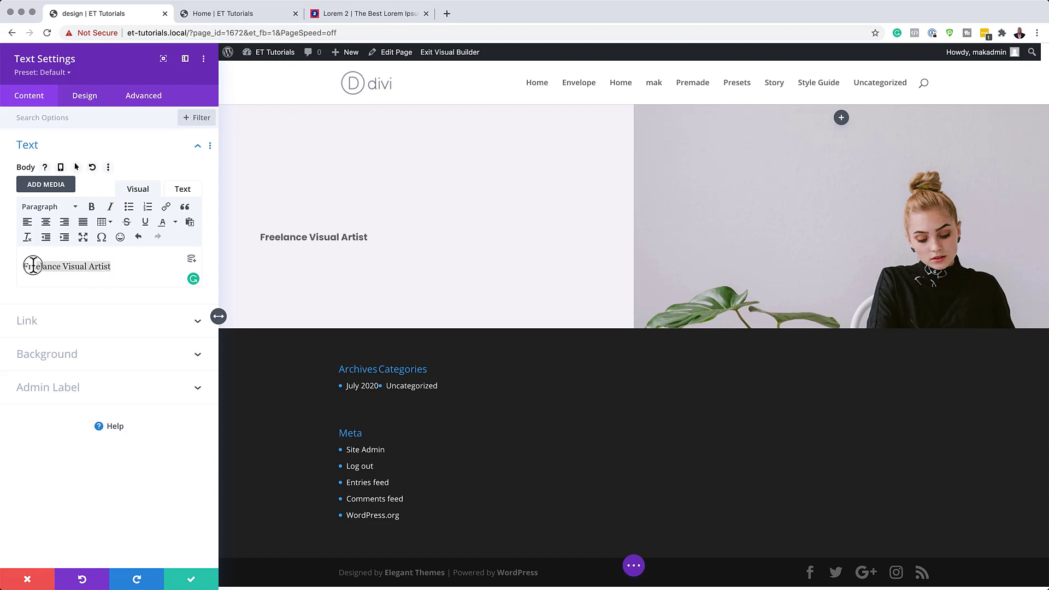
pyautogui.click(46, 209)
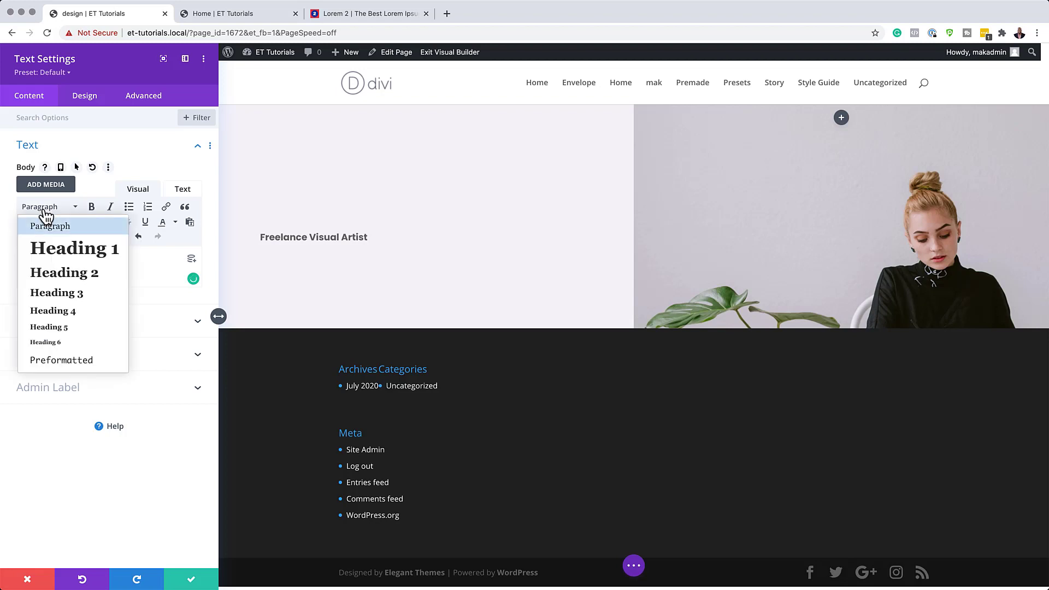
pyautogui.click(55, 250)
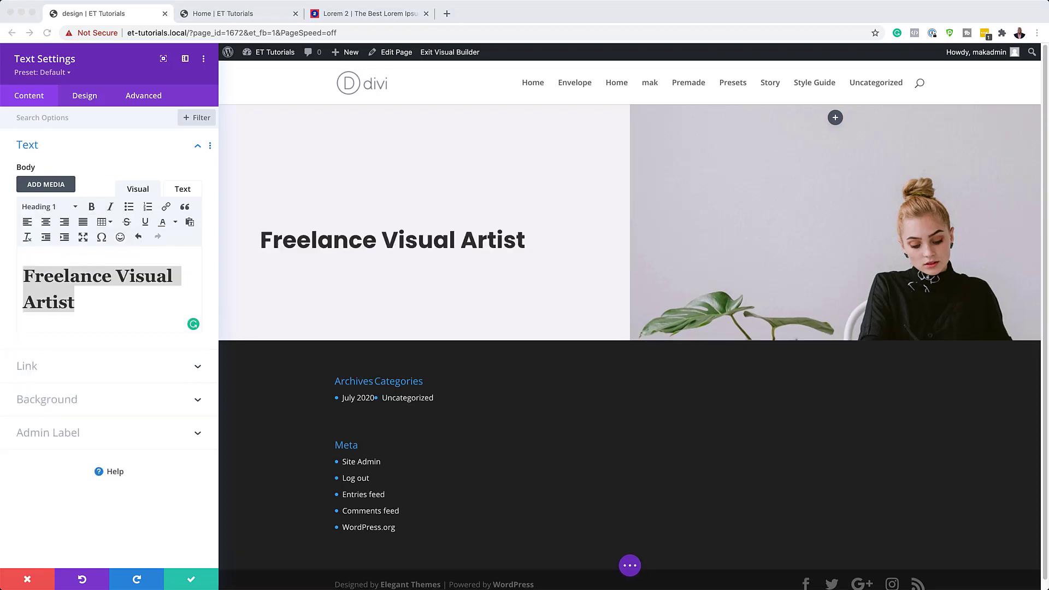
# Step: Set the H1 heading font of the "Freelance Visual Artist" Text module to Shadows Into Light
pyautogui.click(89, 100)
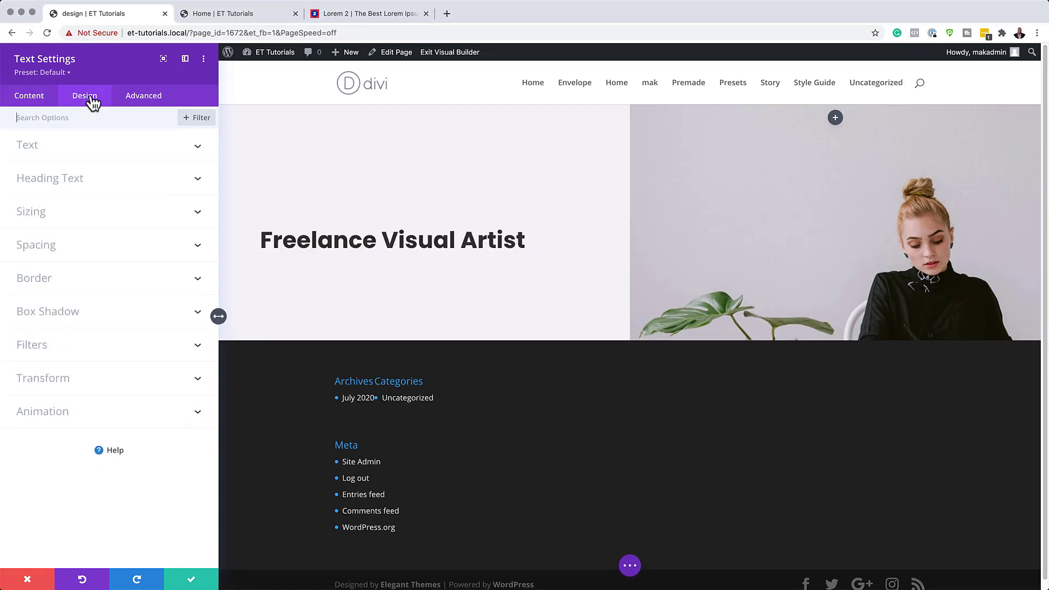
pyautogui.click(61, 187)
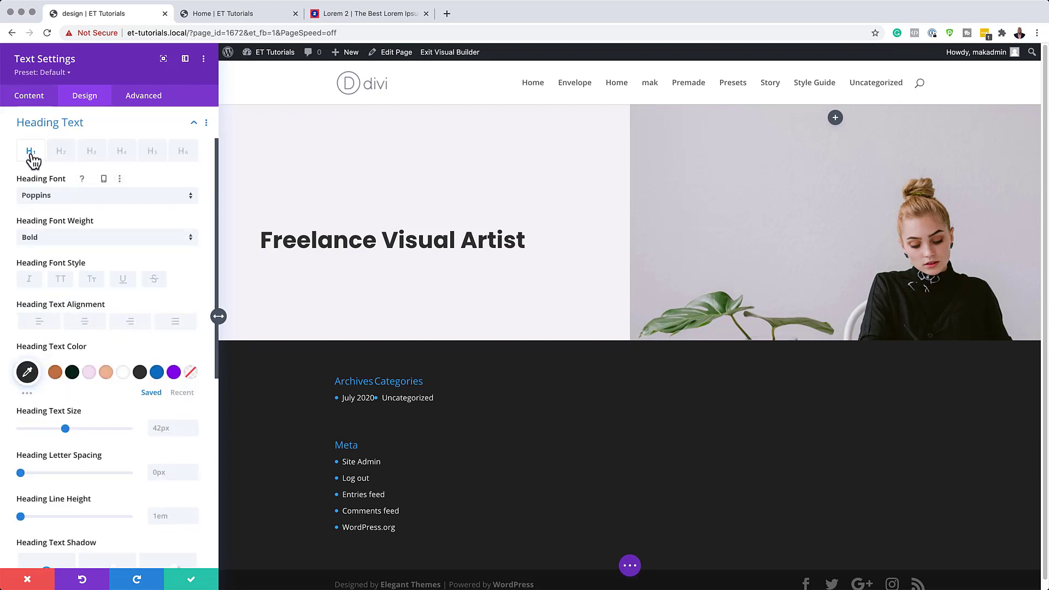
pyautogui.click(61, 197)
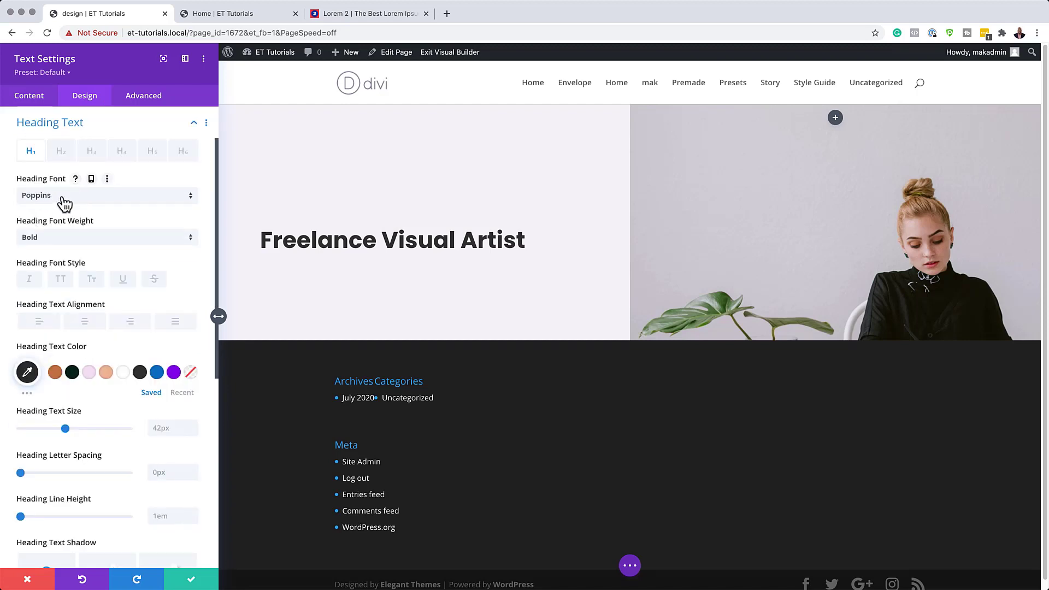
pyautogui.click(64, 204)
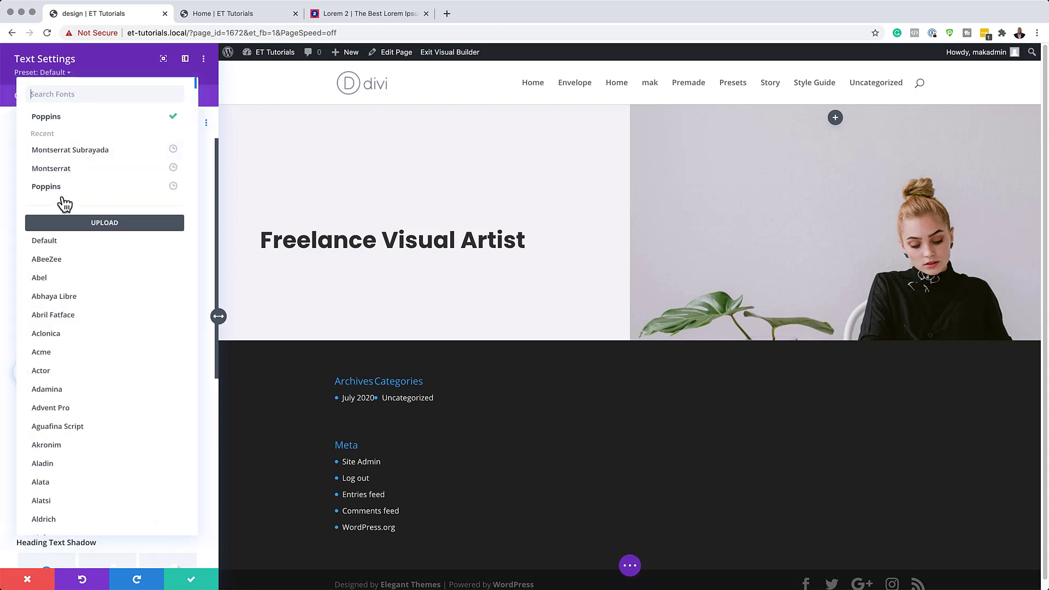
pyautogui.click(57, 94)
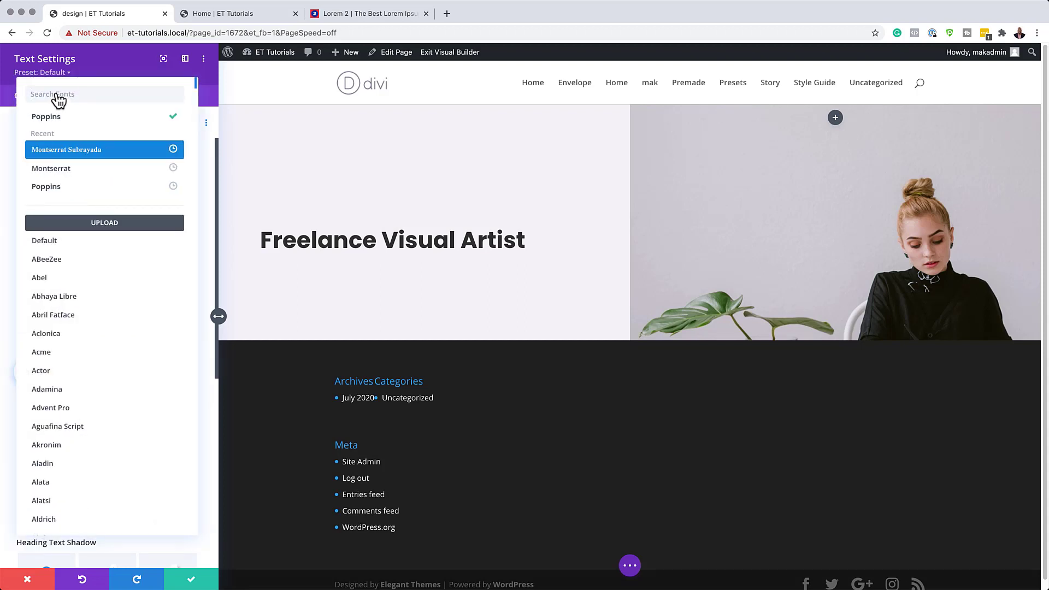
pyautogui.write('Shadows Into Light')
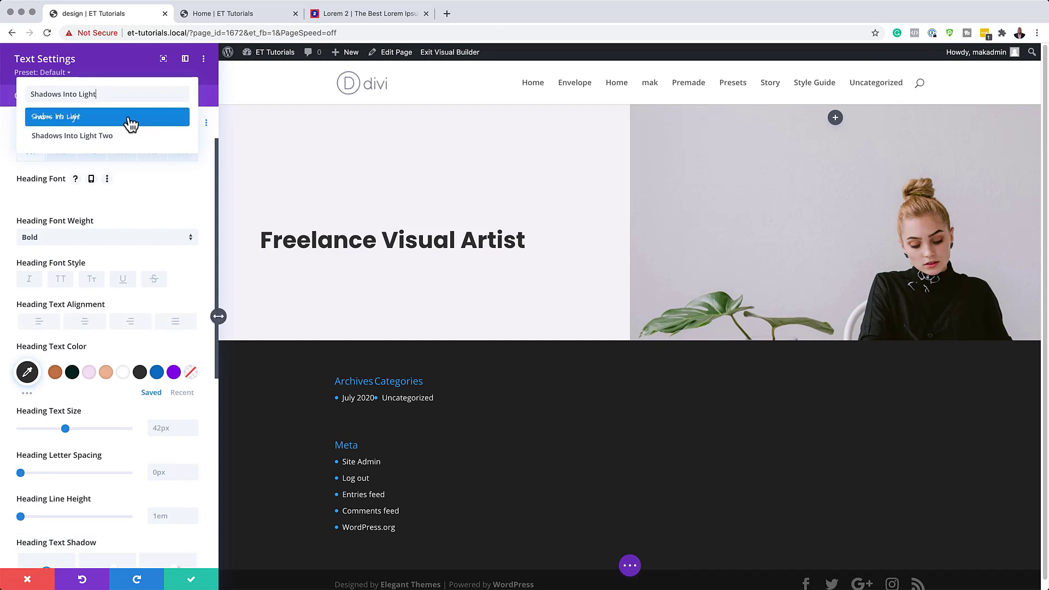
pyautogui.click(131, 124)
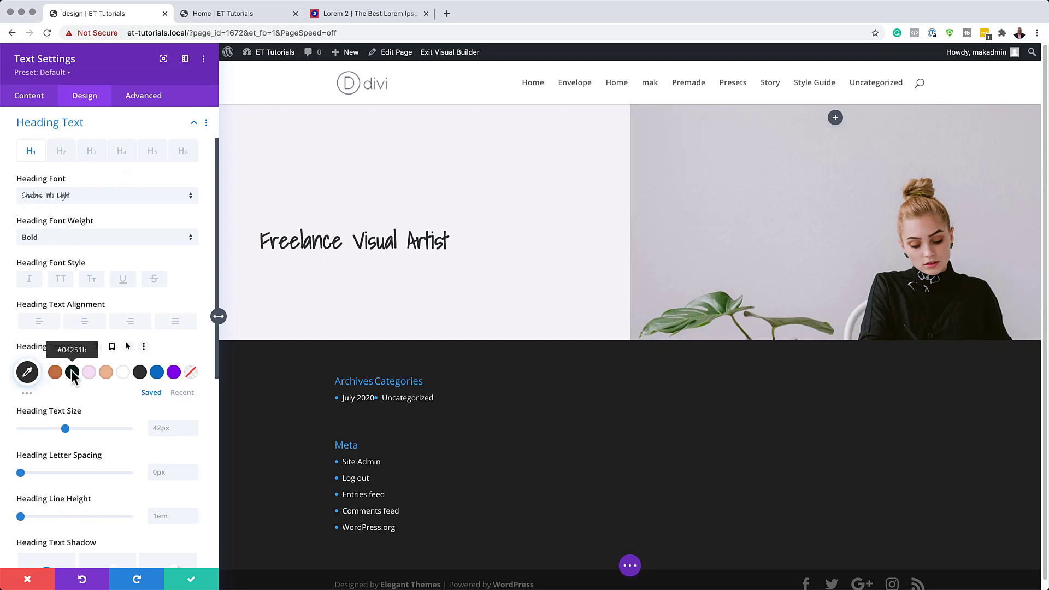
# Step: Set the H1 heading's text color to black and its desktop text size to 6vw
pyautogui.click(27, 372)
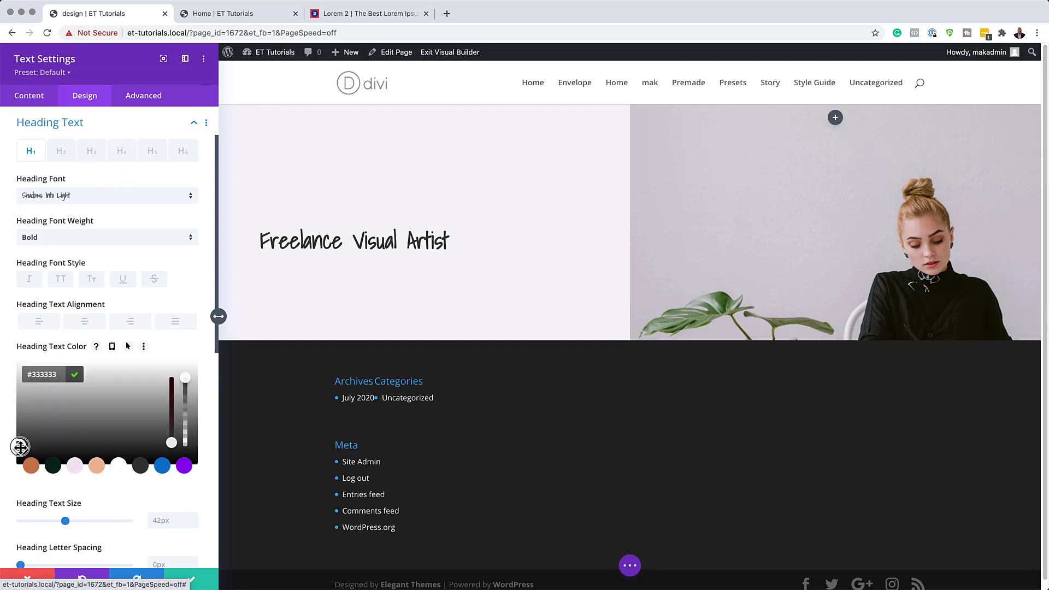
pyautogui.moveTo(19, 452); pyautogui.dragTo(11, 480)
pyautogui.click(14, 475)
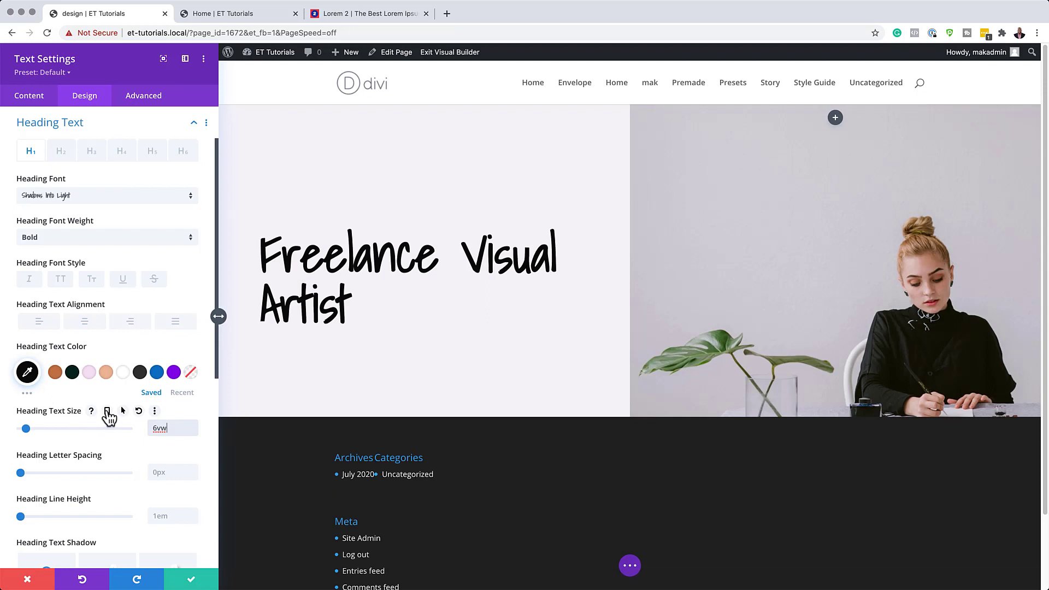
# Step: Enable responsive heading text size, set the tablet value to 11vw, and check the phone, tablet and desktop previews
pyautogui.click(108, 411)
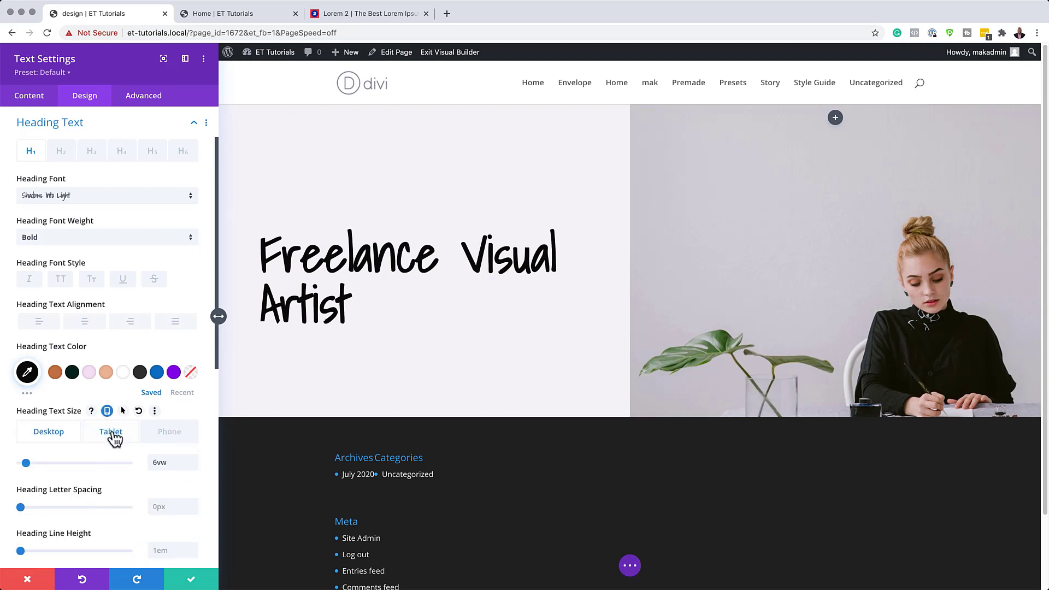
pyautogui.click(112, 432)
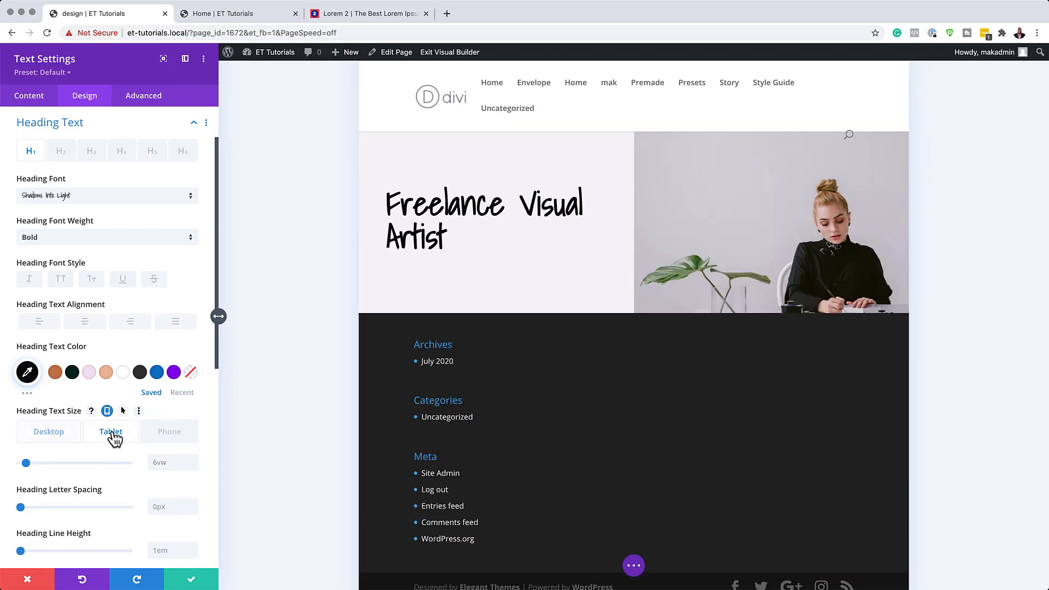
pyautogui.click(166, 463)
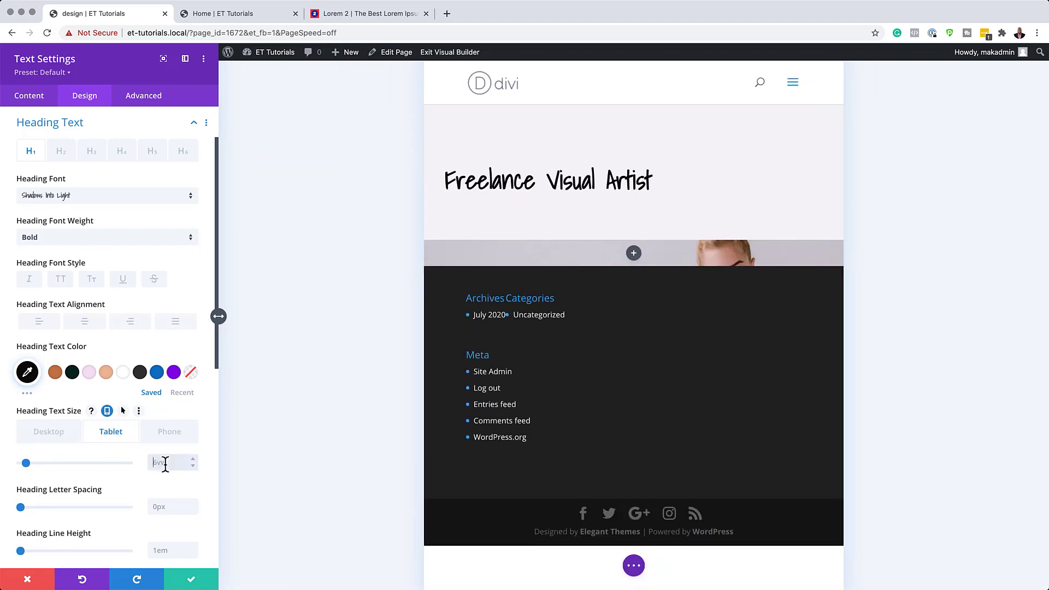
pyautogui.write('11vw')
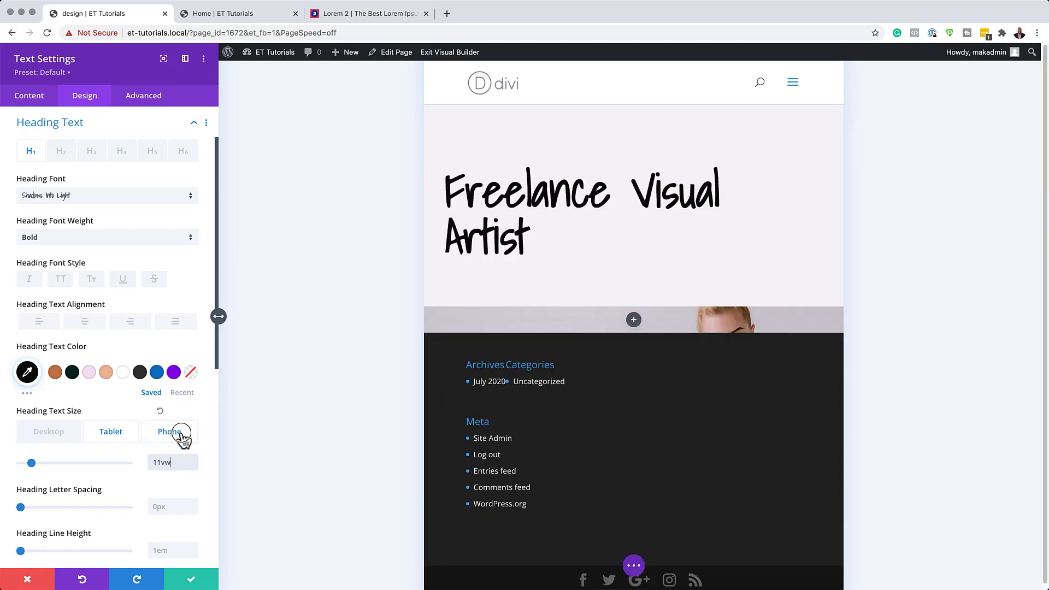
pyautogui.click(182, 439)
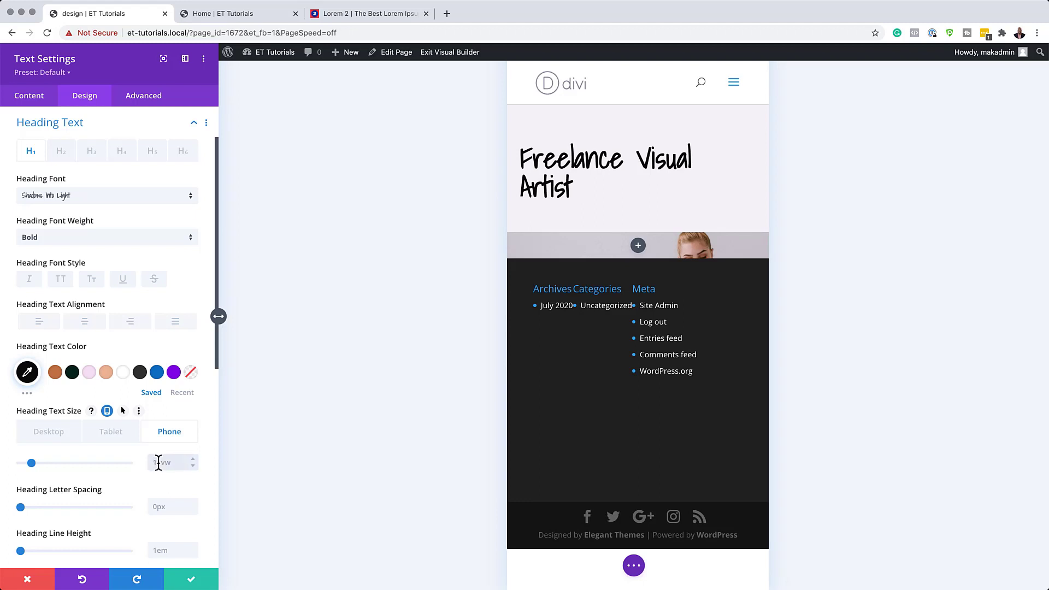
pyautogui.click(116, 437)
pyautogui.click(57, 440)
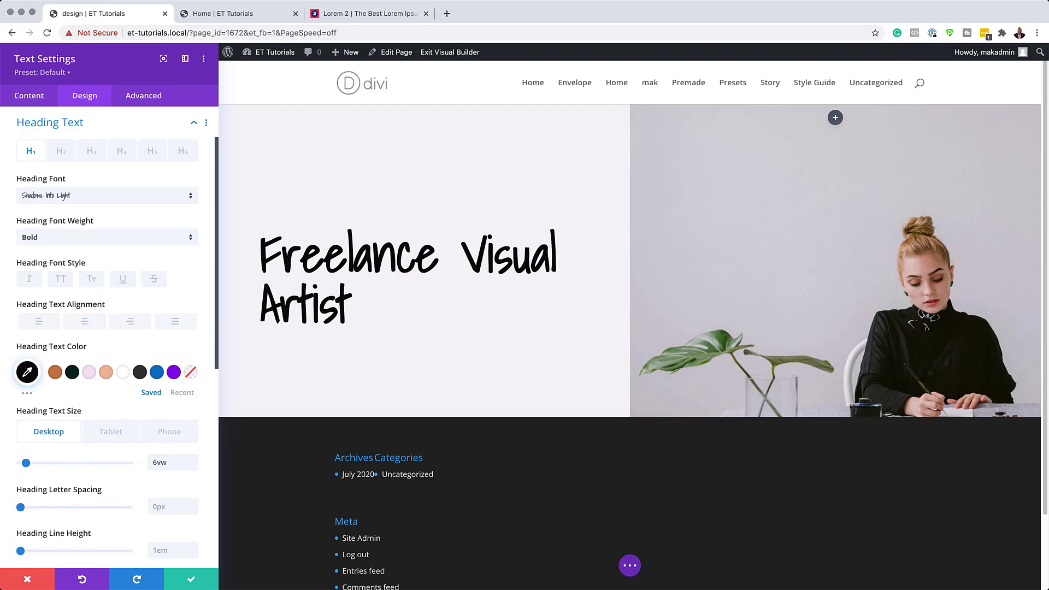
# Step: Set the H1 heading's letter spacing to -2px and its line height to 1.2em
pyautogui.click(168, 506)
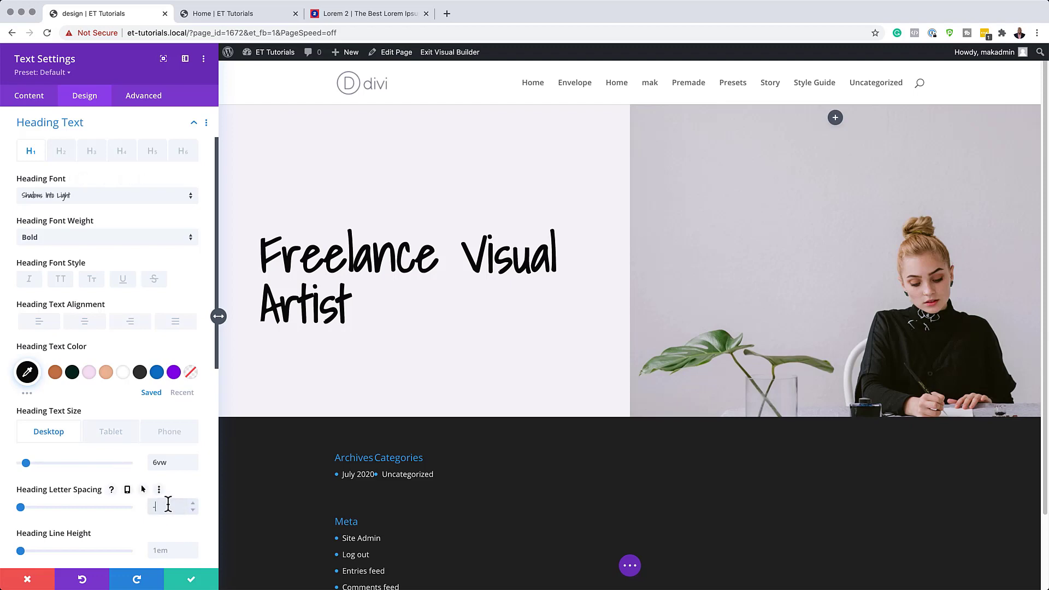
pyautogui.write('-2px')
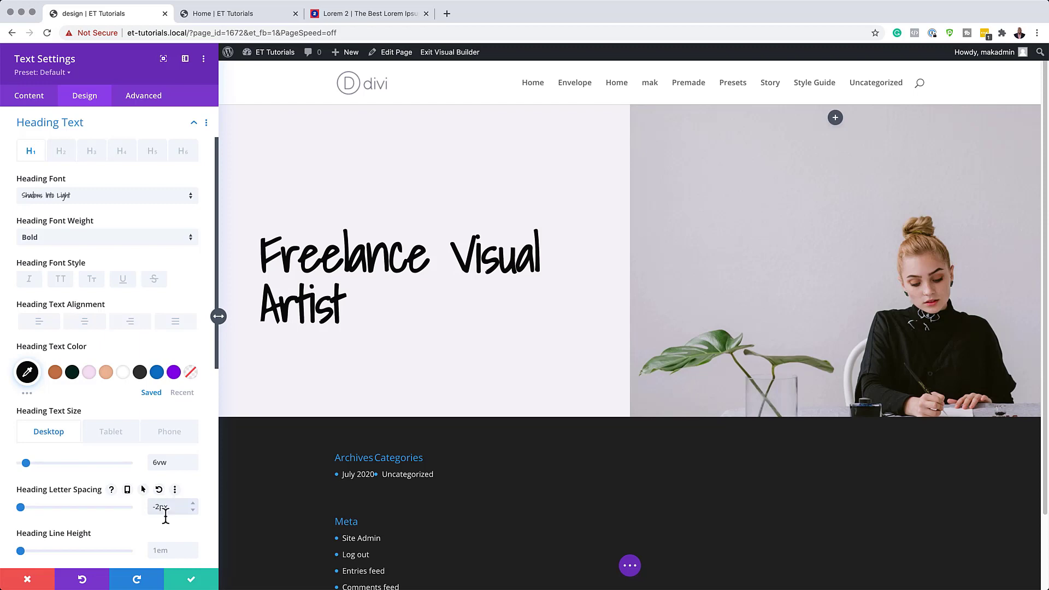
pyautogui.click(172, 551)
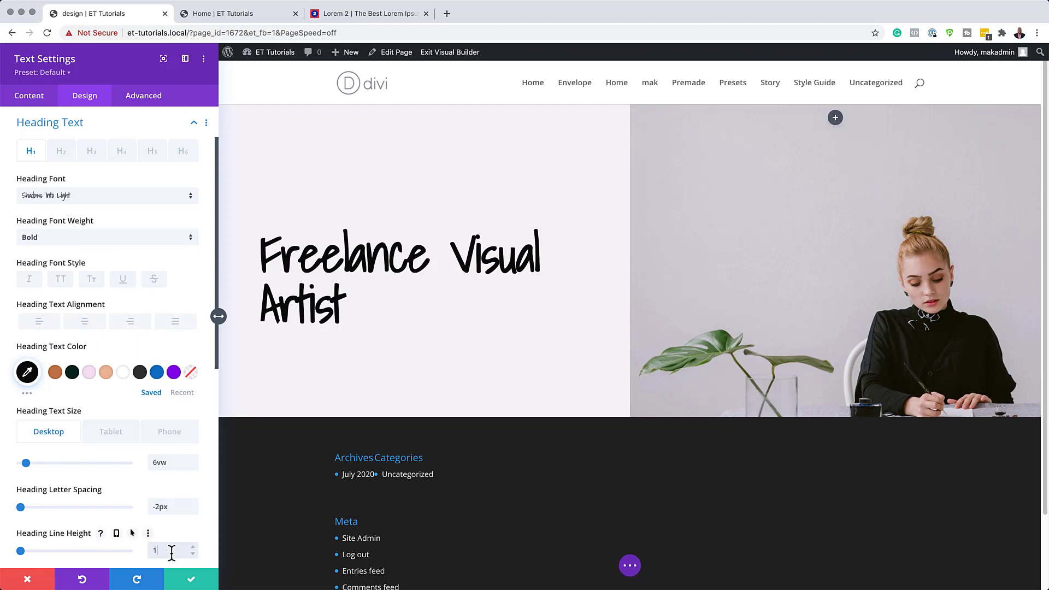
pyautogui.write('1.2em')
# Step: Give the heading's Text module a top margin of 10vw and save its settings
pyautogui.scroll(-5, 156, 386)
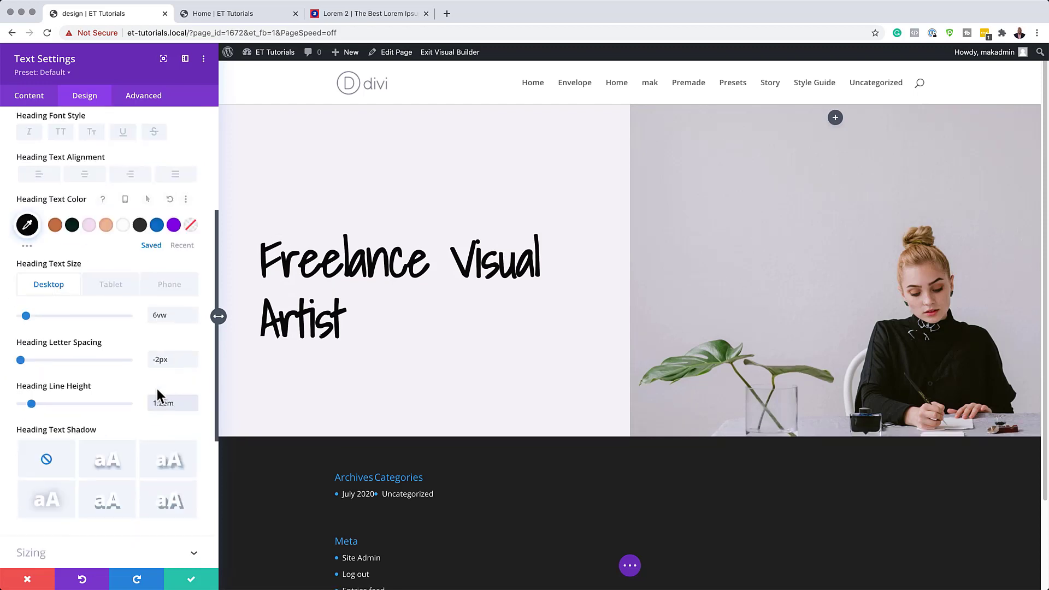
pyautogui.click(54, 470)
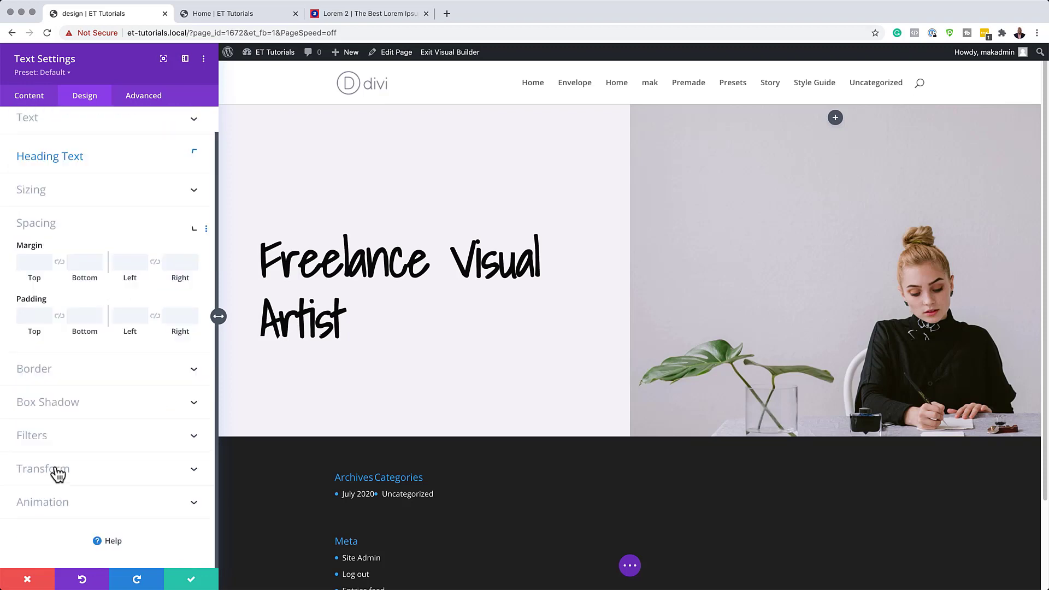
pyautogui.click(40, 266)
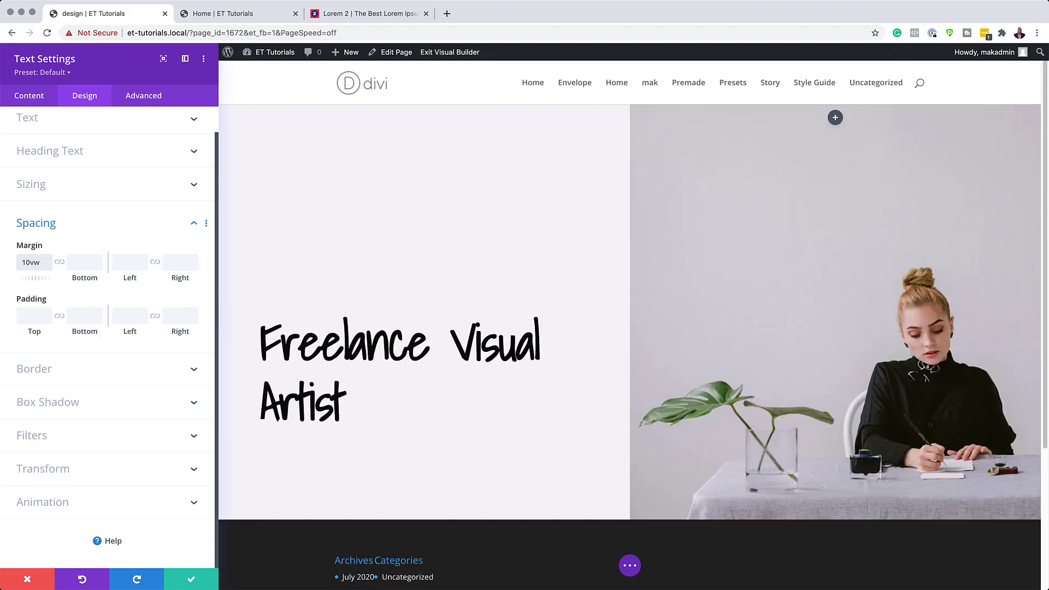
pyautogui.click(194, 584)
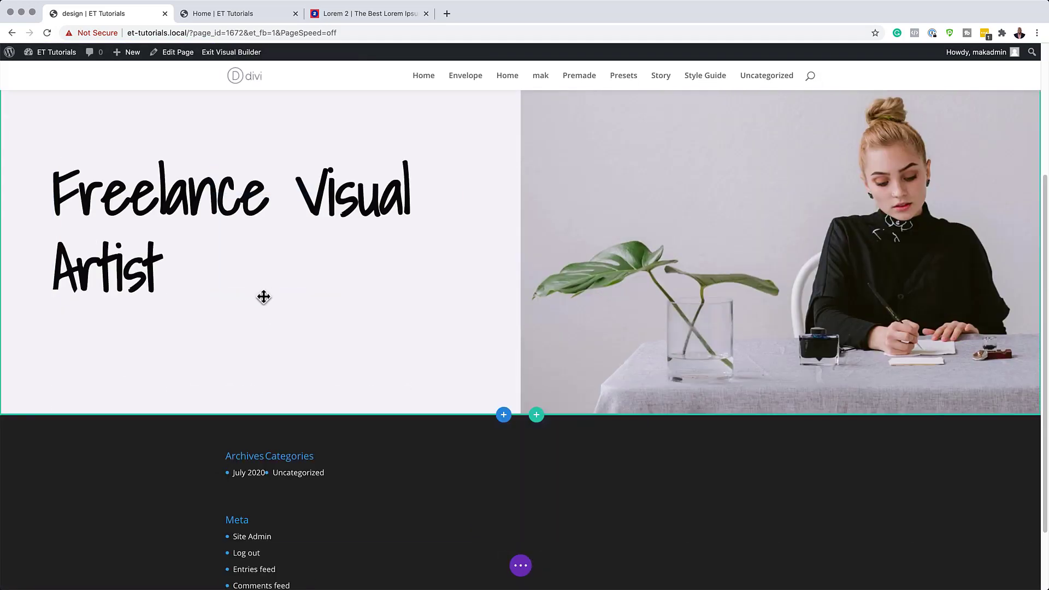
# Step: Insert a Text module below the heading and replace its placeholder body with a "Lorem ipsum dolor sit amet" paragraph
pyautogui.click(260, 293)
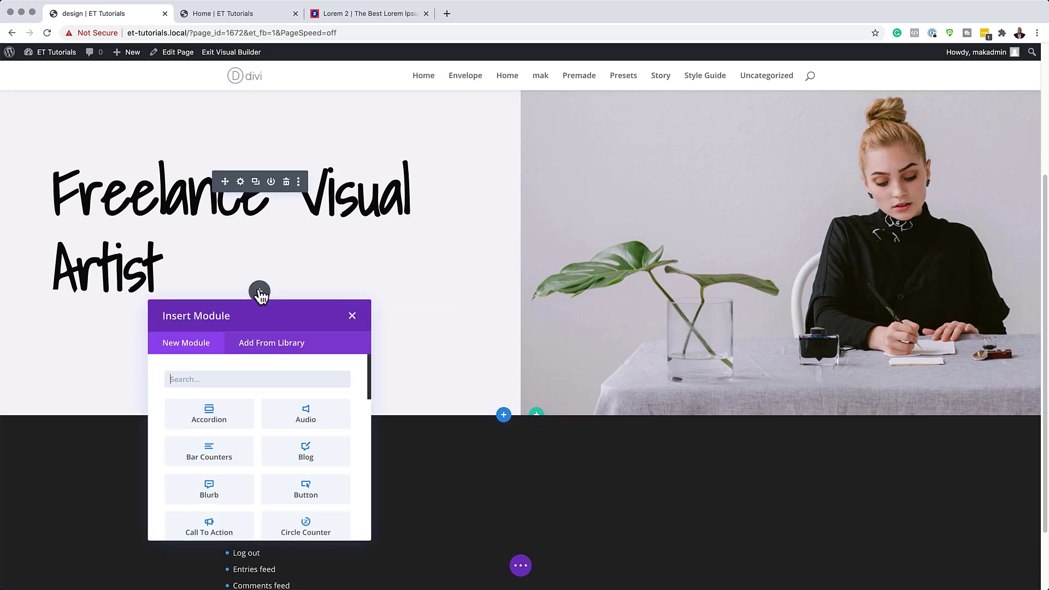
pyautogui.write('text')
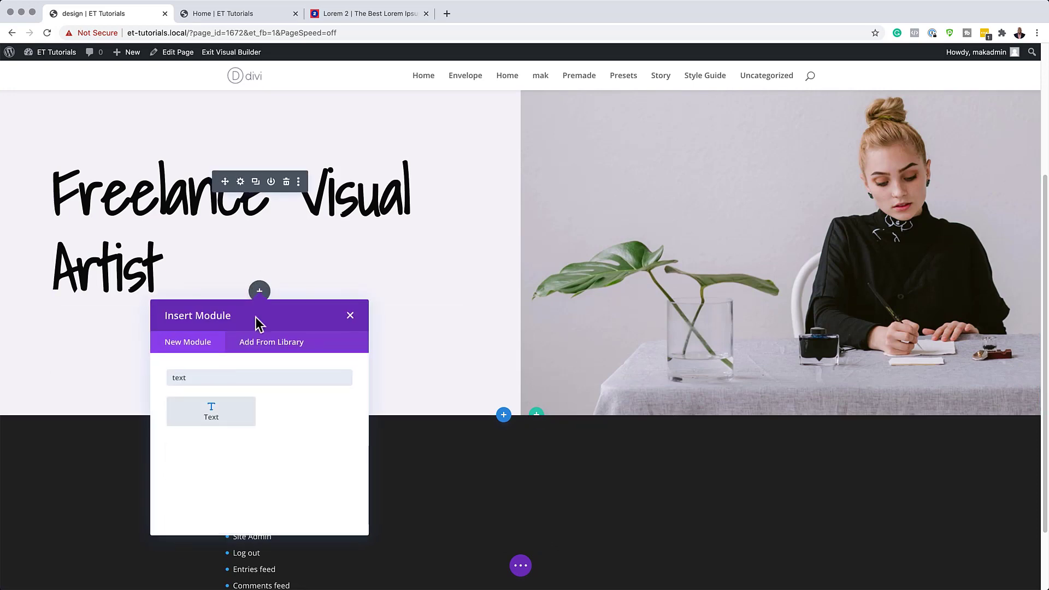
pyautogui.click(234, 416)
pyautogui.moveTo(128, 333); pyautogui.dragTo(21, 264)
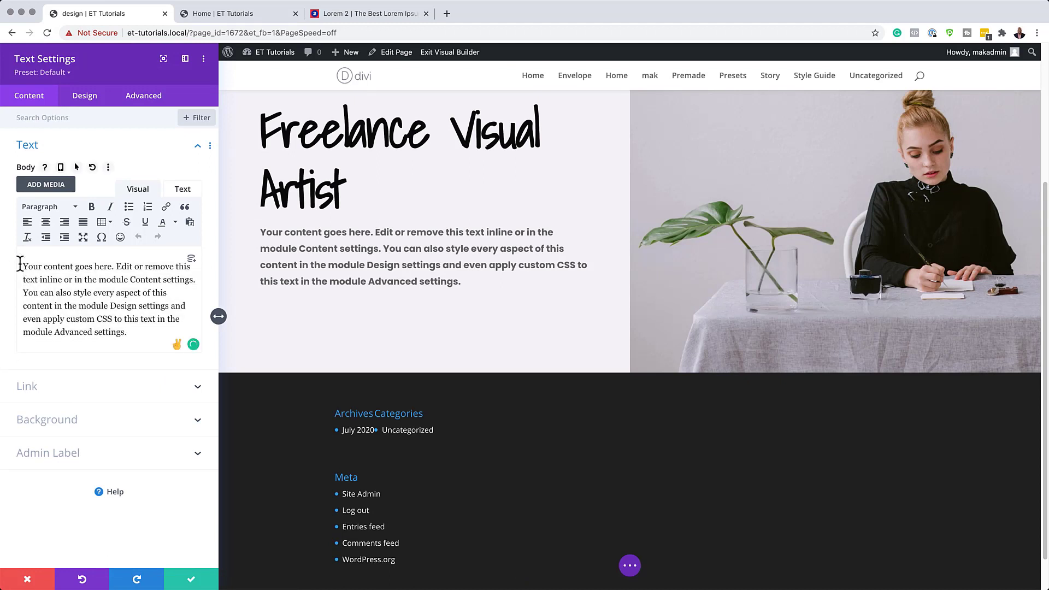
pyautogui.write('Lorem ipsum dolor sit amet, consectetuer adipiscing elit. Donec odio. Quisque volutpat mattis eros. Nullam malesuada erat ut turpis. Suspendisse urna nibh, viverra non, semper suscipit, posuere a, pede.')
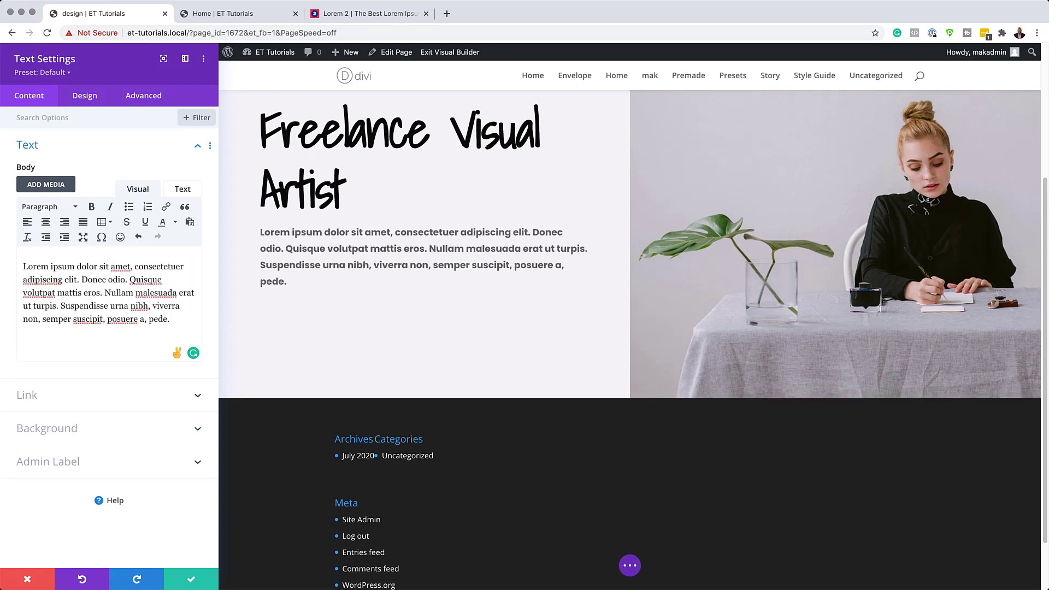
# Step: Set the paragraph module's text font to Open Sans
pyautogui.click(85, 98)
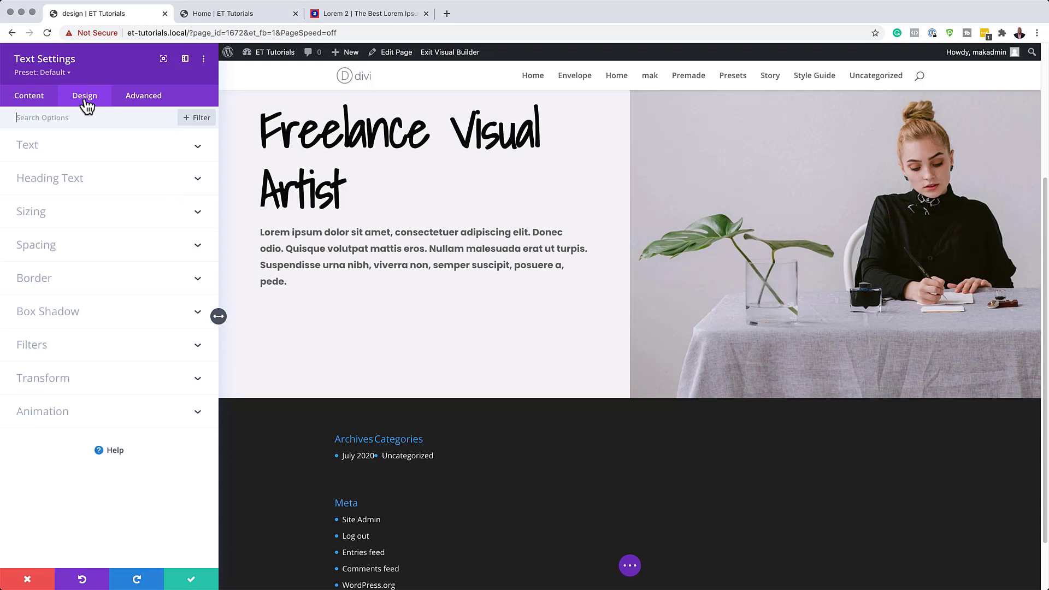
pyautogui.click(62, 146)
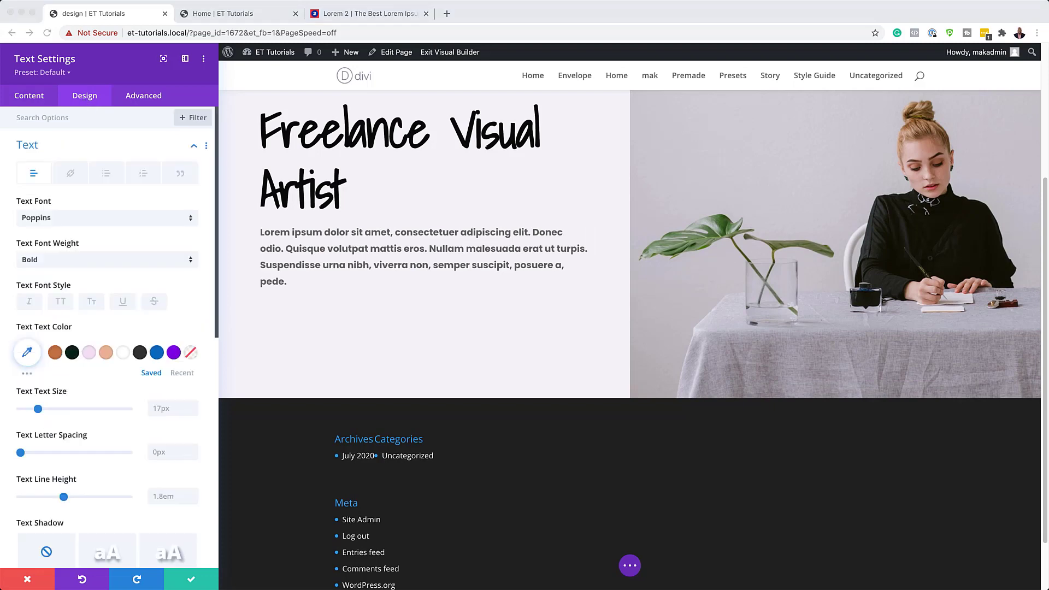
pyautogui.click(86, 220)
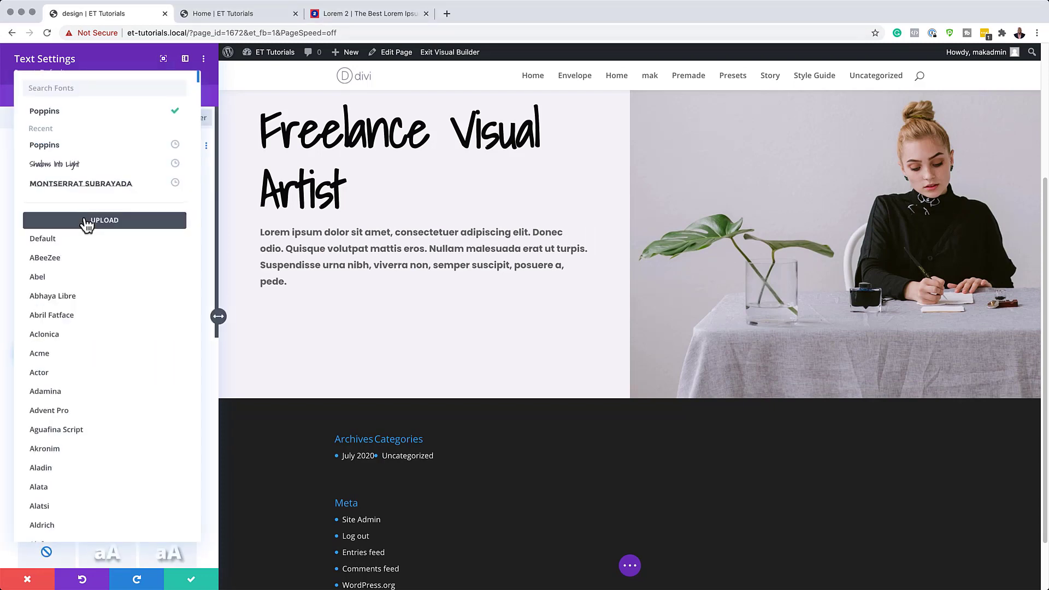
pyautogui.write('open')
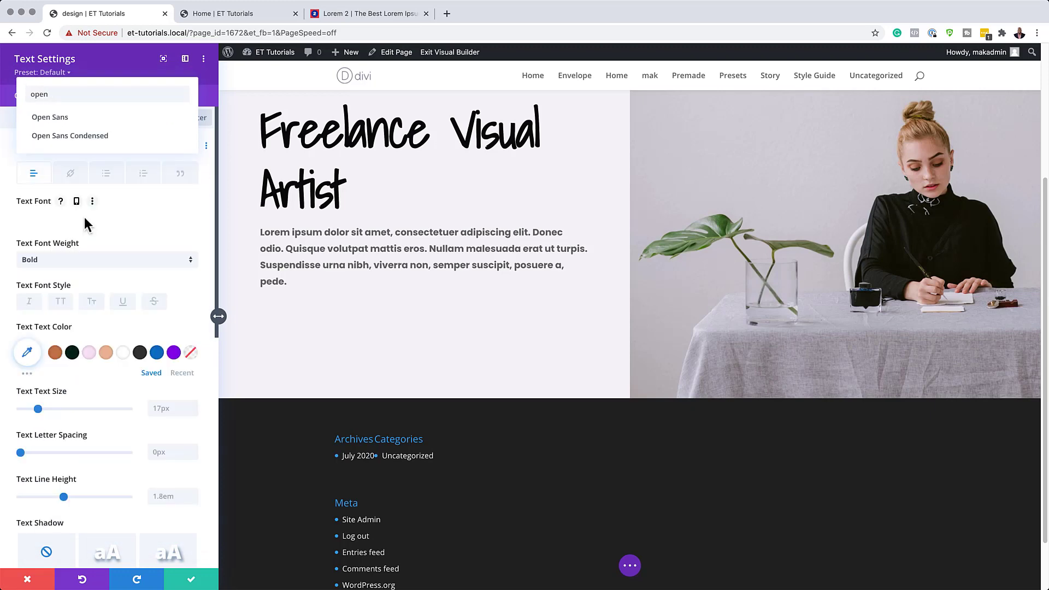
pyautogui.click(77, 117)
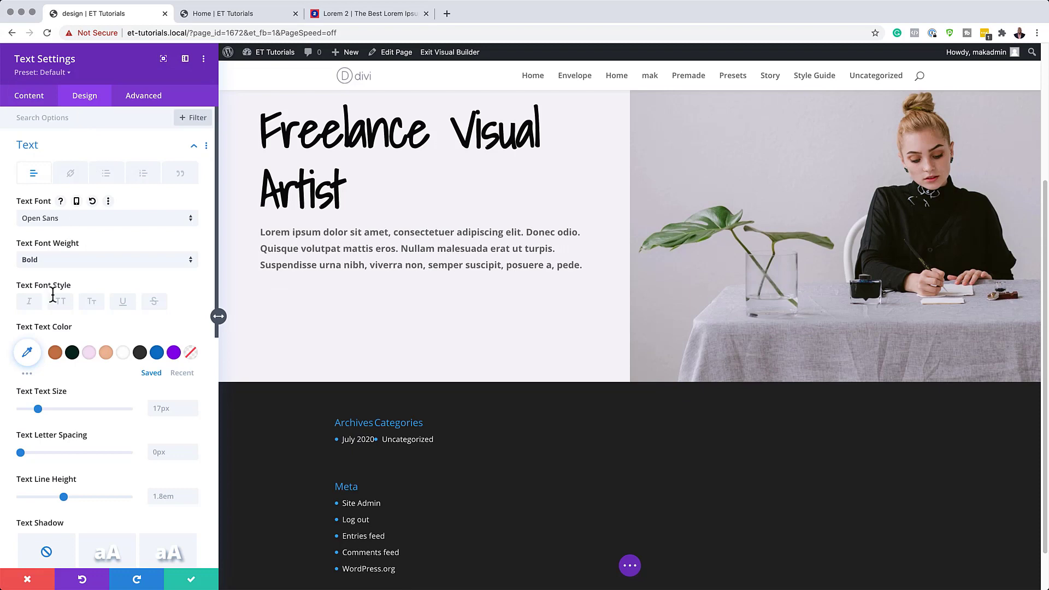
# Step: Set the paragraph's text color to #1e1e1e and its font weight to Regular
pyautogui.click(30, 357)
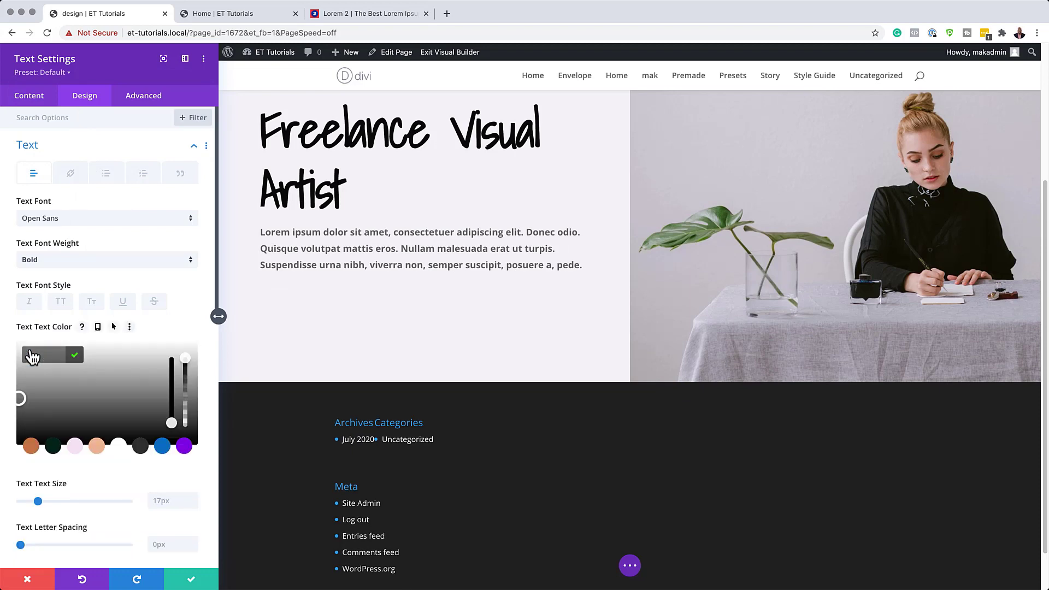
pyautogui.write('#1e1e1e')
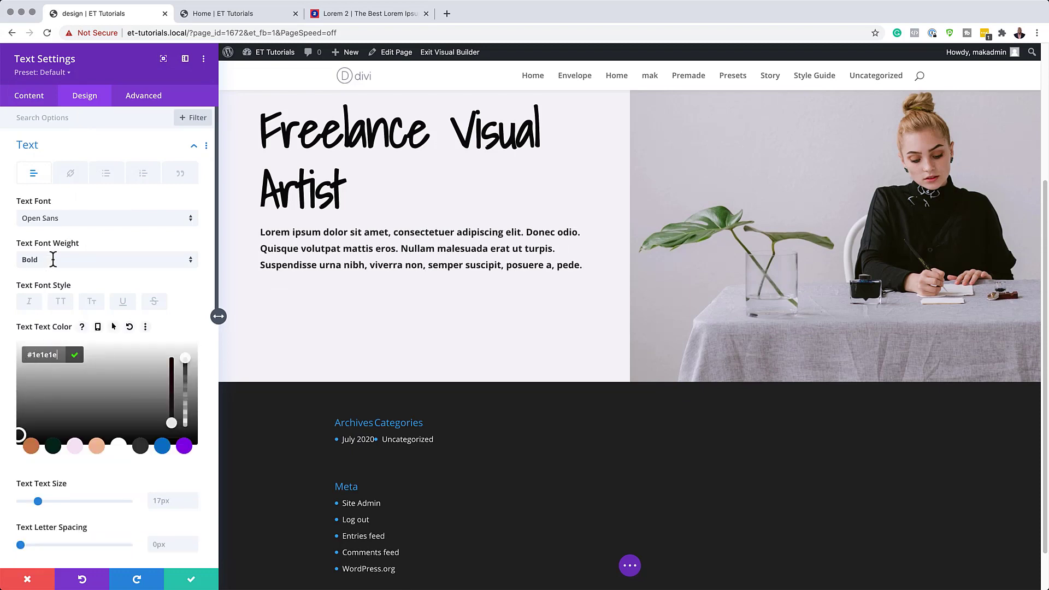
pyautogui.click(53, 260)
pyautogui.click(52, 258)
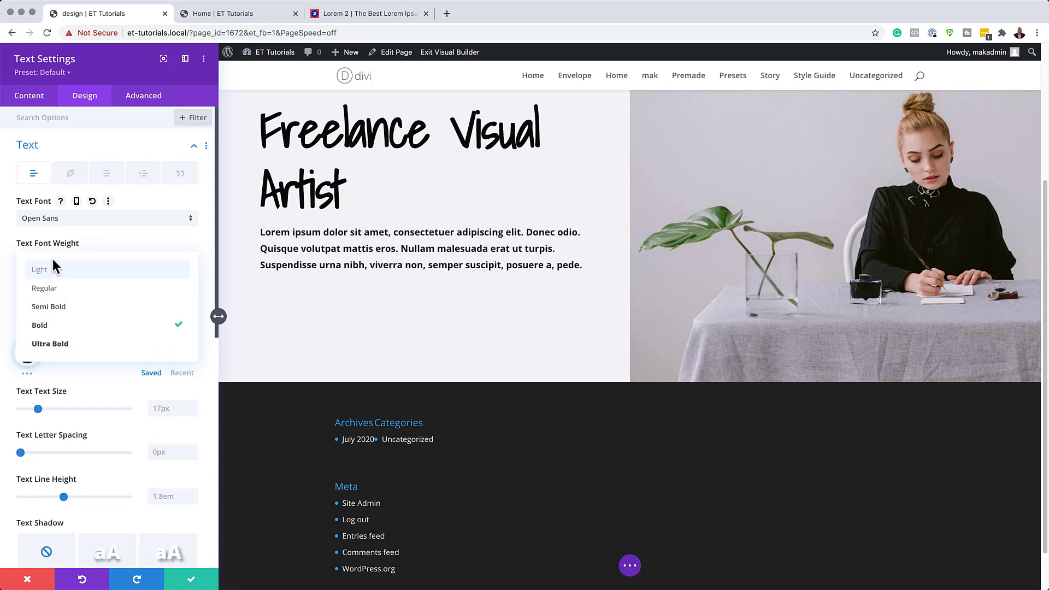
pyautogui.click(71, 287)
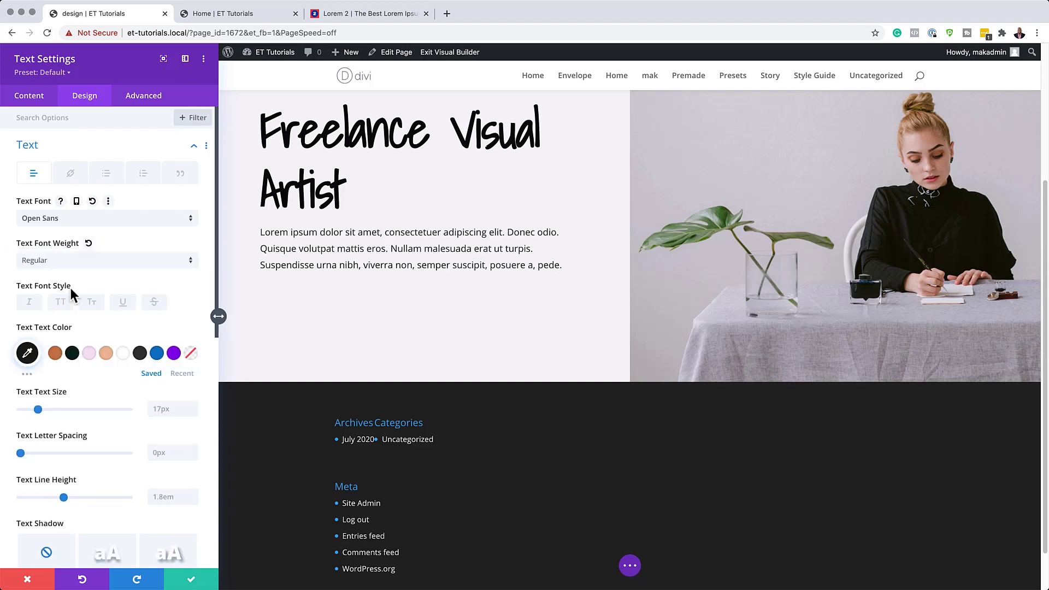
# Step: Set the paragraph's text size to 0.9vw and its line height to 2.4em
pyautogui.click(176, 413)
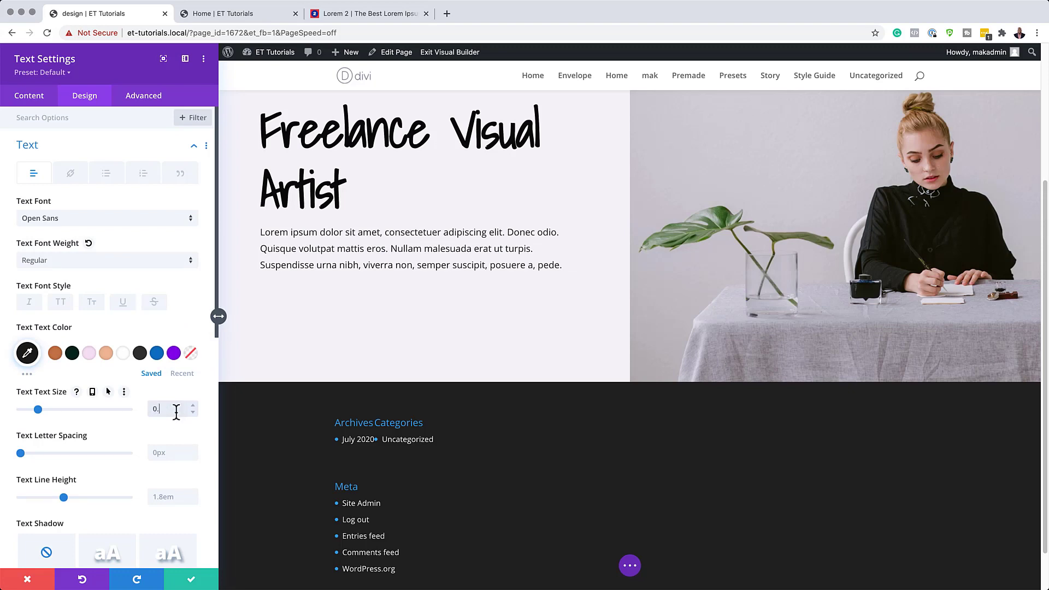
pyautogui.write('0.9vw')
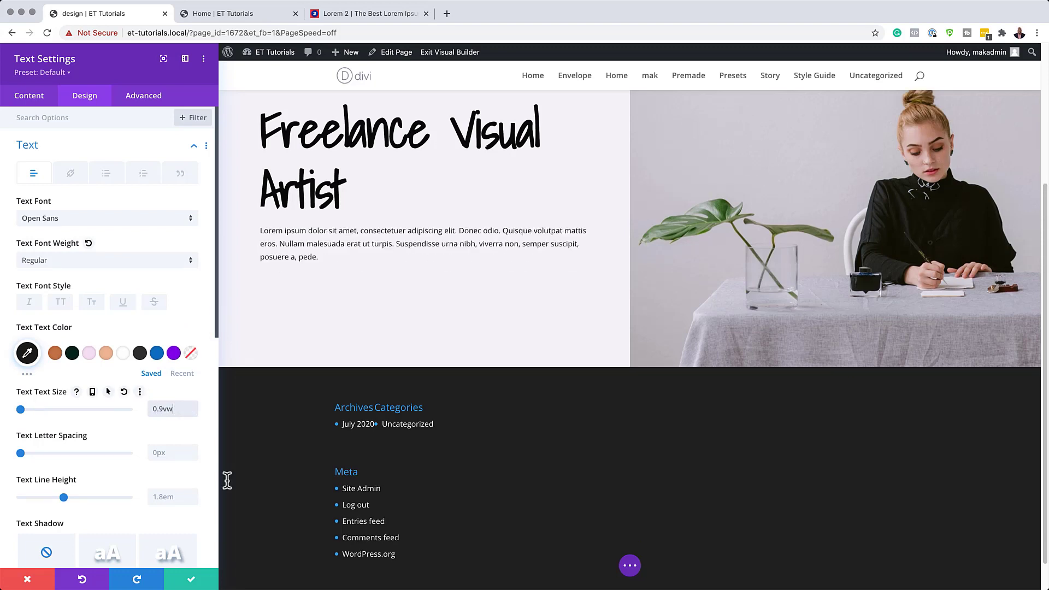
pyautogui.click(169, 497)
pyautogui.write('2.4em')
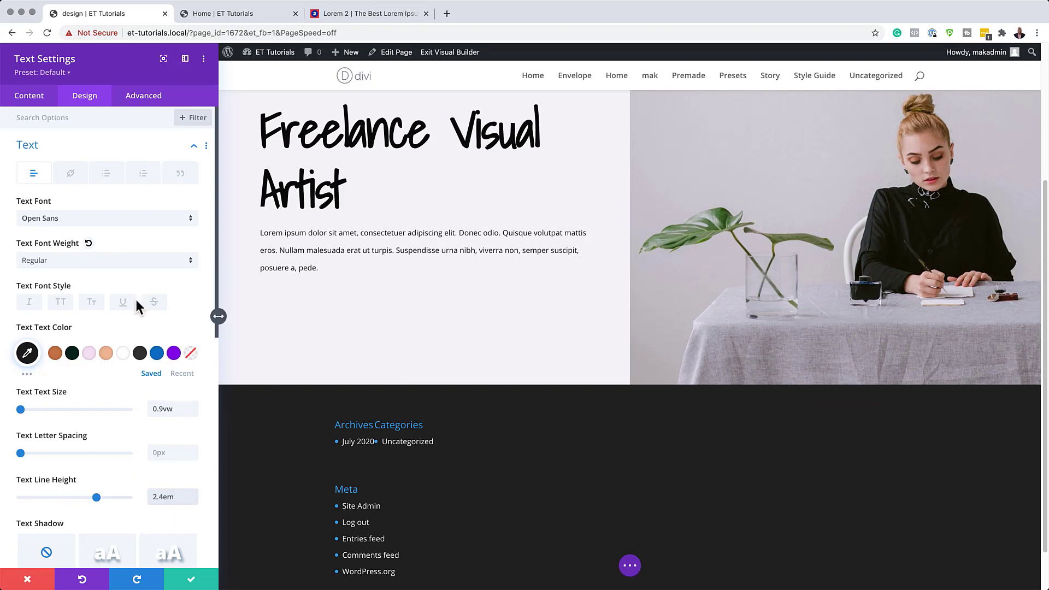
# Step: Give the paragraph module linked top and bottom margins of 4vw and save its settings
pyautogui.scroll(-3, 135, 299)
pyautogui.scroll(-5, 136, 306)
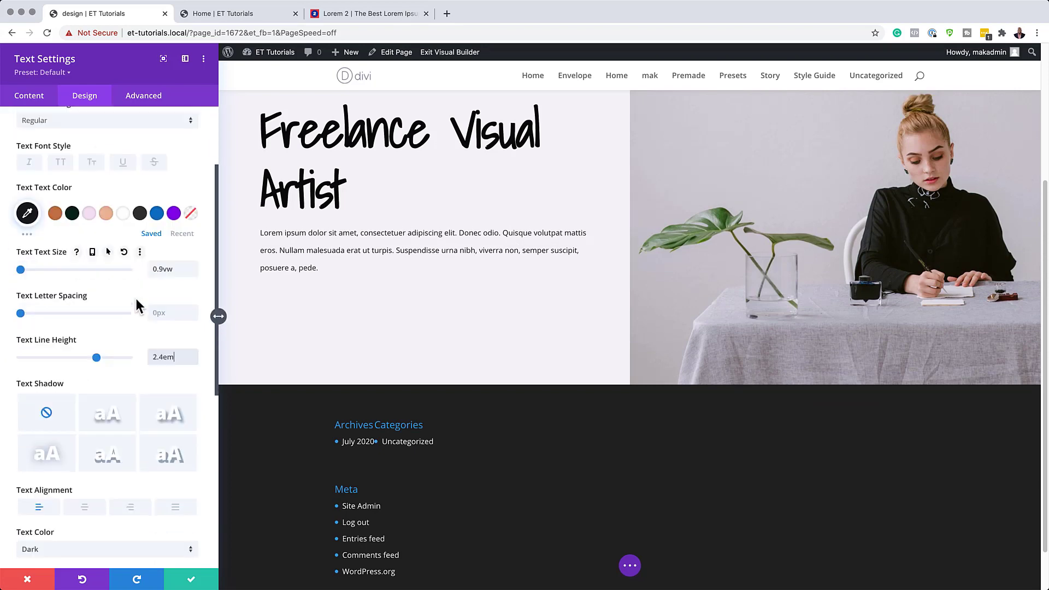
pyautogui.scroll(-1, 137, 304)
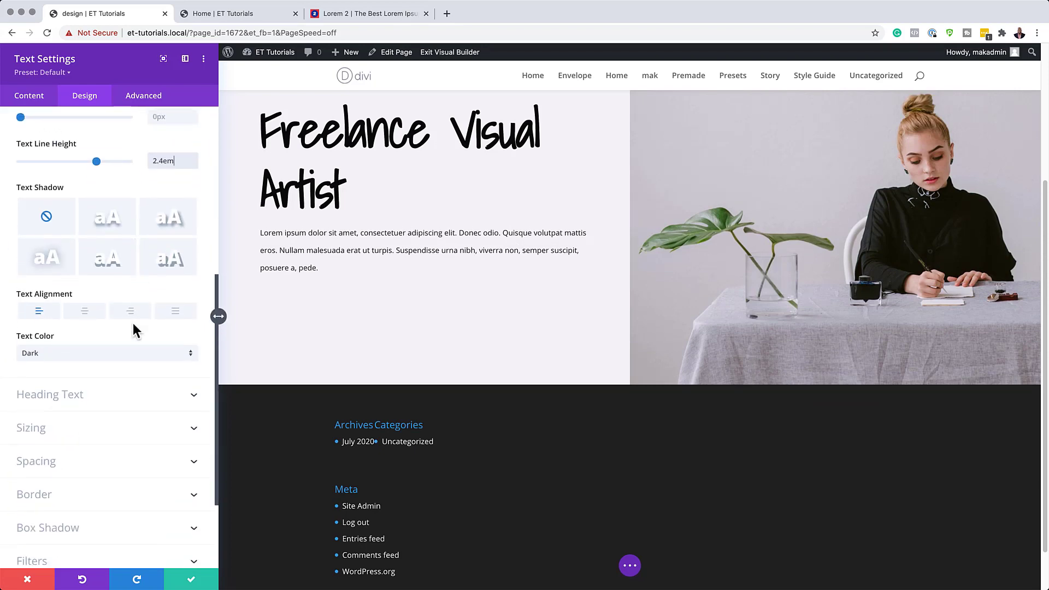
pyautogui.click(41, 460)
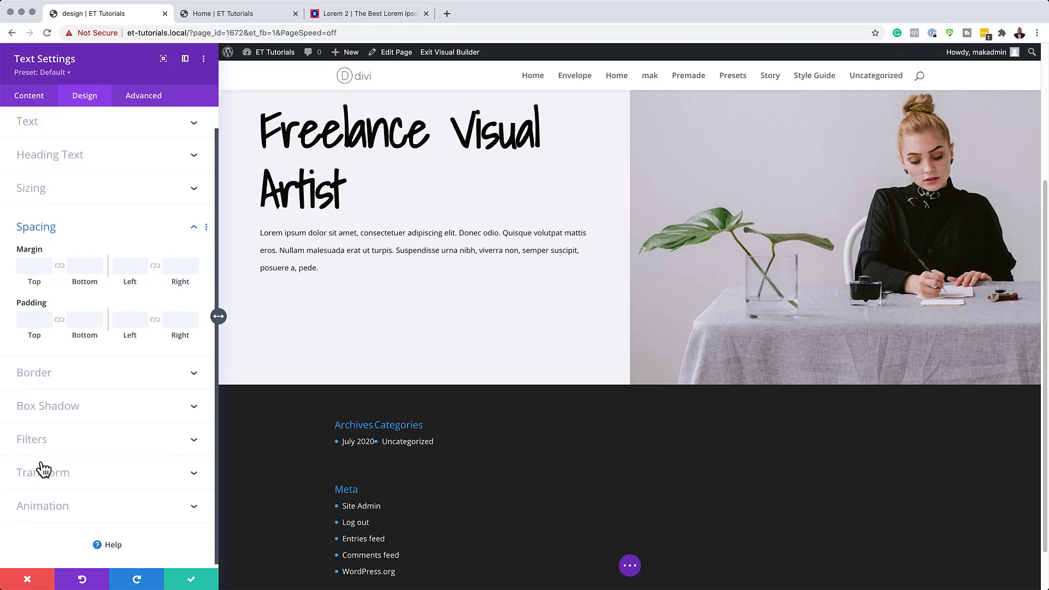
pyautogui.moveTo(26, 260)
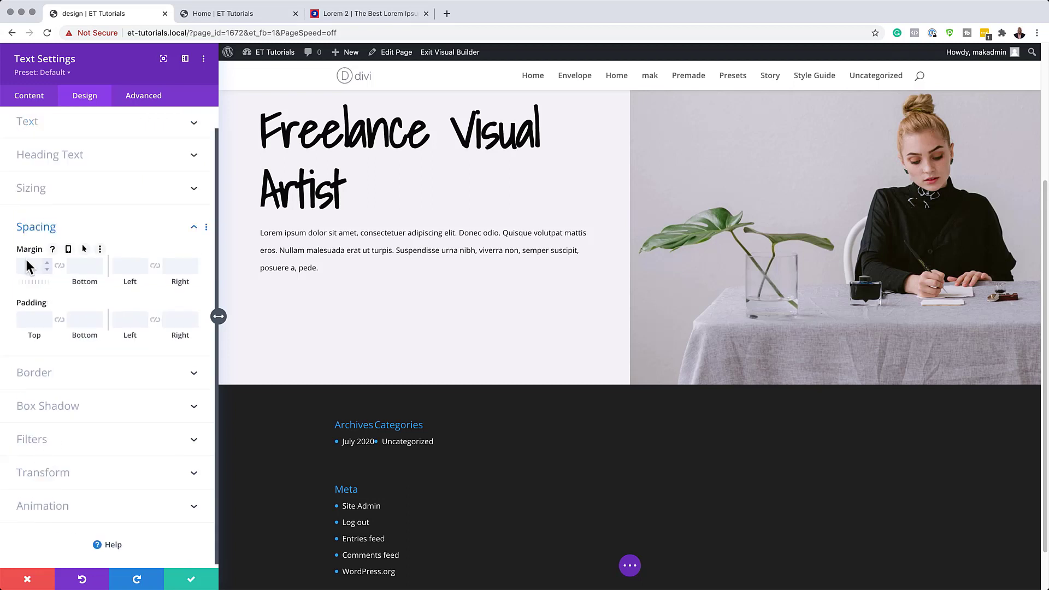
pyautogui.click(31, 262)
pyautogui.write('4vw')
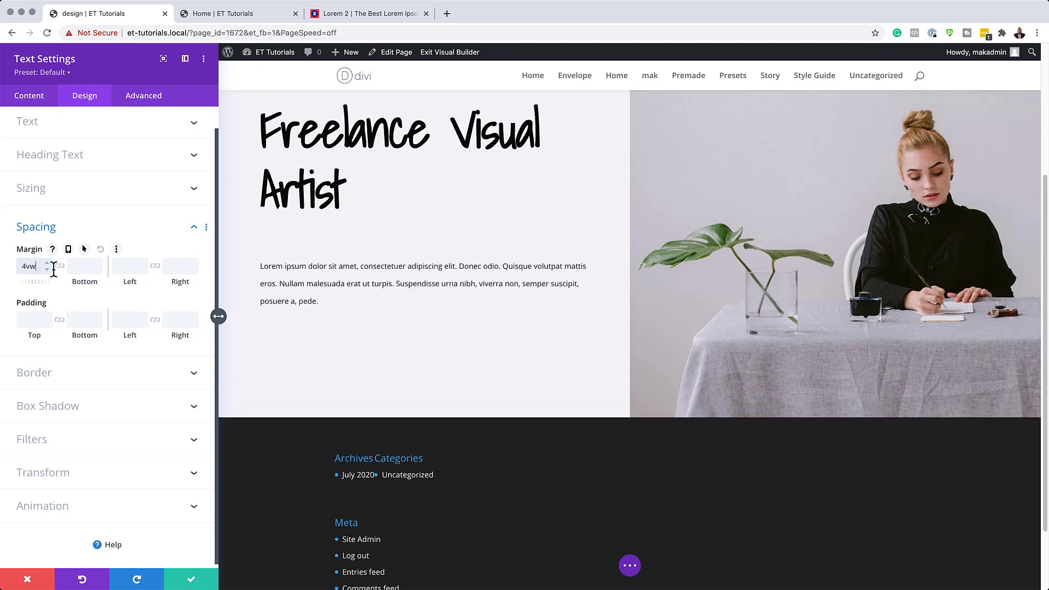
pyautogui.click(59, 266)
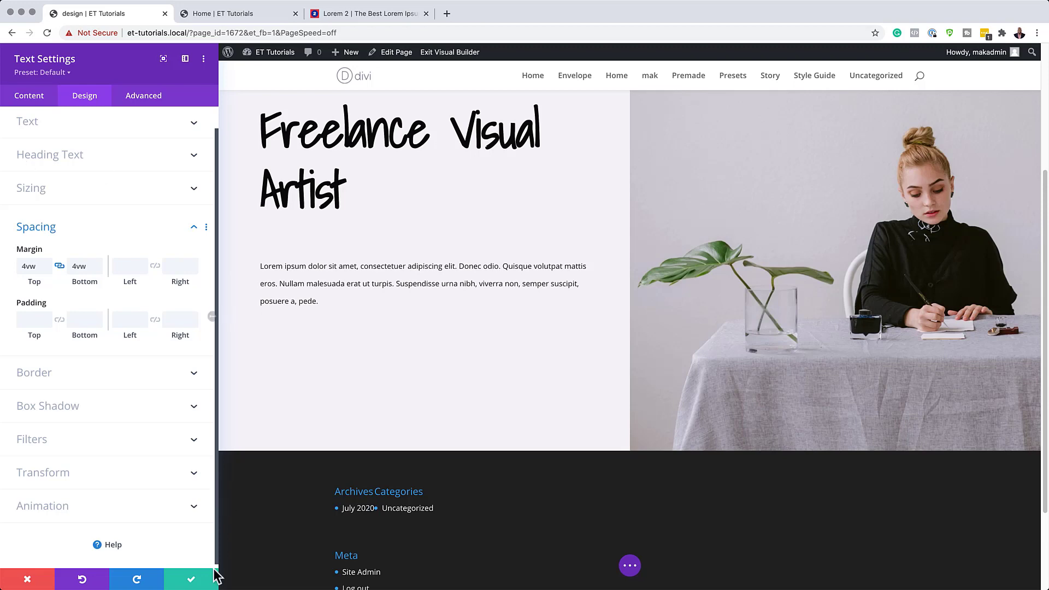
pyautogui.click(191, 581)
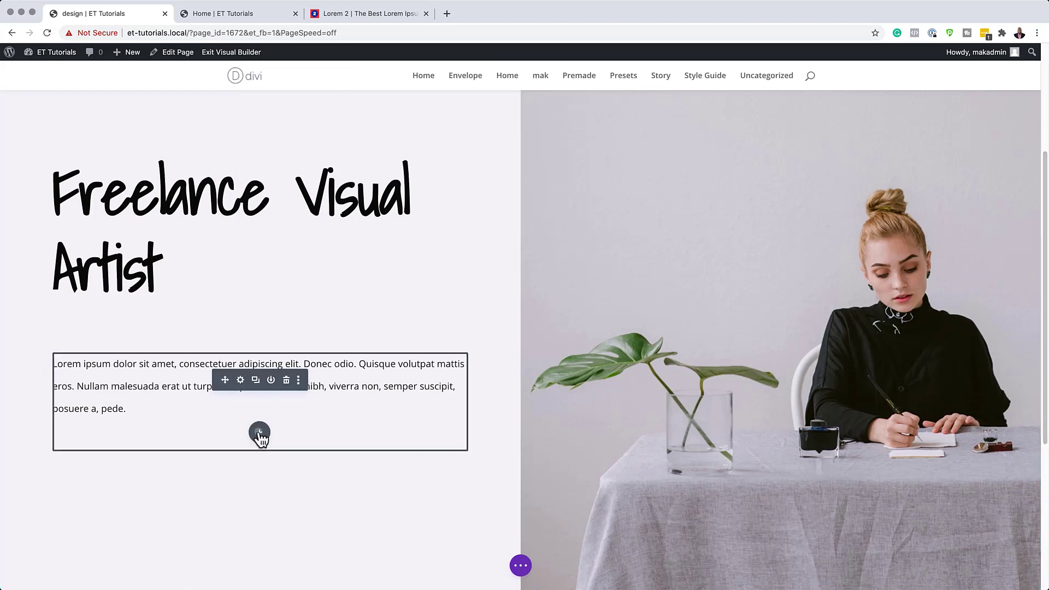
# Step: Insert a Button module below the paragraph and label it "Learn More!"
pyautogui.click(260, 435)
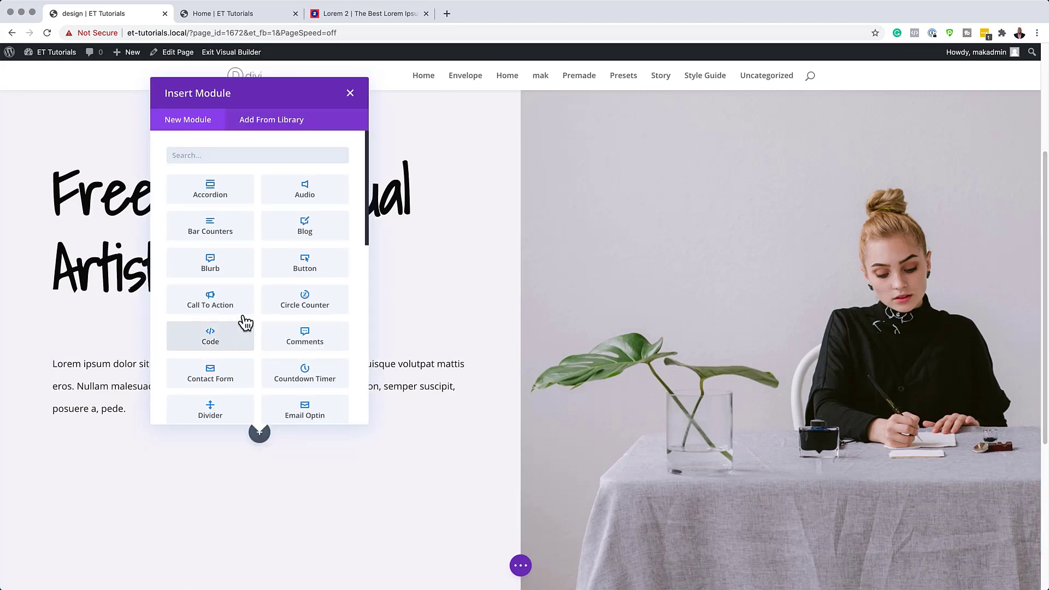
pyautogui.write('butt')
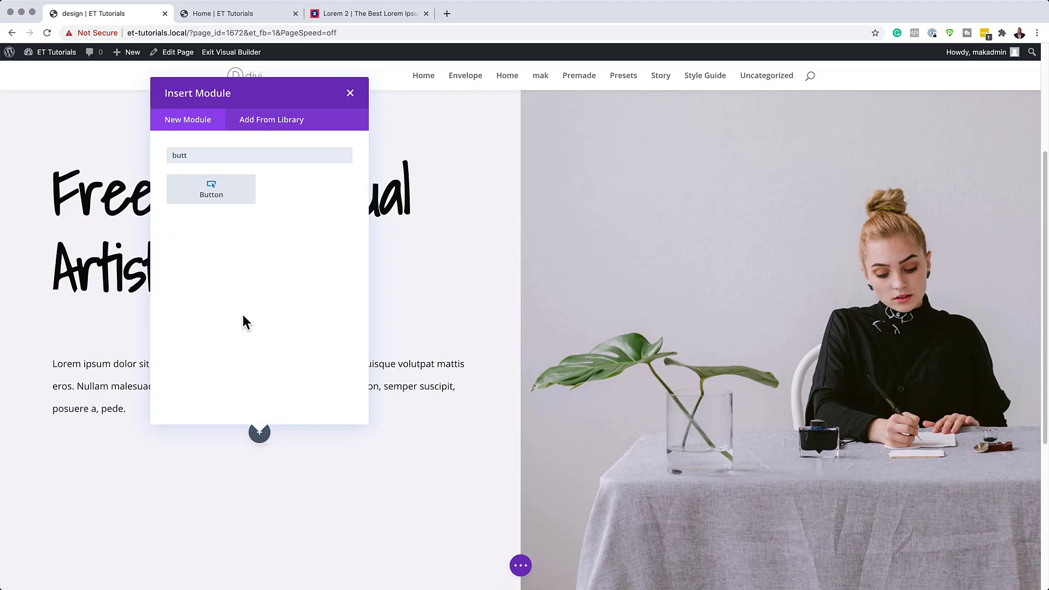
pyautogui.click(235, 193)
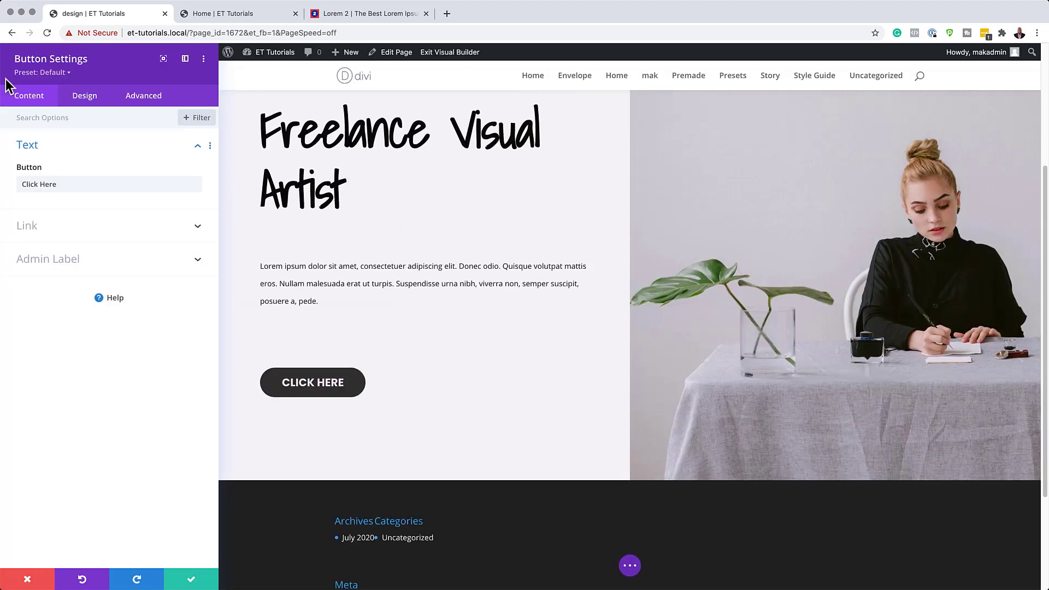
pyautogui.tripleClick(72, 185)
pyautogui.write('Learn')
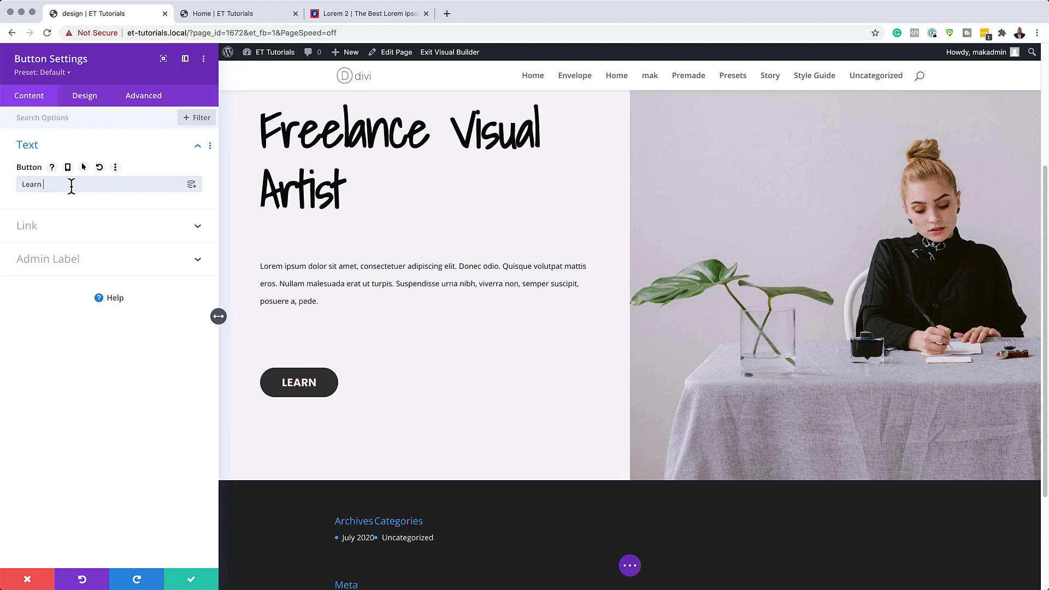
pyautogui.write(' More!')
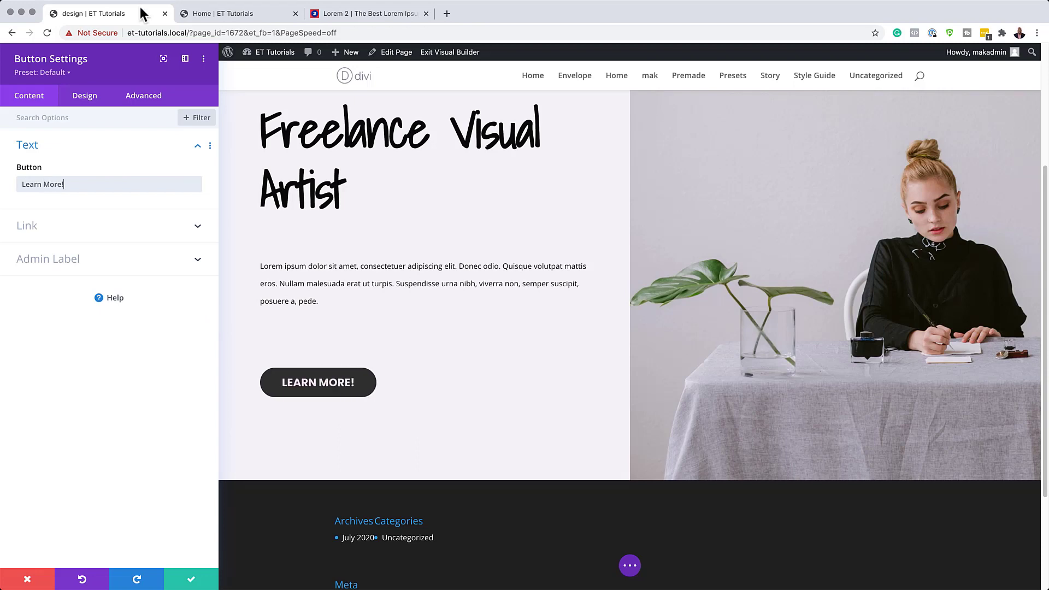
# Step: Set the button's text size to 1vw and its text color to white
pyautogui.click(93, 99)
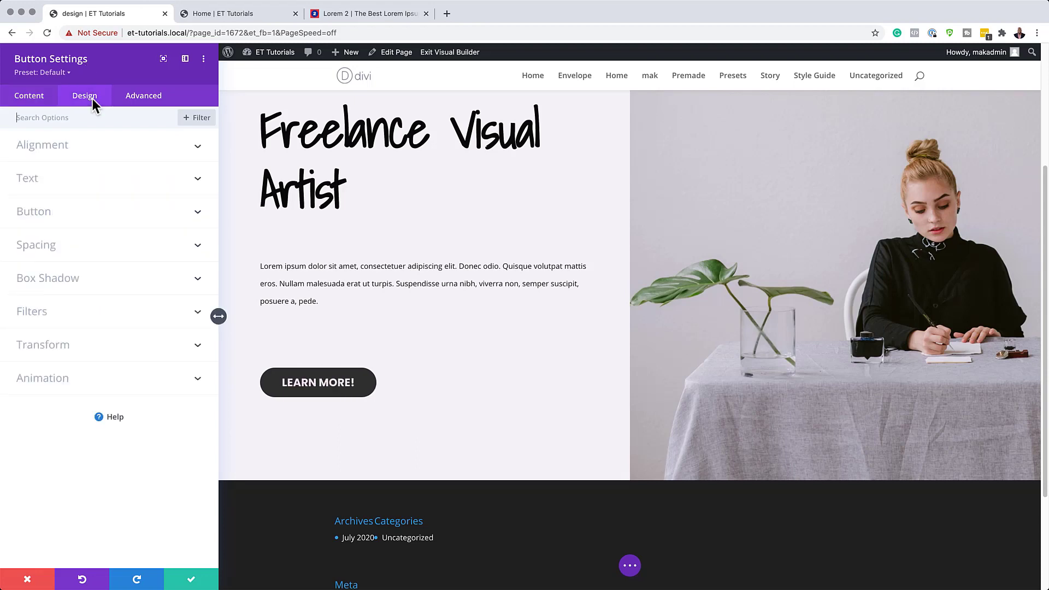
pyautogui.click(51, 215)
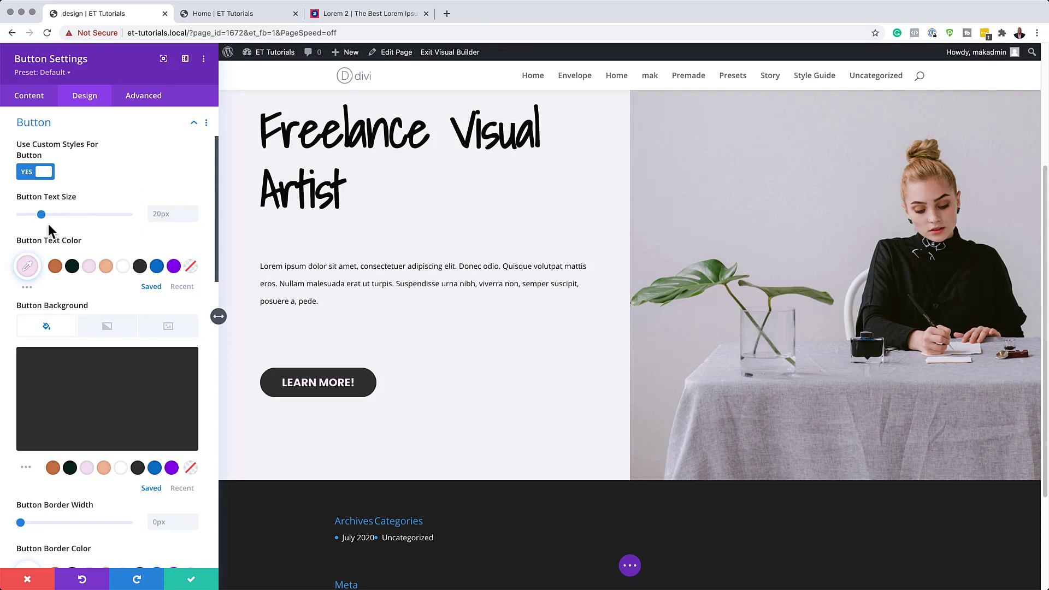
pyautogui.click(161, 214)
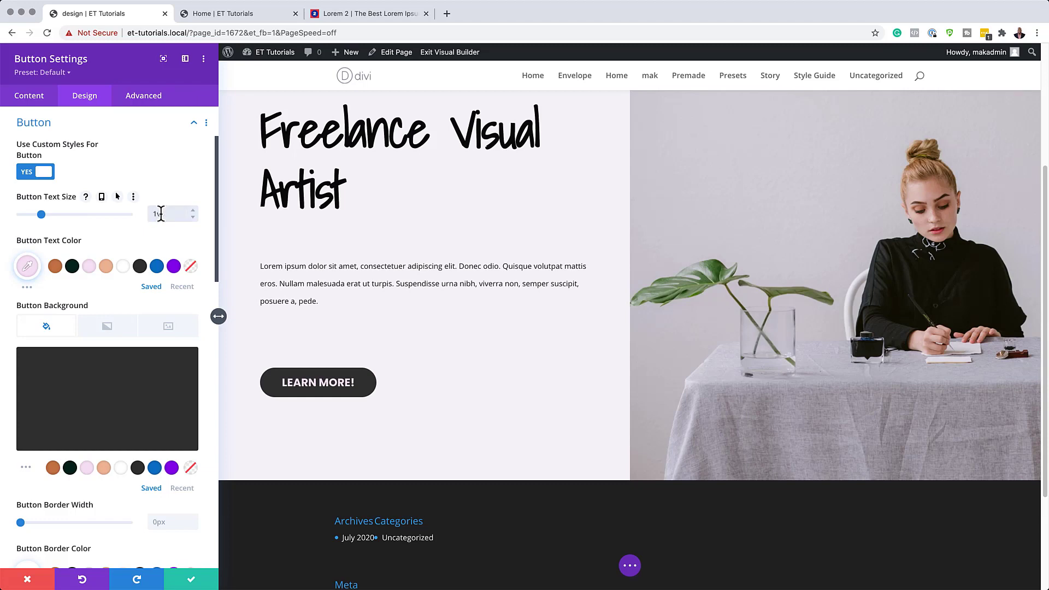
pyautogui.write('1vw')
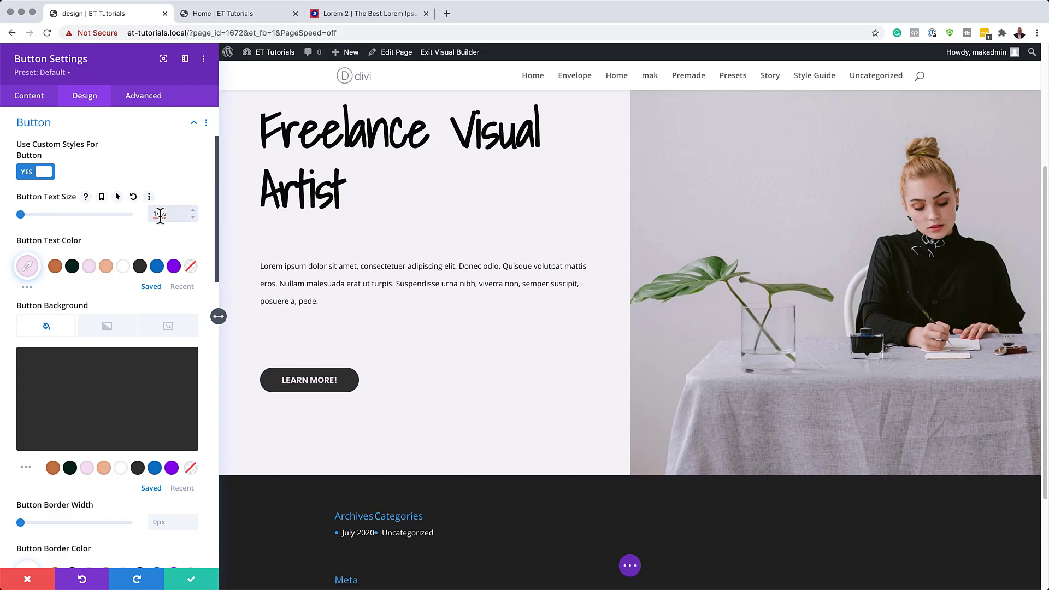
pyautogui.click(123, 268)
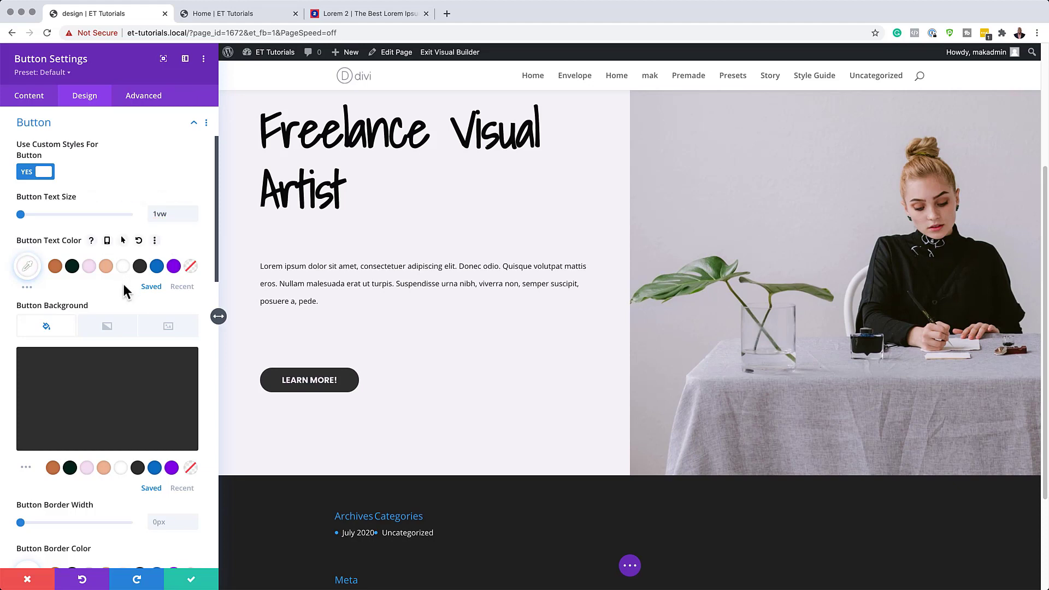
# Step: Change the button's background color to black
pyautogui.click(70, 468)
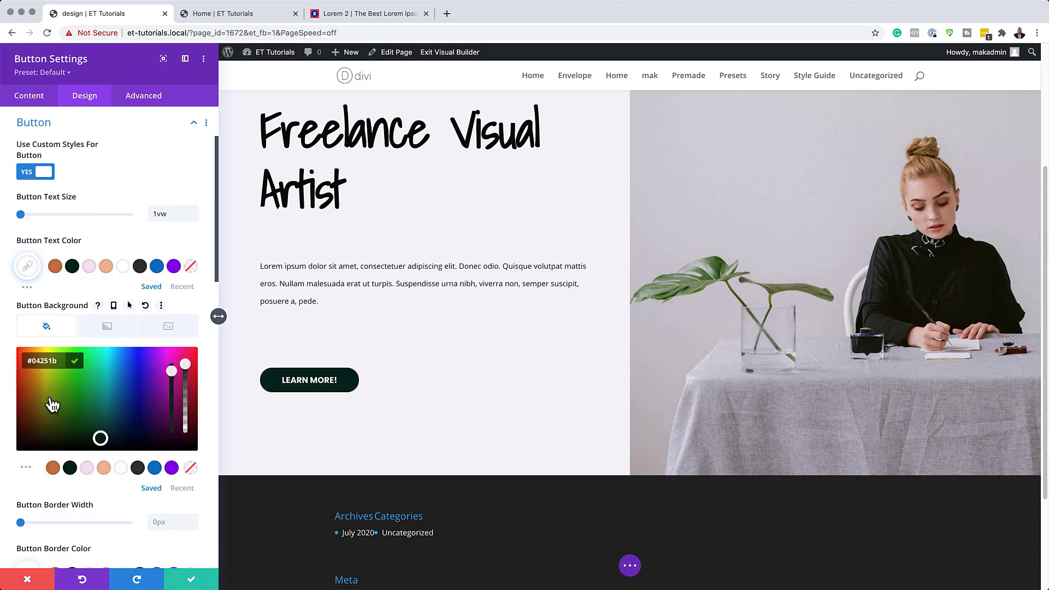
pyautogui.click(47, 449)
pyautogui.moveTo(28, 454); pyautogui.dragTo(17, 447)
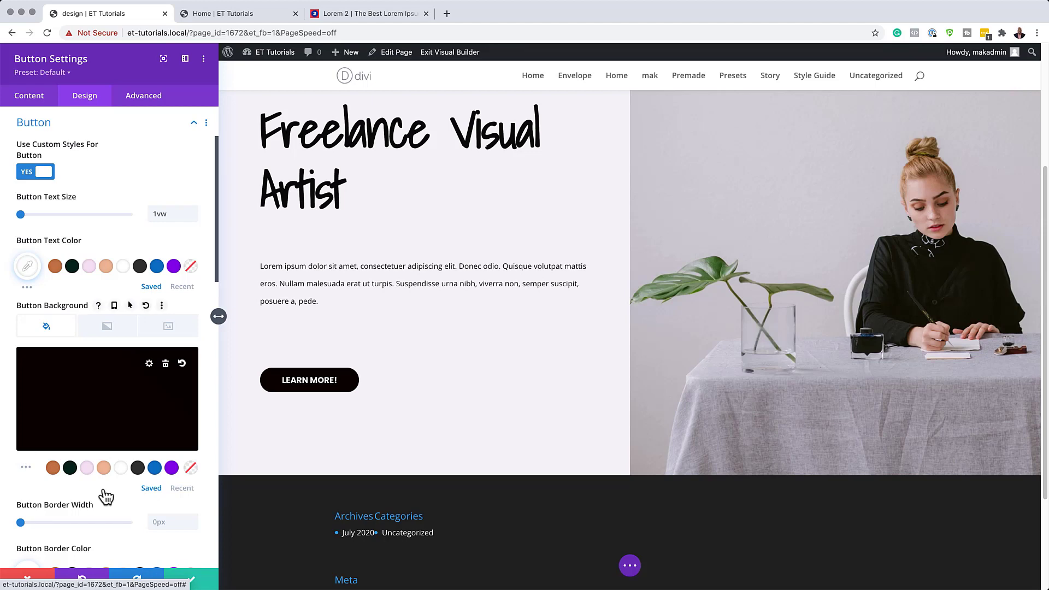
# Step: Set the button's border radius to 100px
pyautogui.scroll(-2, 115, 510)
pyautogui.scroll(-1, 116, 511)
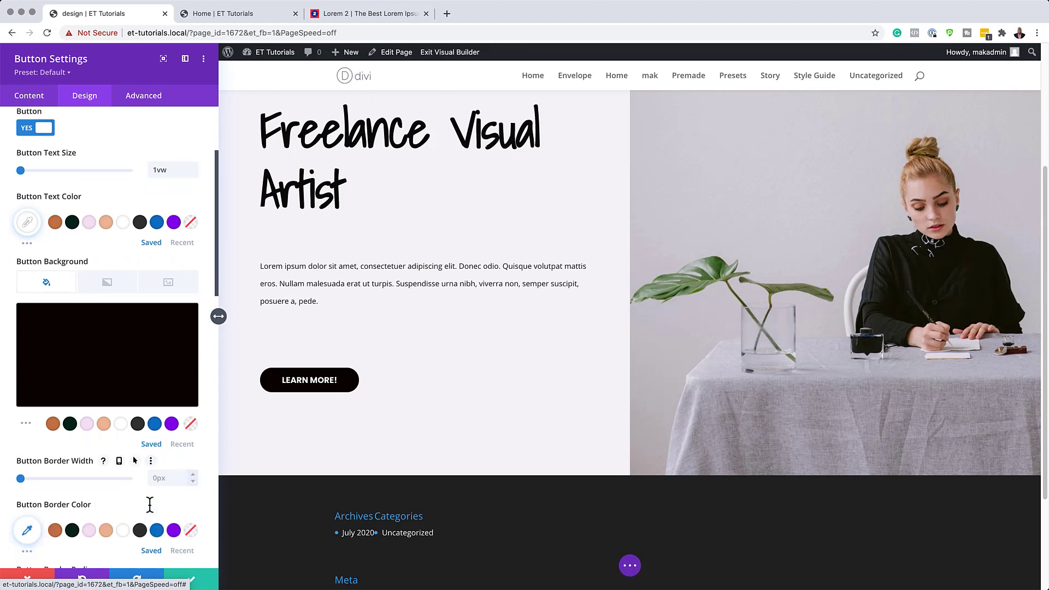
pyautogui.scroll(-3, 147, 504)
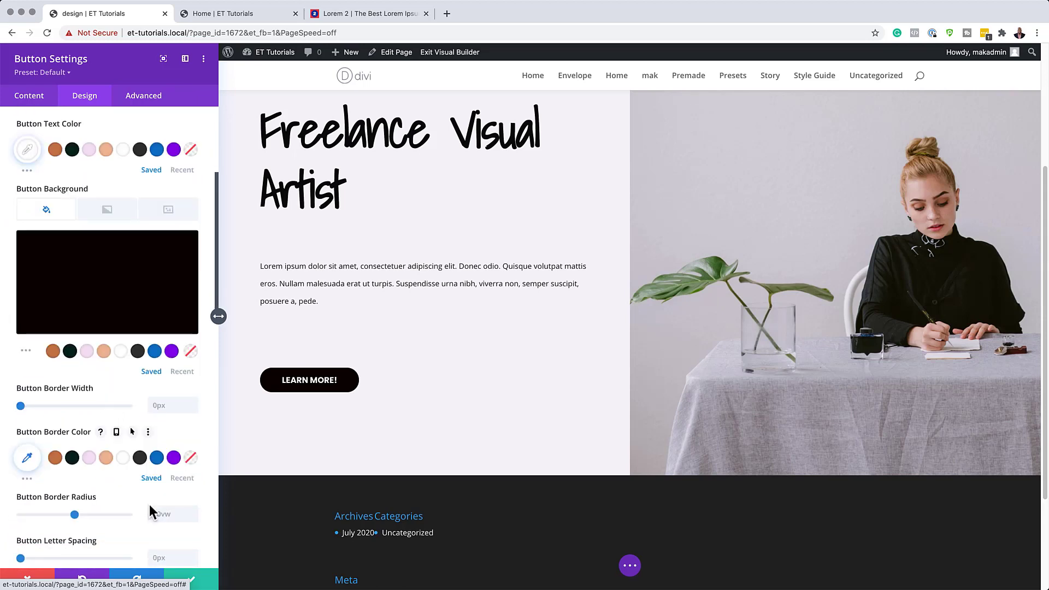
pyautogui.scroll(-1, 150, 505)
pyautogui.click(150, 504)
pyautogui.write('100px')
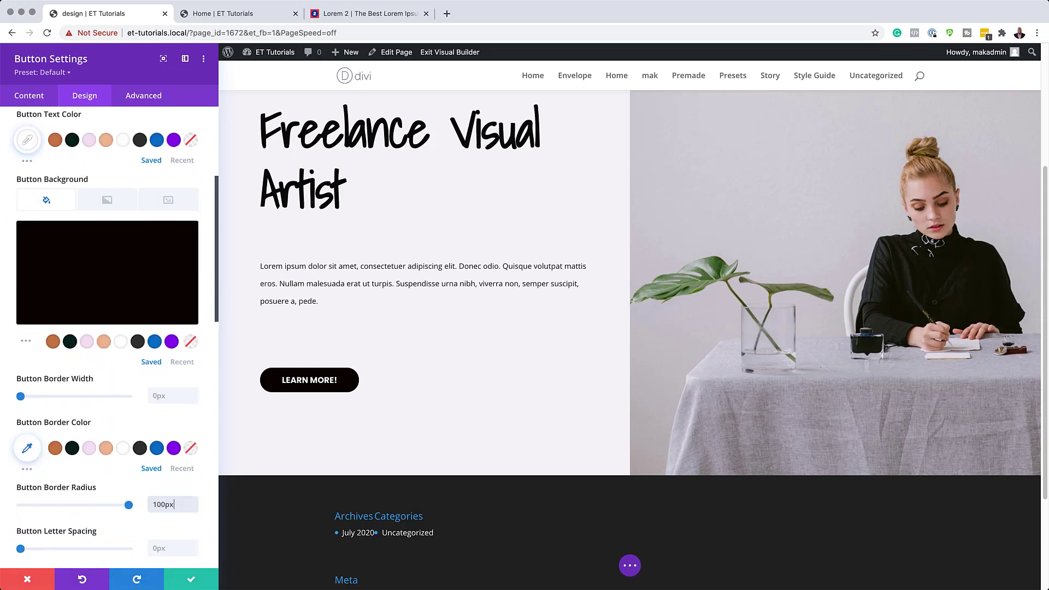
# Step: Change the button's font to Open Sans and turn off its all-caps style
pyautogui.scroll(-3, 120, 404)
pyautogui.scroll(-6, 119, 404)
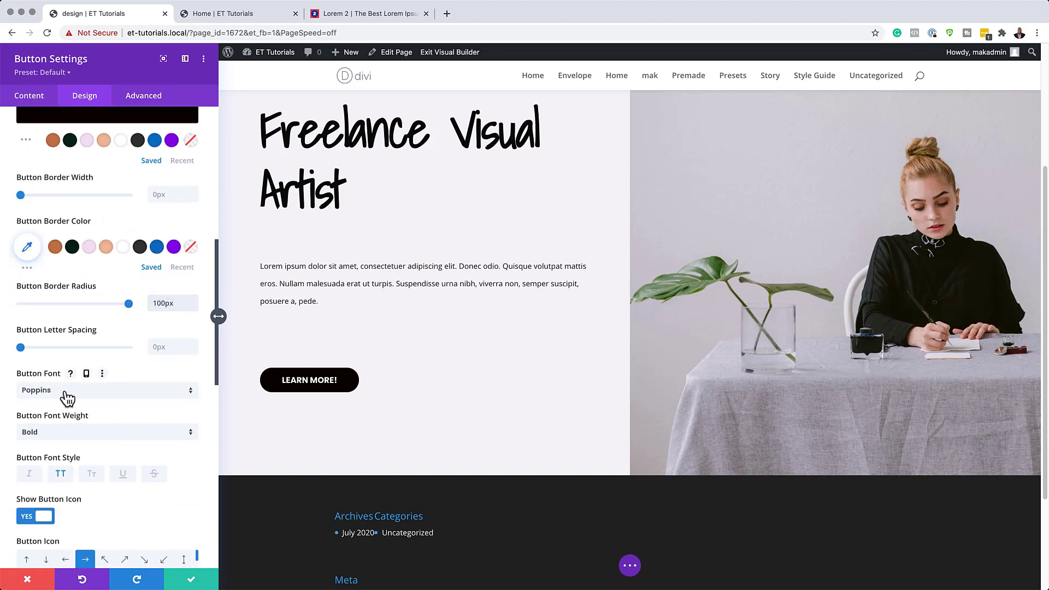
pyautogui.click(67, 392)
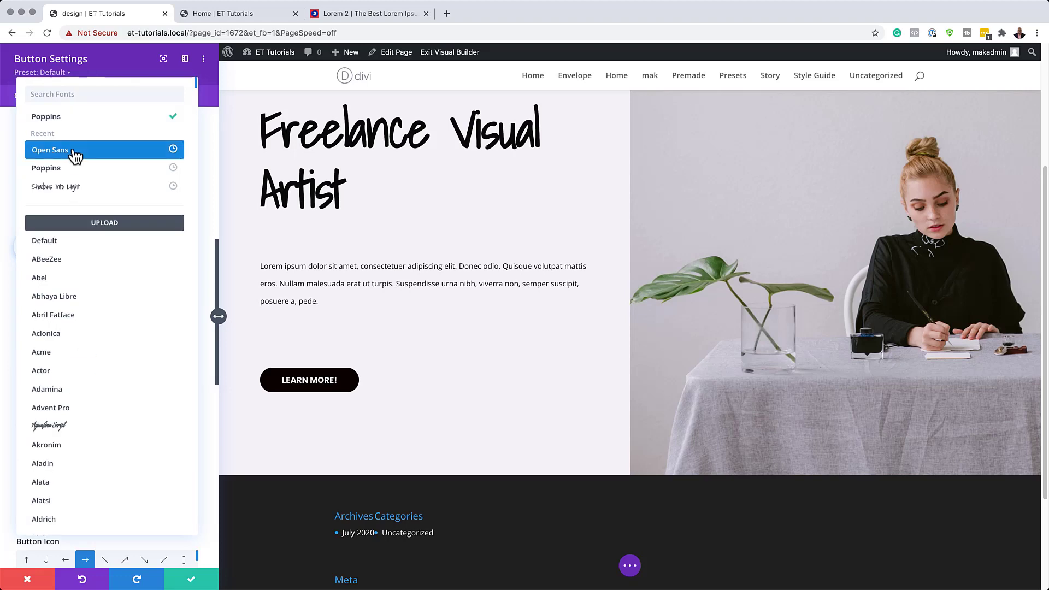
pyautogui.click(75, 157)
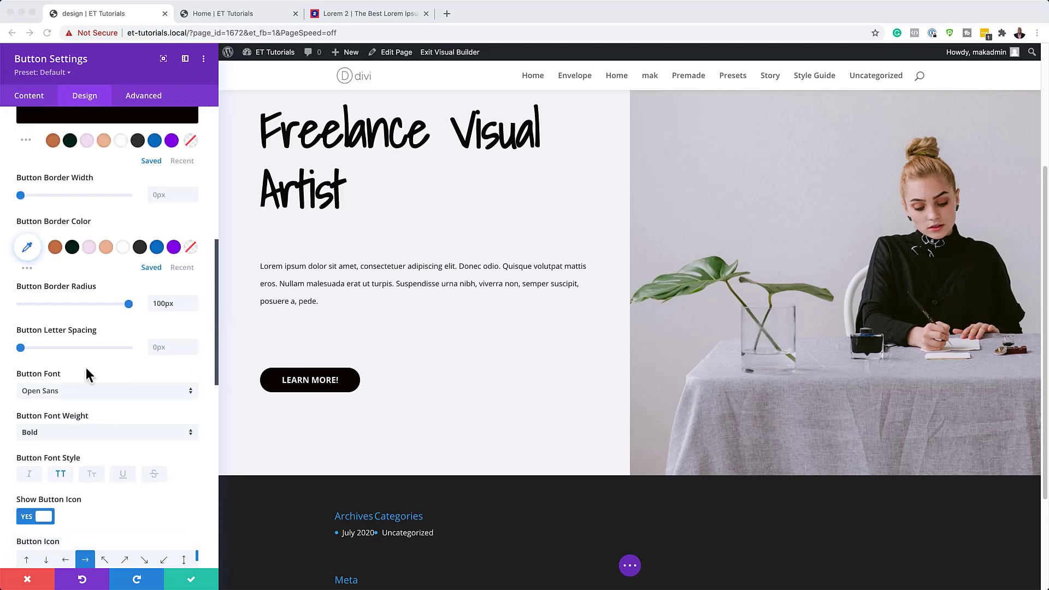
pyautogui.scroll(-2, 92, 389)
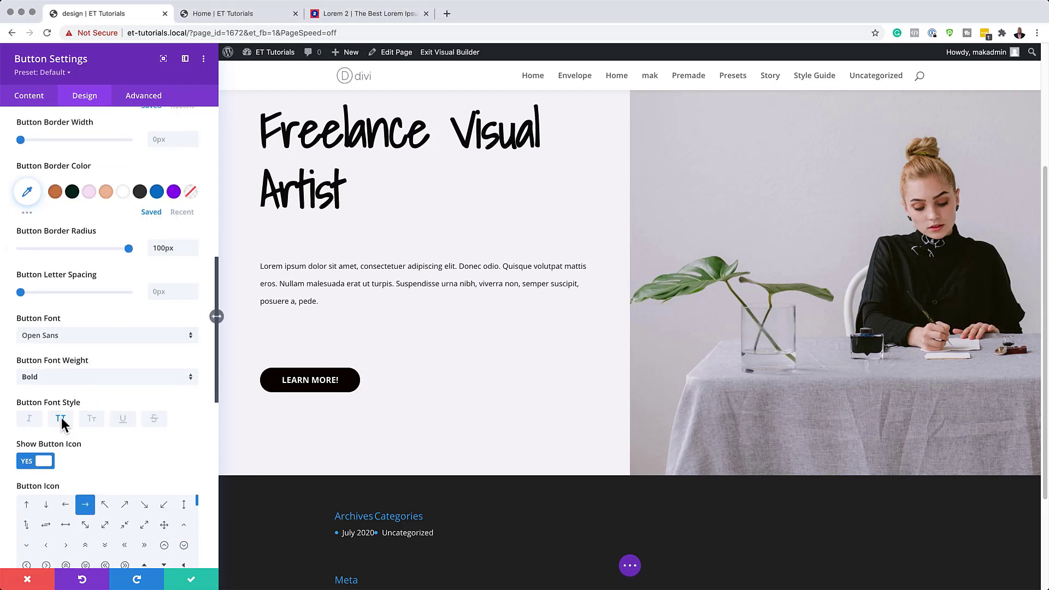
pyautogui.click(63, 419)
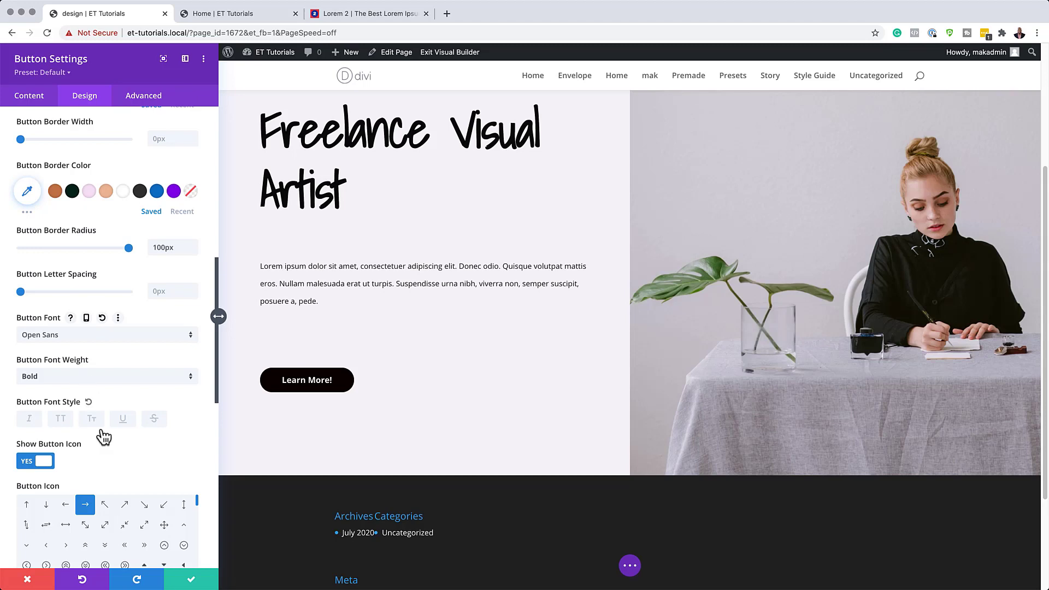
# Step: Set the button's padding to 1vw top and bottom and 3vw left and right, and save its settings
pyautogui.scroll(-5, 103, 435)
pyautogui.scroll(-10, 104, 435)
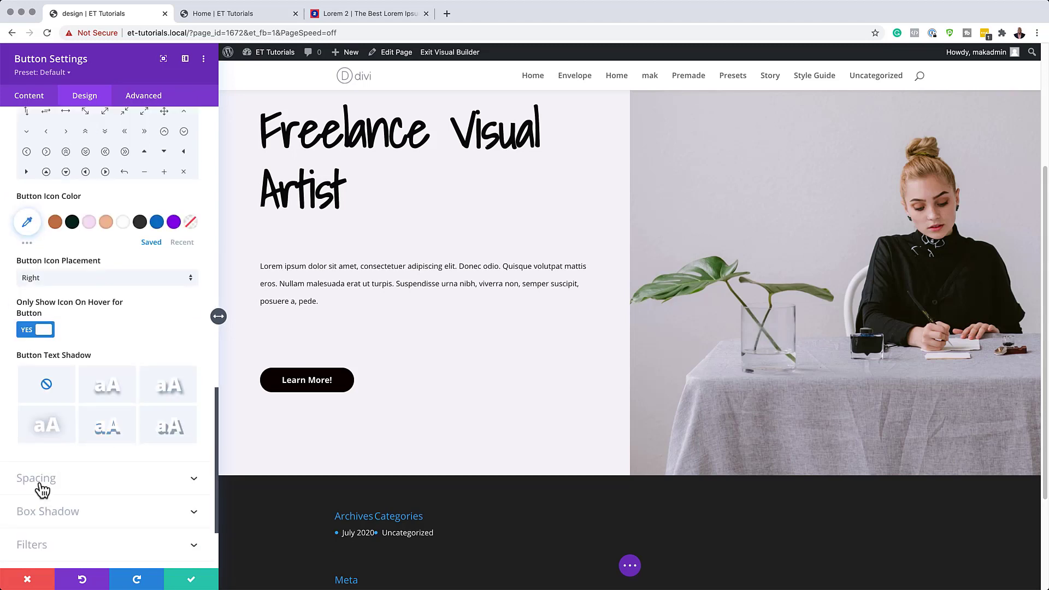
pyautogui.click(39, 480)
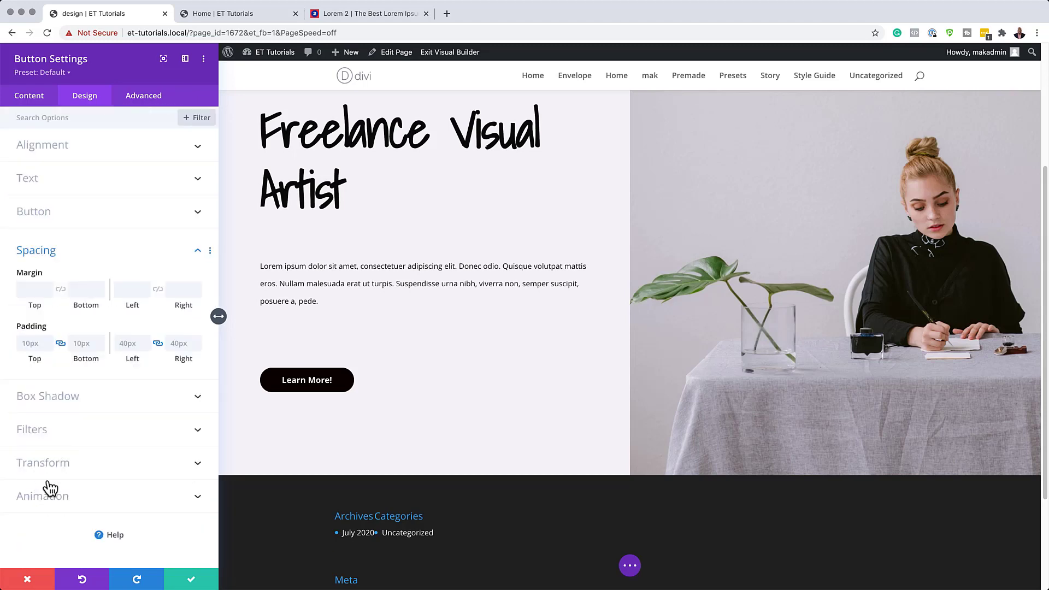
pyautogui.click(28, 345)
pyautogui.write('1vw')
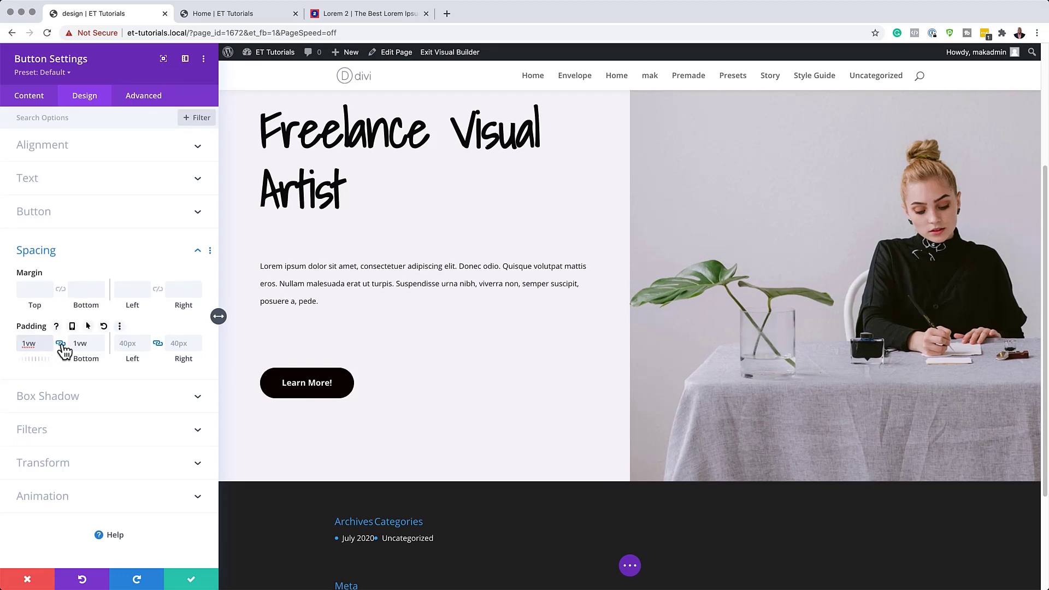
pyautogui.click(124, 343)
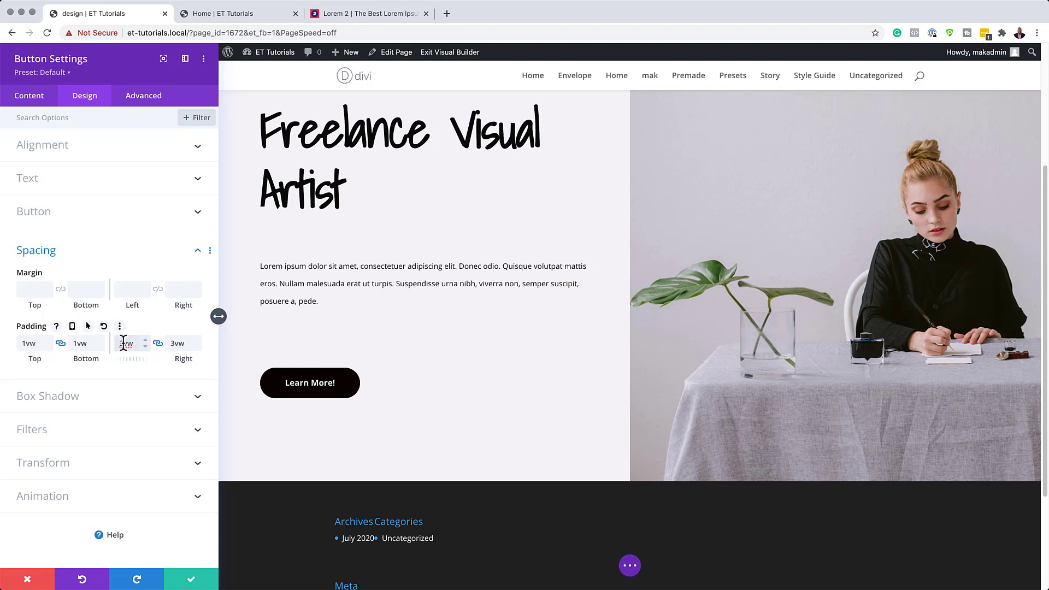
pyautogui.click(189, 580)
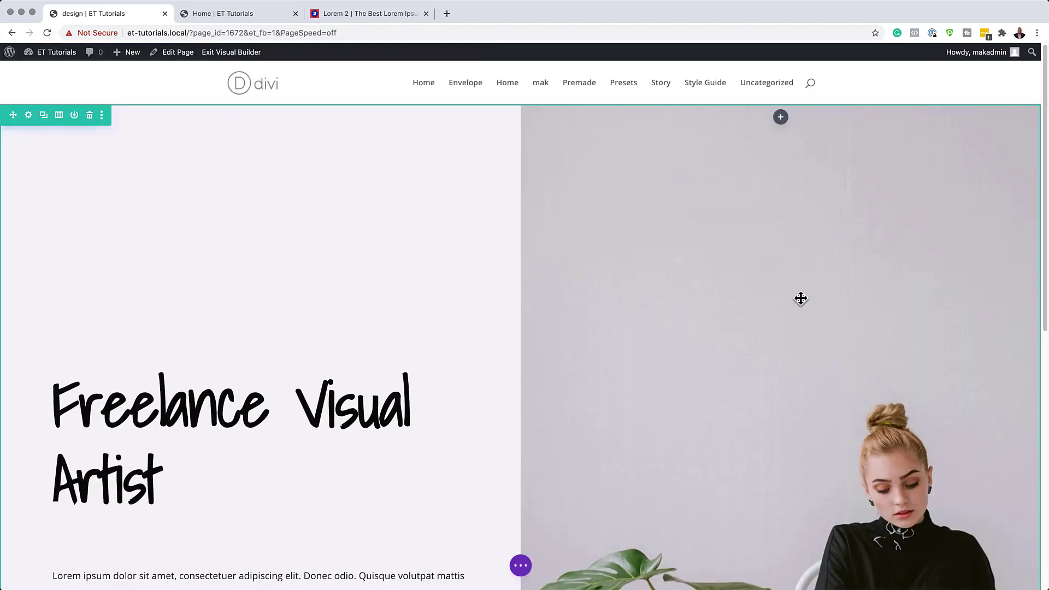
# Step: Insert a Text module in the image column and replace its placeholder text with the artist's name
pyautogui.click(782, 118)
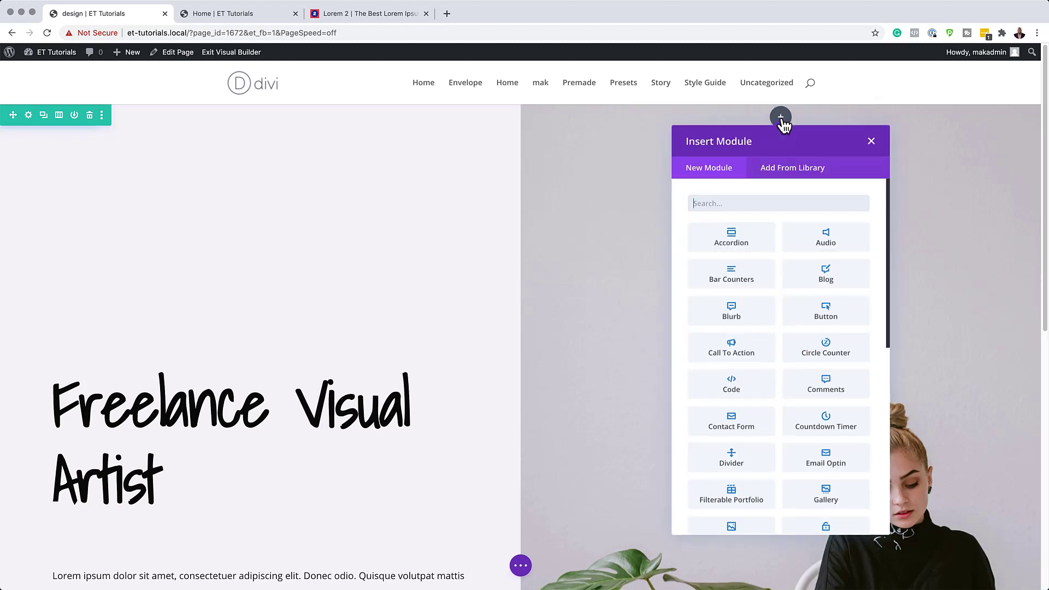
pyautogui.write('text')
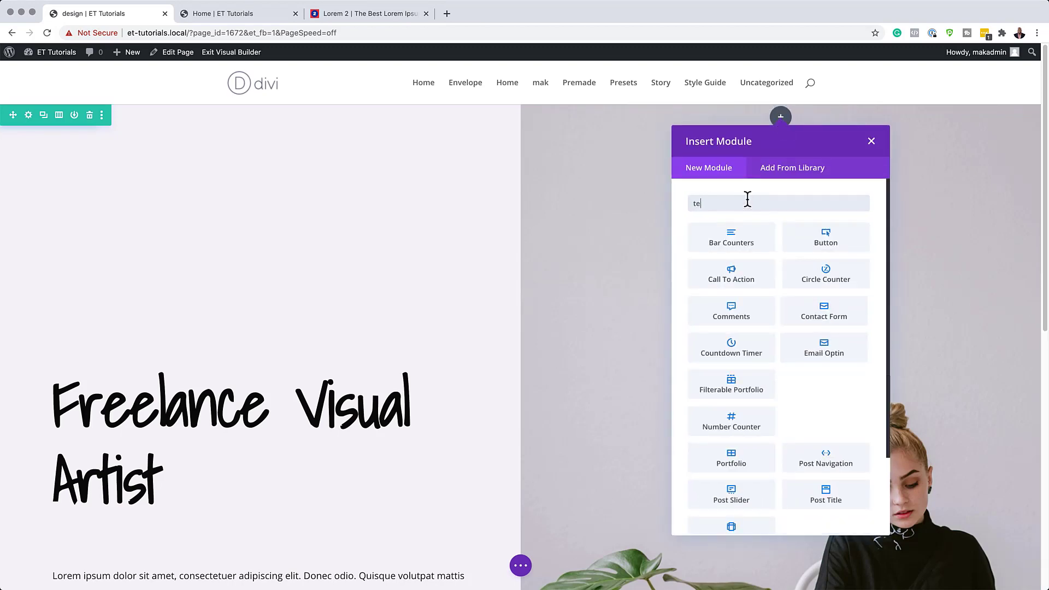
pyautogui.click(733, 239)
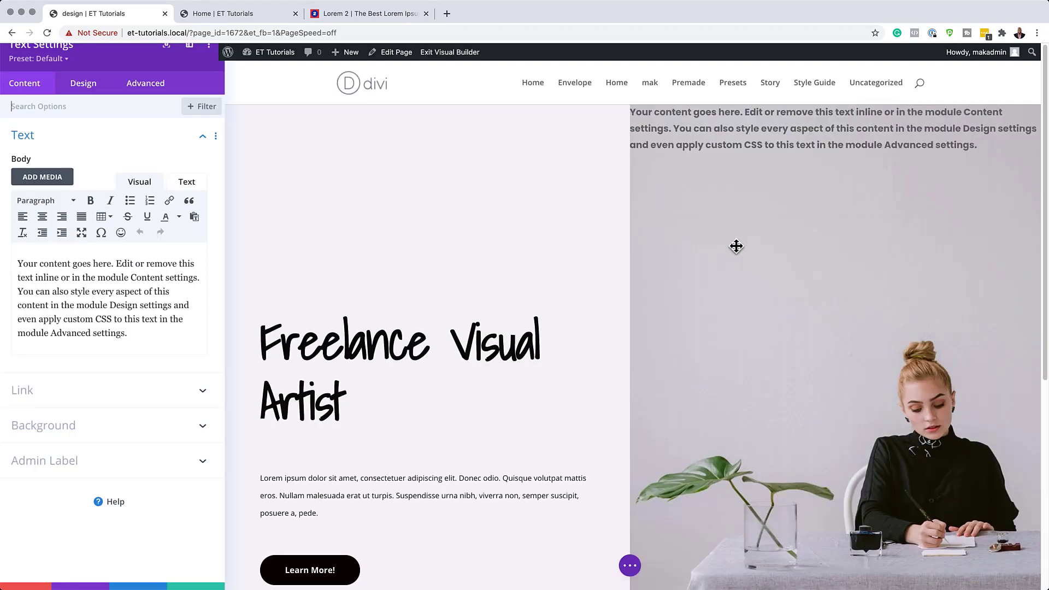
pyautogui.moveTo(138, 330); pyautogui.dragTo(14, 263)
pyautogui.press('BackSpace')
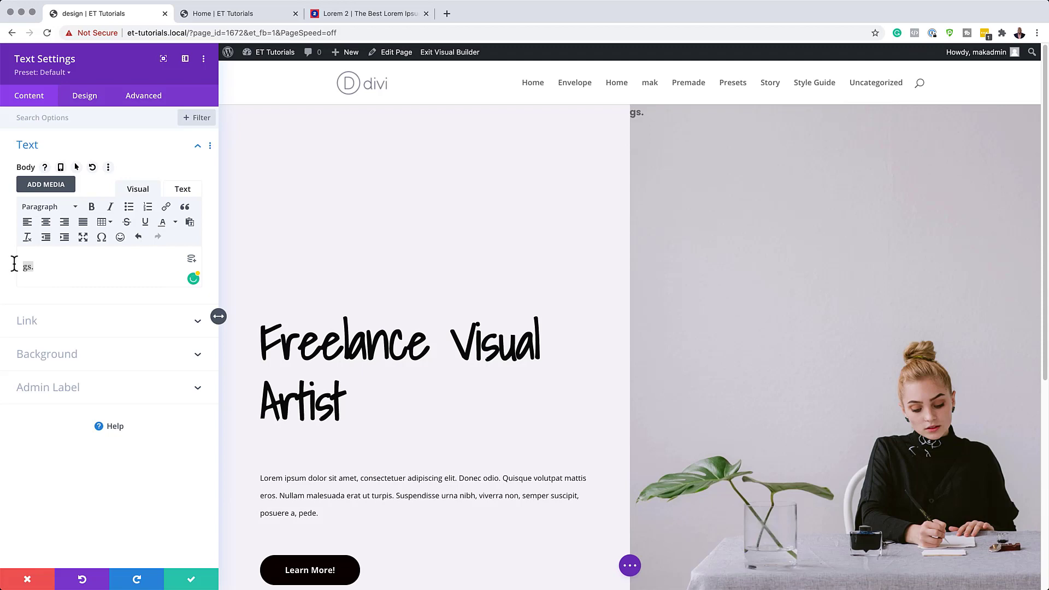
pyautogui.write('Jane Doe')
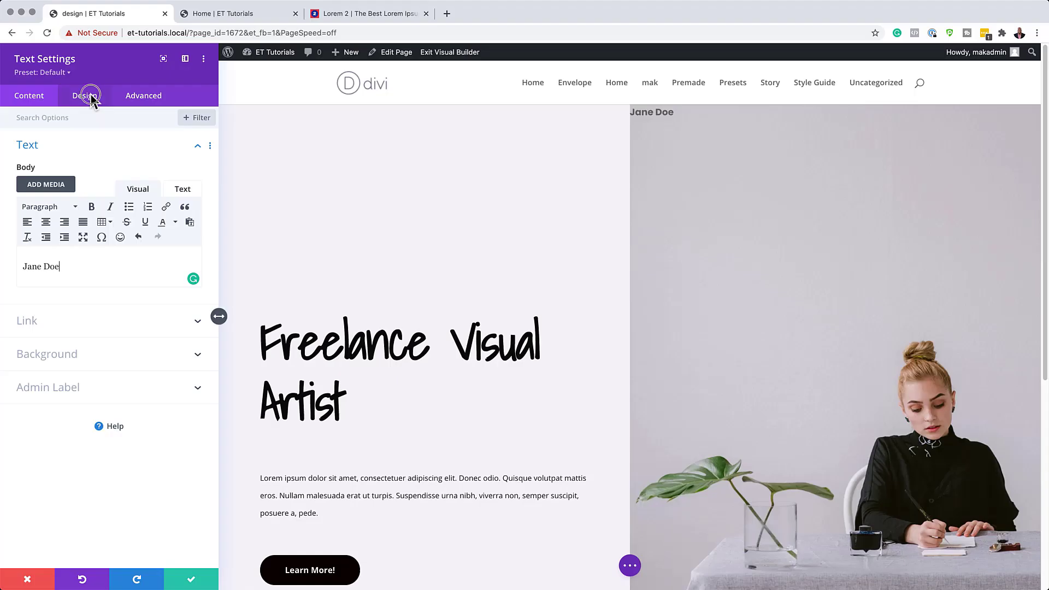
# Step: Set the name text's font to Shadows Into Light
pyautogui.click(88, 95)
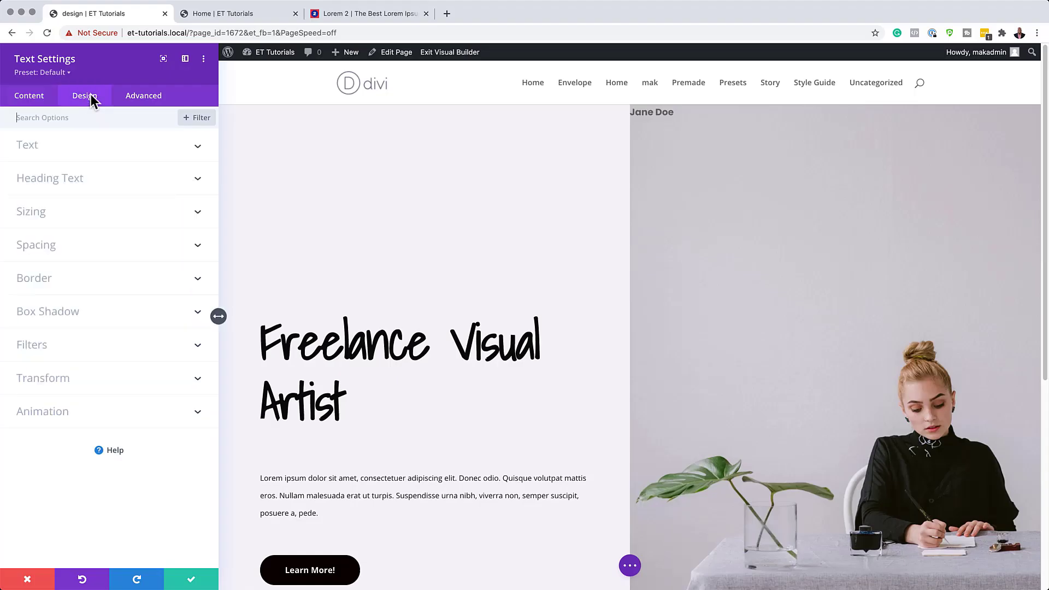
pyautogui.click(62, 158)
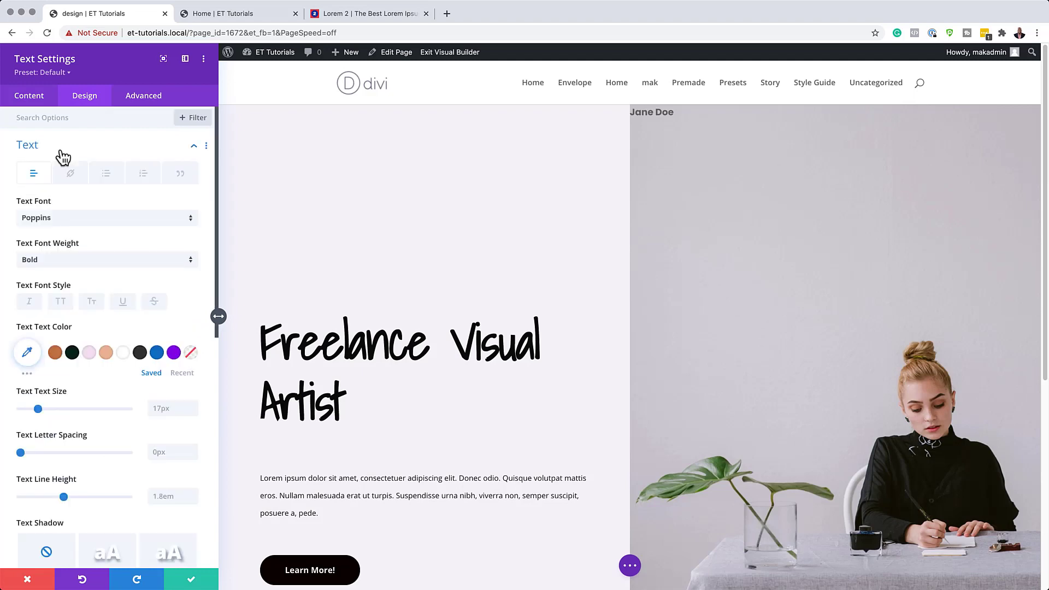
pyautogui.click(63, 219)
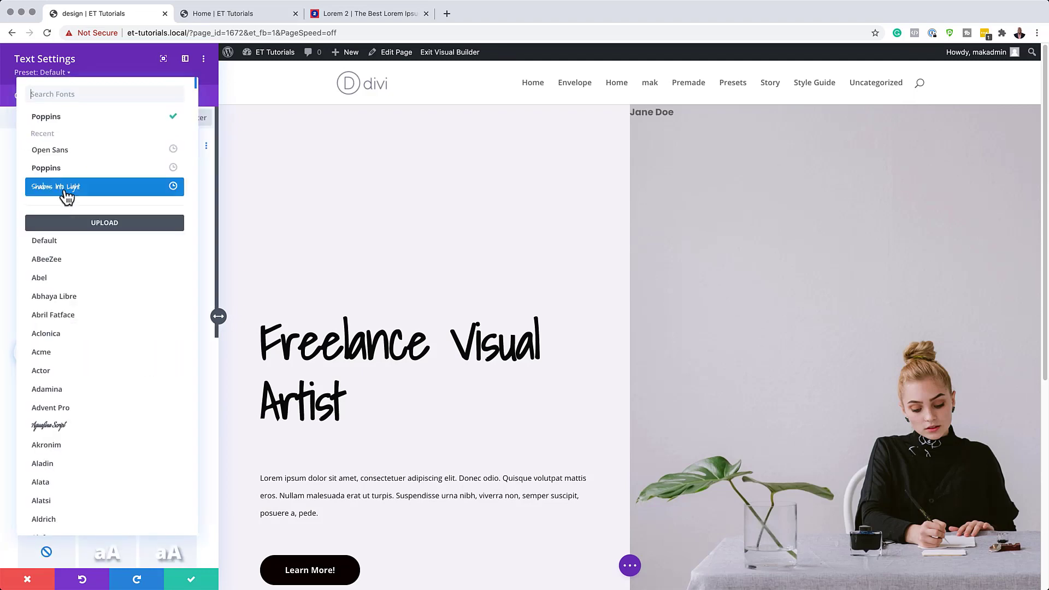
pyautogui.click(81, 187)
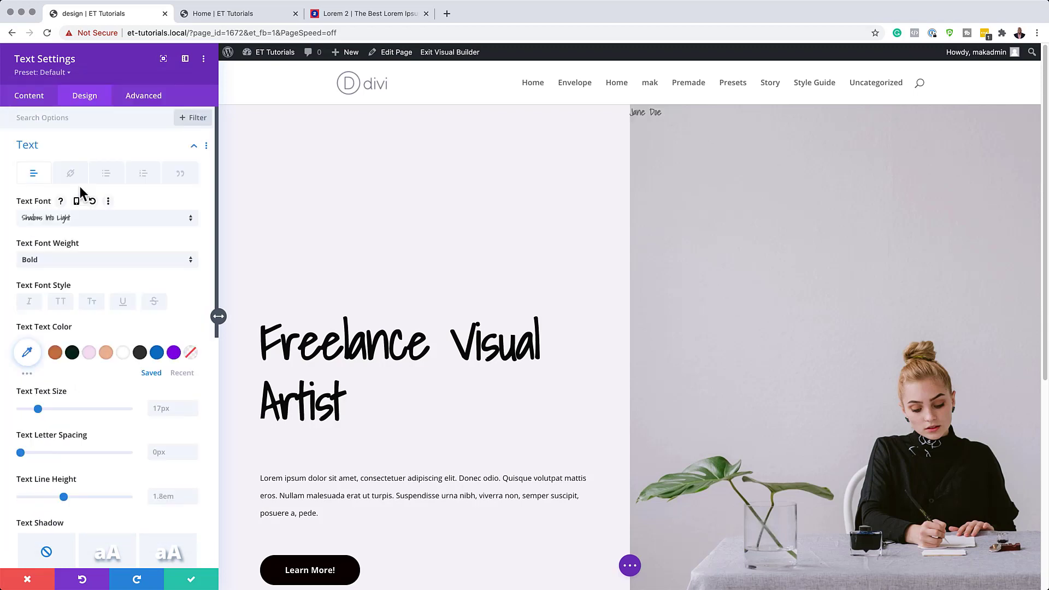
# Step: Set the name text's color to semi-transparent black, rgba(0,0,0,0.25)
pyautogui.click(27, 354)
pyautogui.moveTo(185, 361); pyautogui.dragTo(186, 387)
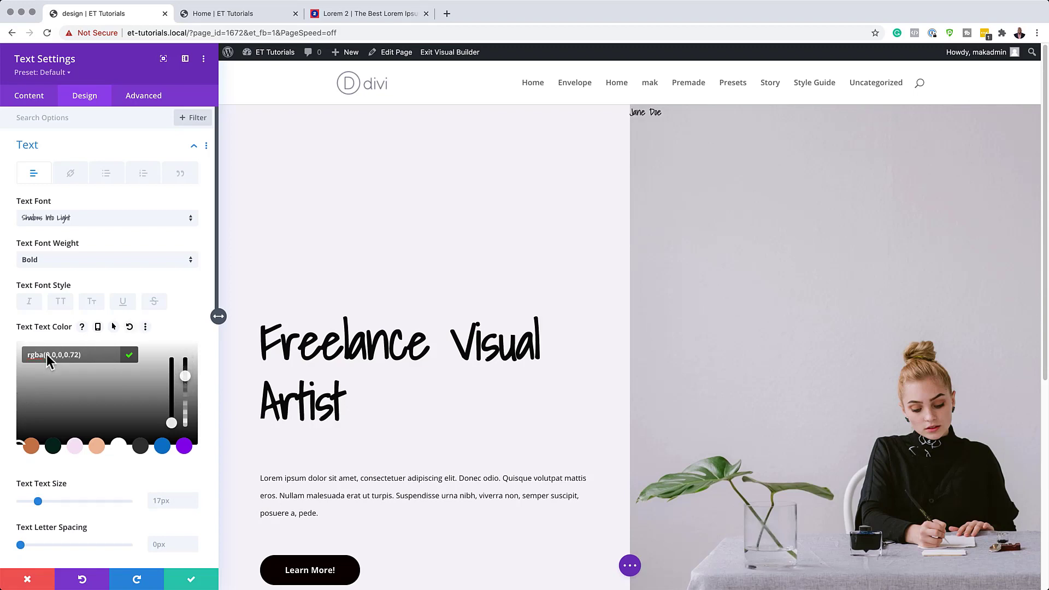
pyautogui.moveTo(46, 355); pyautogui.dragTo(79, 354)
pyautogui.write('0,0,0,0.25')
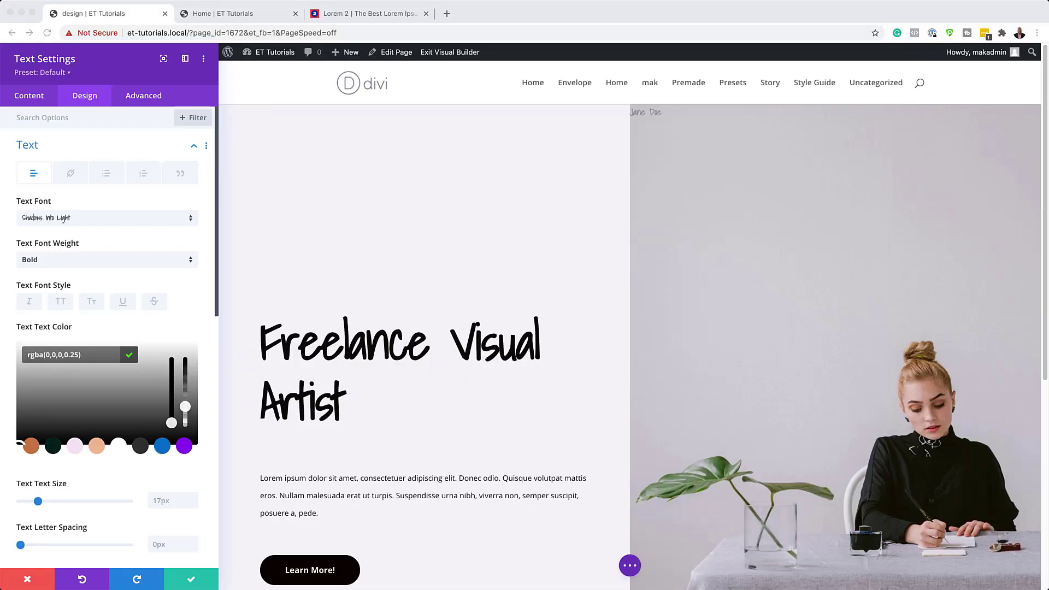
# Step: Set the name text's size to 9vw, letter spacing to -3px and line height to 1em, and center it
pyautogui.click(167, 509)
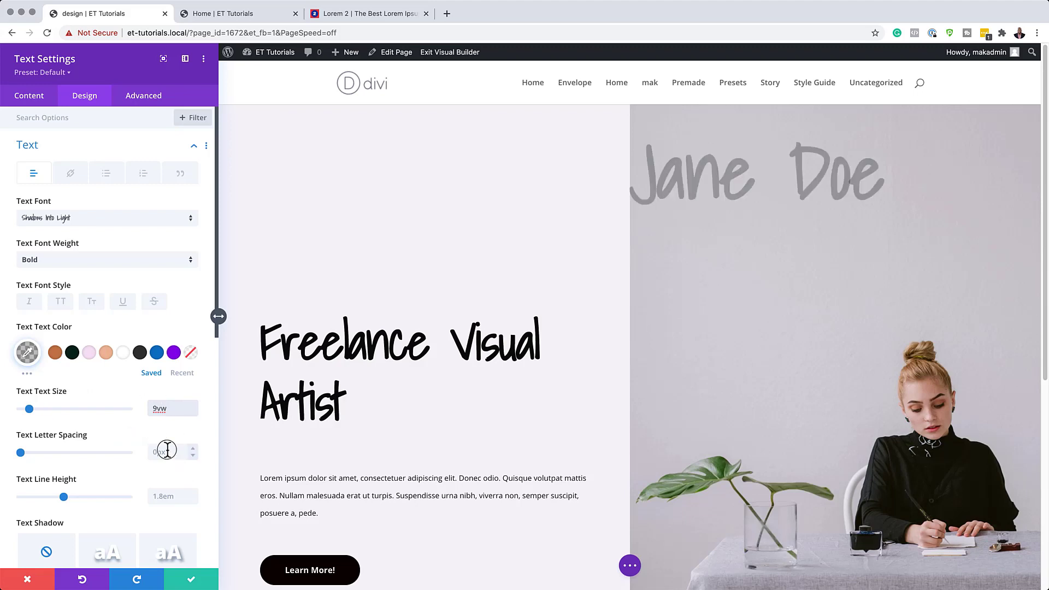
pyautogui.click(168, 452)
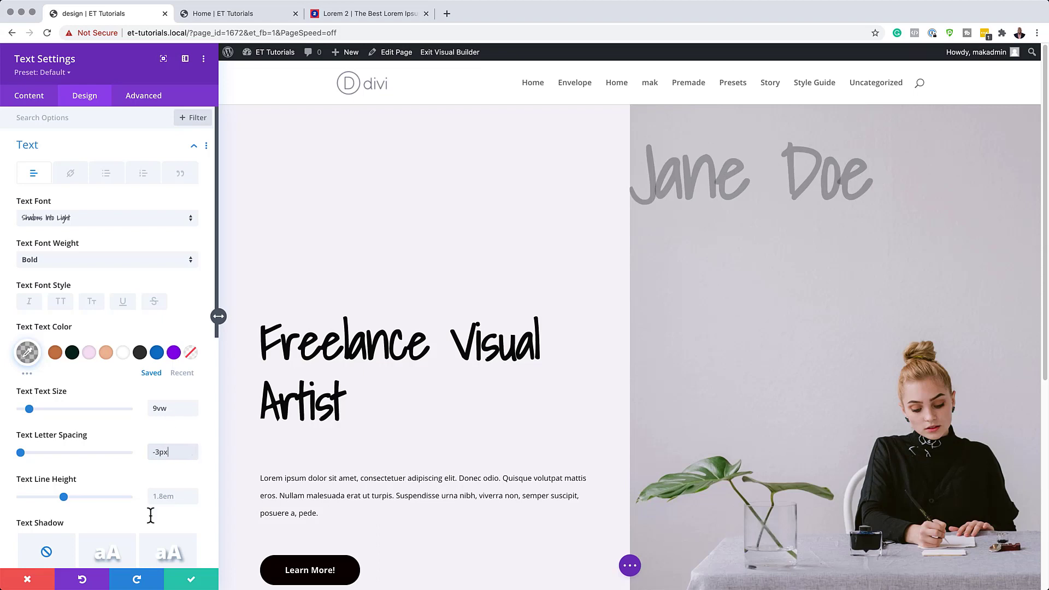
pyautogui.click(154, 496)
pyautogui.write('1em')
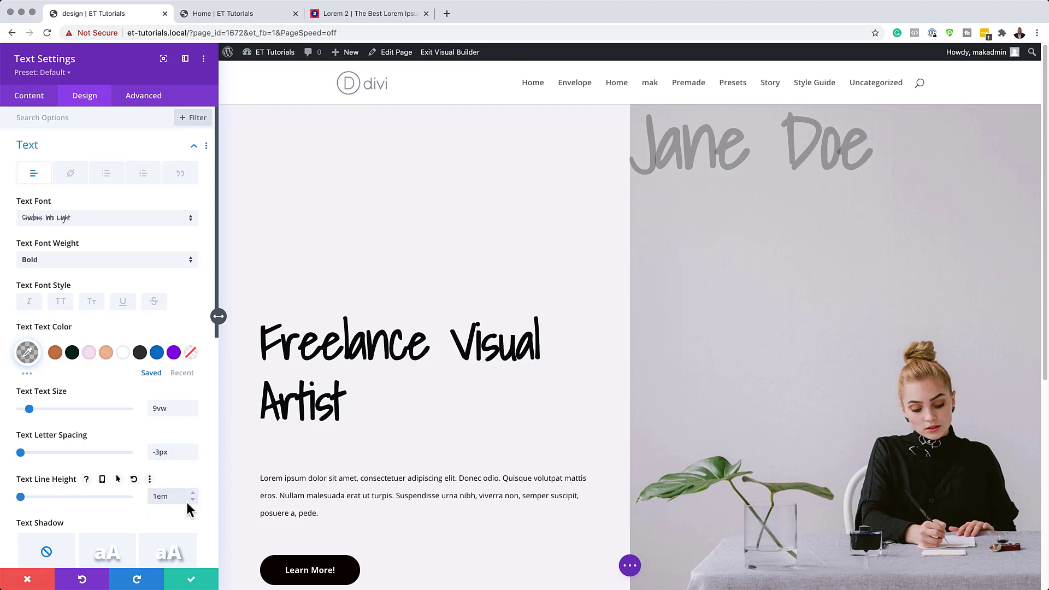
pyautogui.scroll(-5, 136, 419)
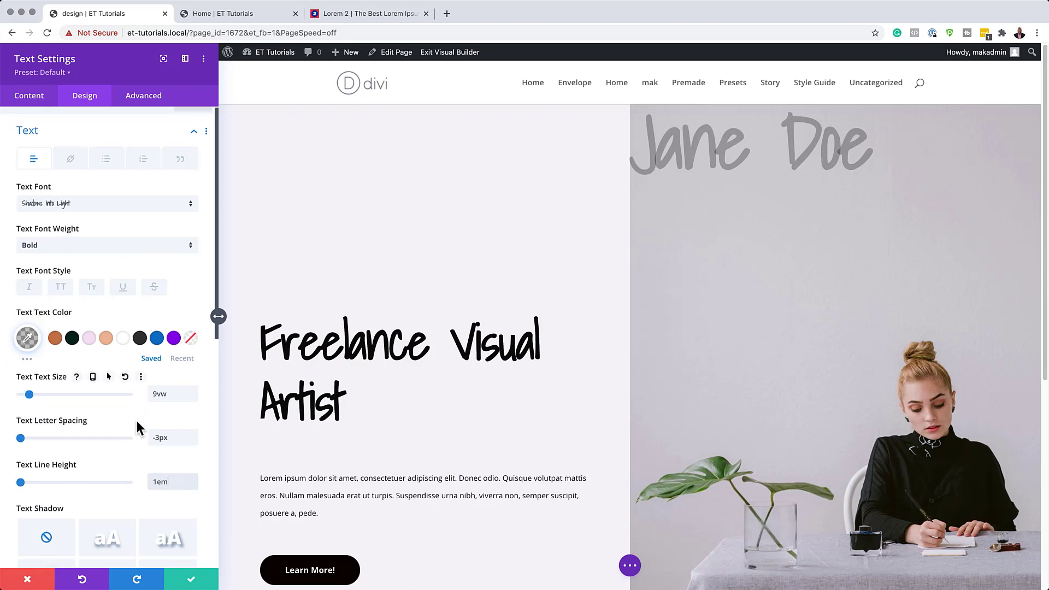
pyautogui.click(86, 481)
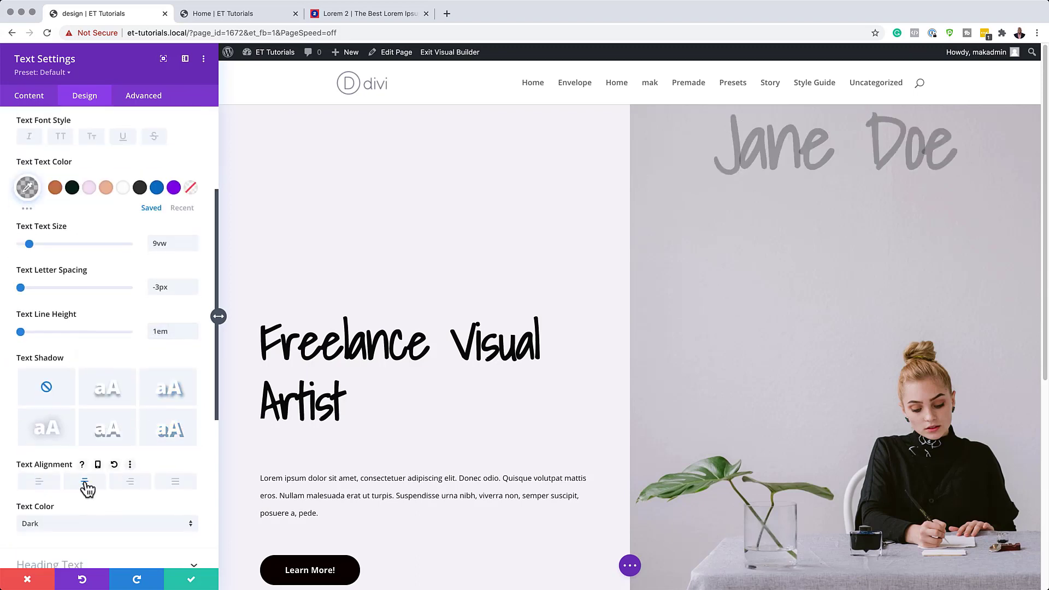
# Step: Set the name text's padding to 5vw top, 60vw bottom and 5vw left, and save its settings
pyautogui.scroll(-7, 132, 346)
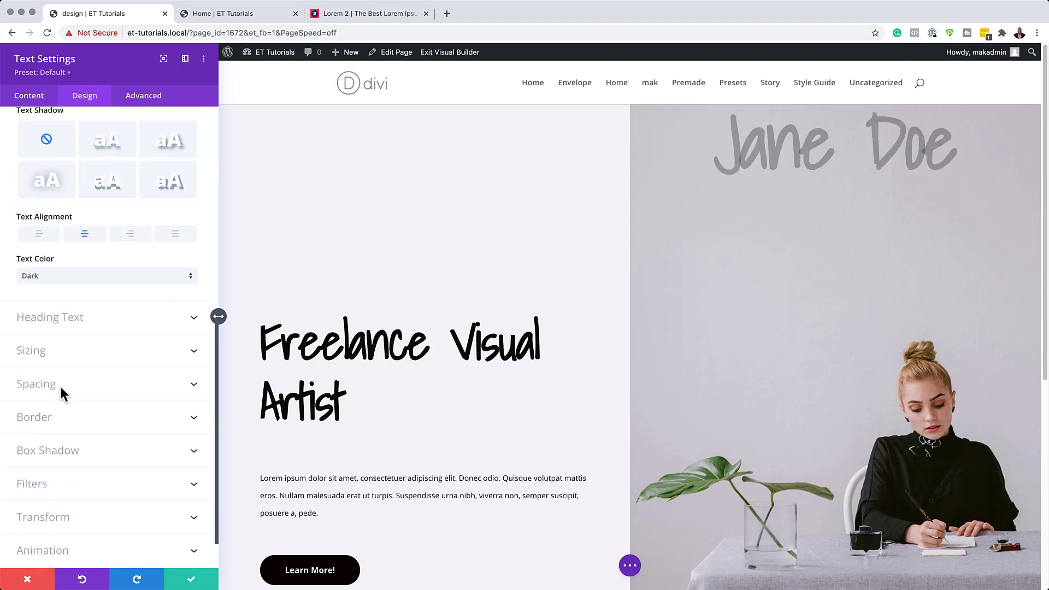
pyautogui.click(61, 388)
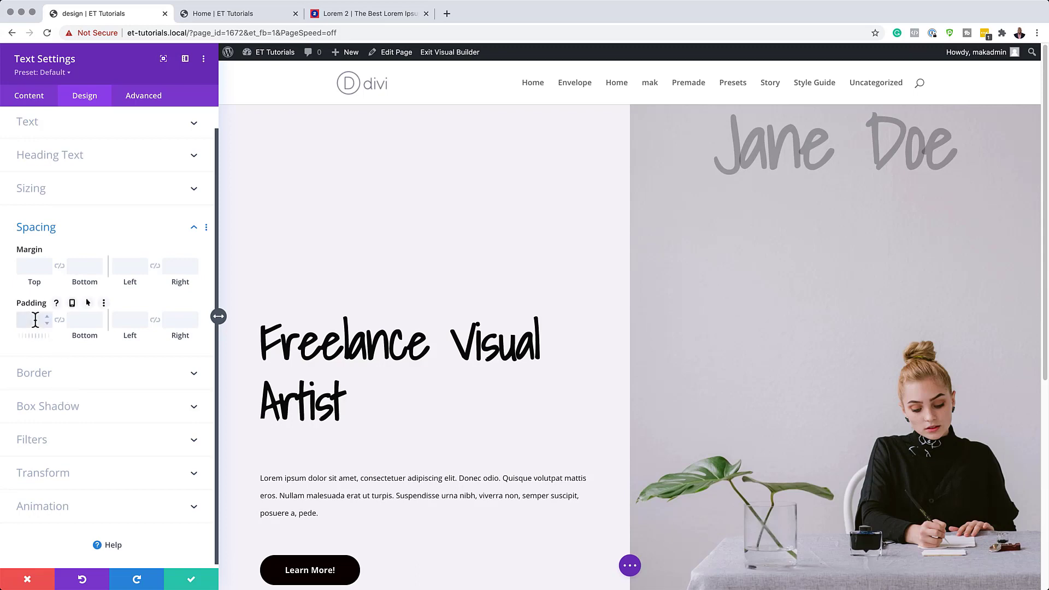
pyautogui.write('5vw')
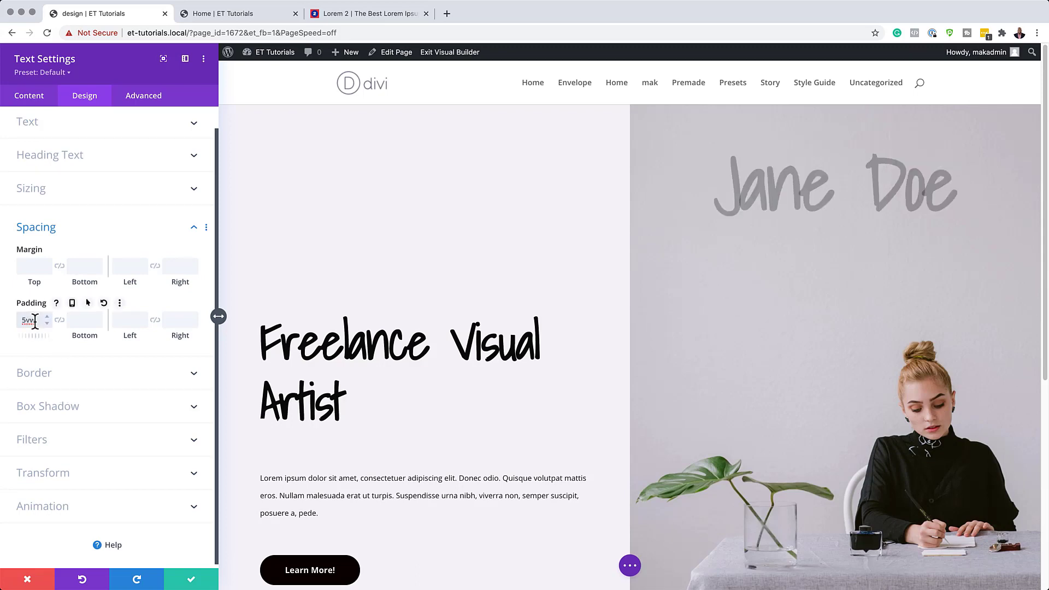
pyautogui.click(83, 321)
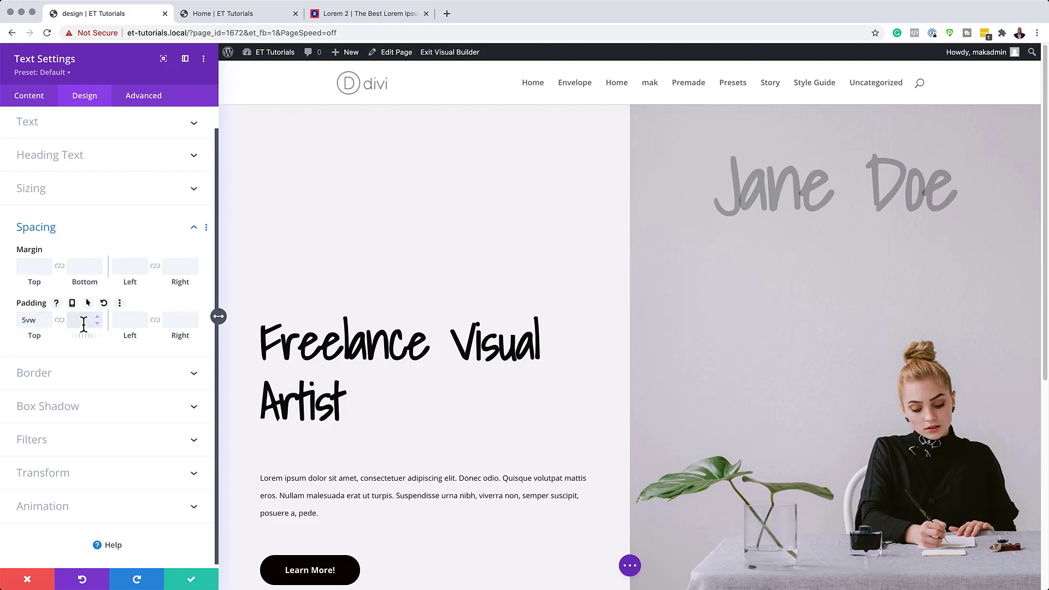
pyautogui.write('60vw')
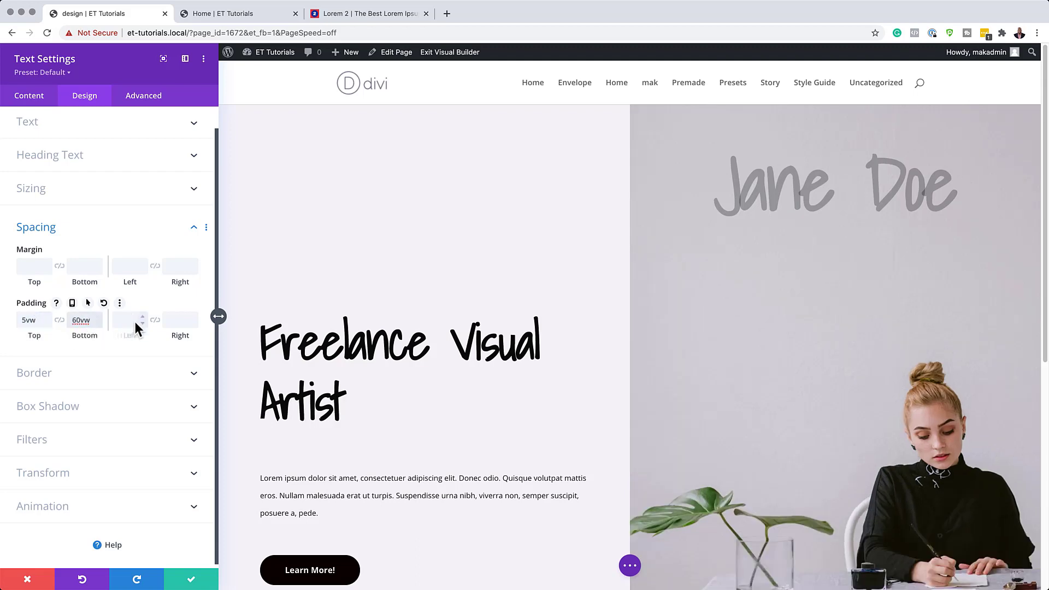
pyautogui.click(132, 322)
pyautogui.write('5vw')
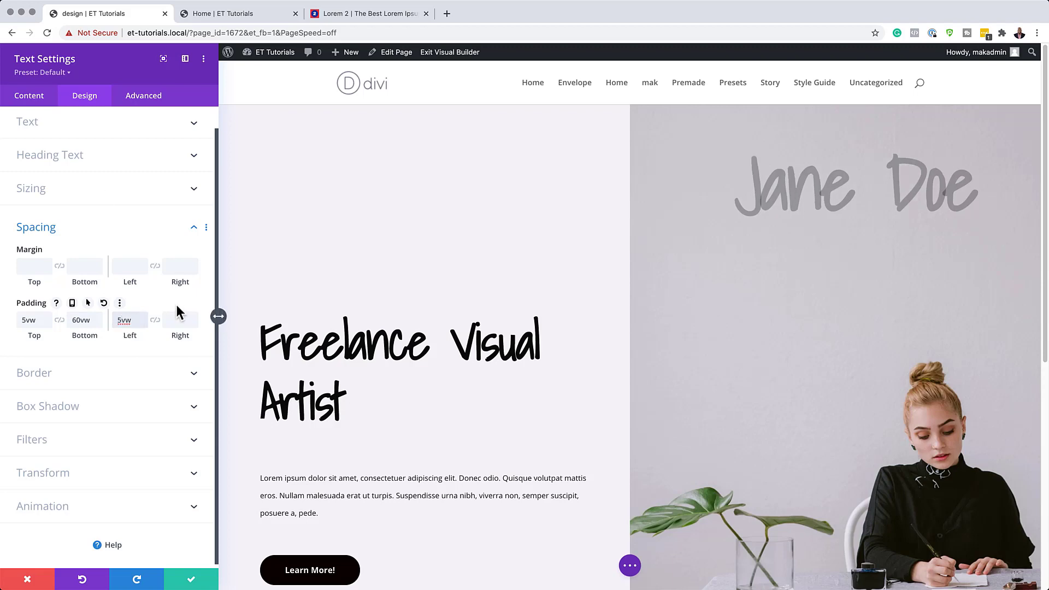
pyautogui.click(195, 579)
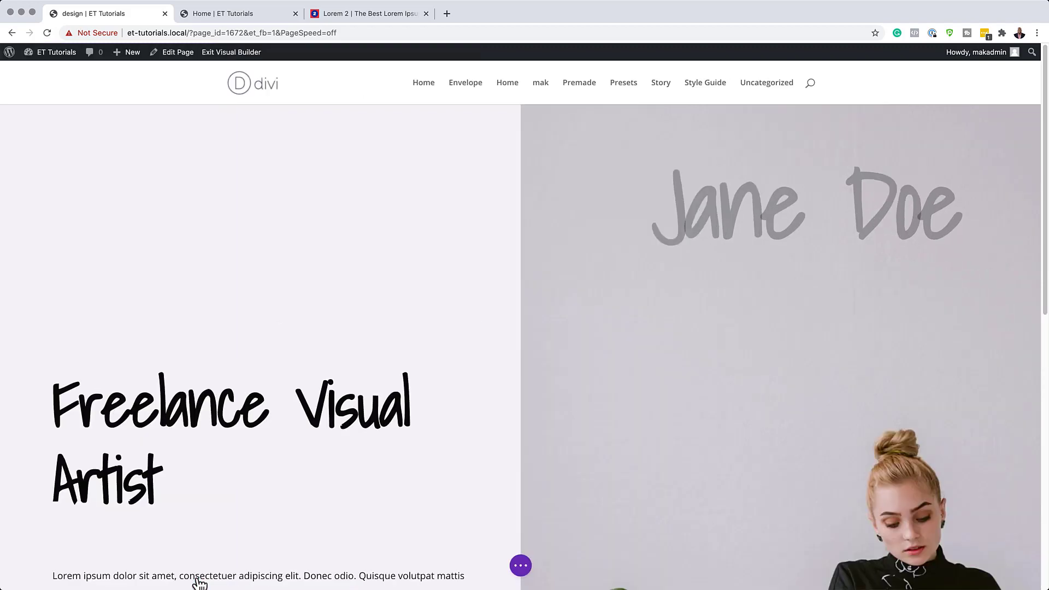
# Step: Open the settings of the hero section from the page's layer list
pyautogui.scroll(-10, 340, 430)
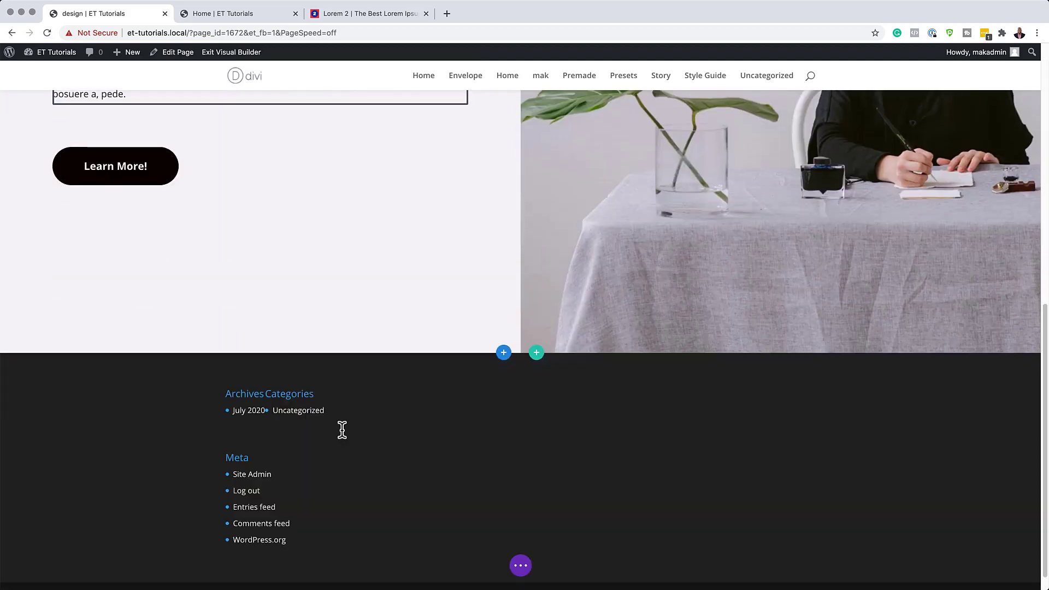
pyautogui.scroll(5, 342, 430)
pyautogui.scroll(5, 342, 429)
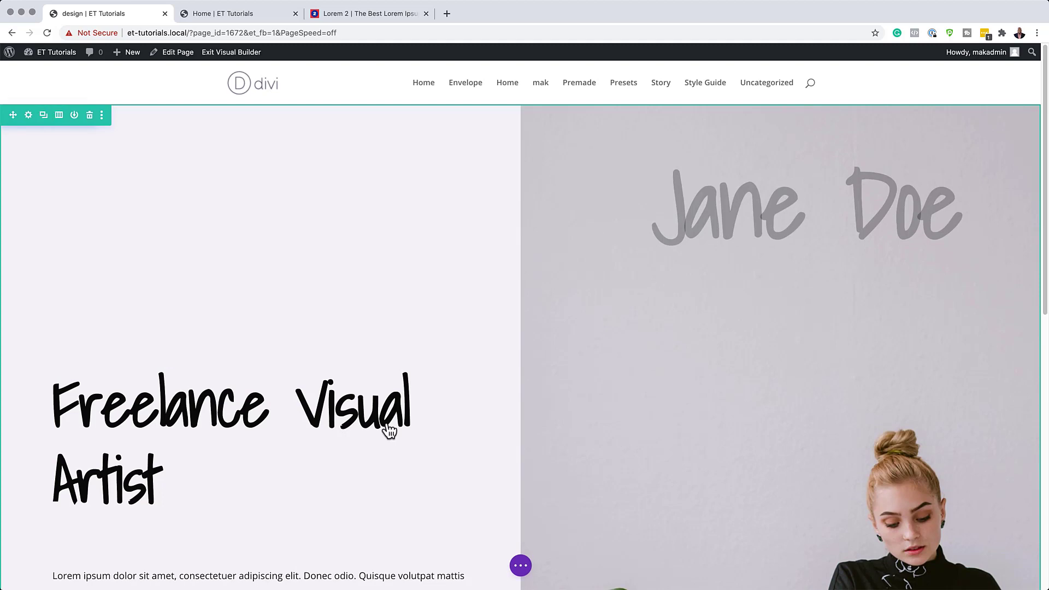
pyautogui.click(523, 568)
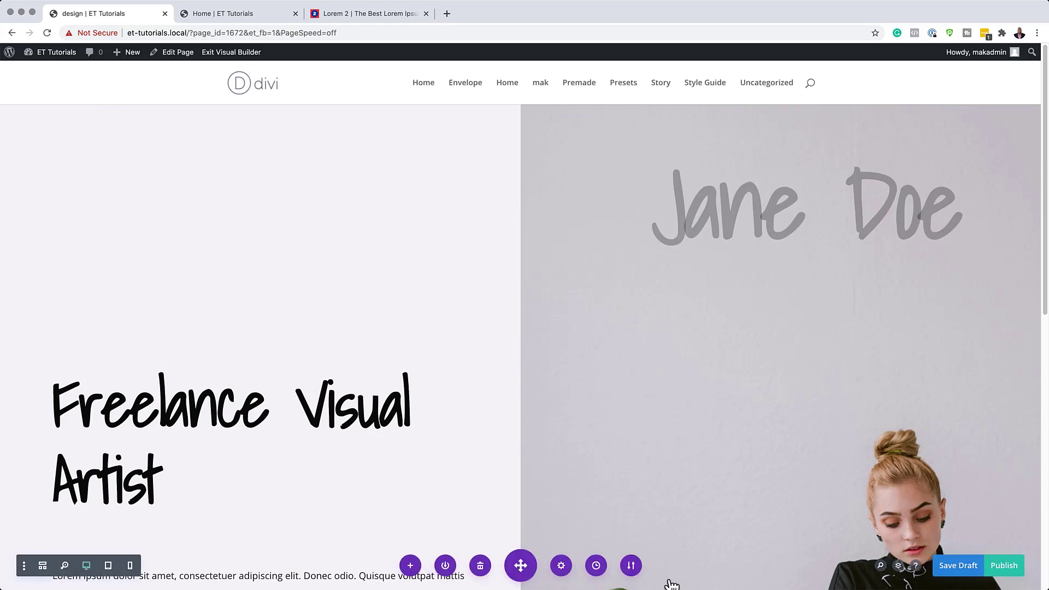
pyautogui.click(899, 568)
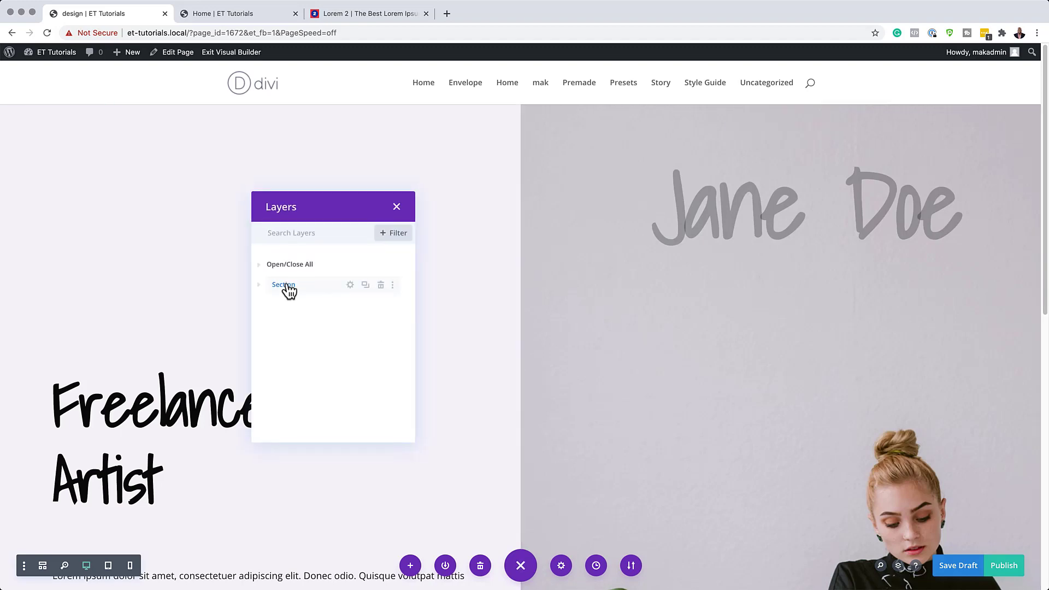
pyautogui.click(351, 285)
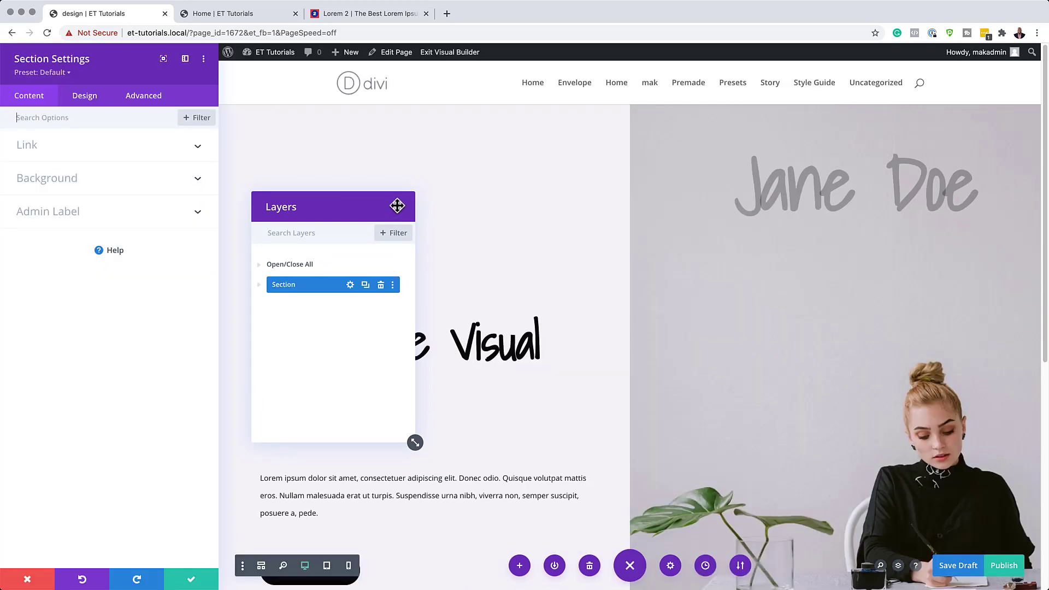
pyautogui.click(397, 207)
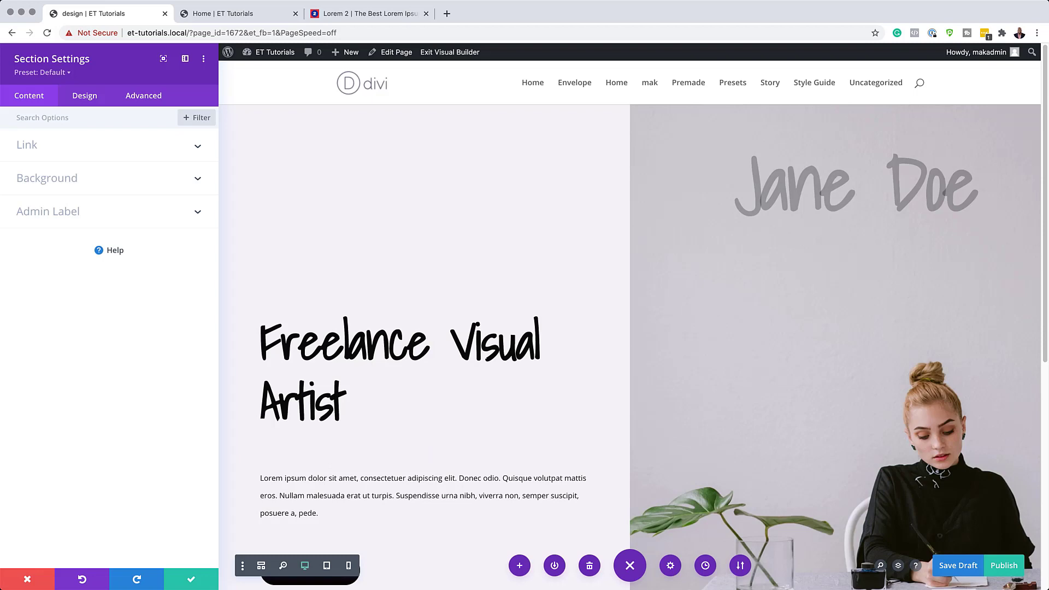
# Step: Enable the Scaling Up and Down scroll effect for the section
pyautogui.click(146, 97)
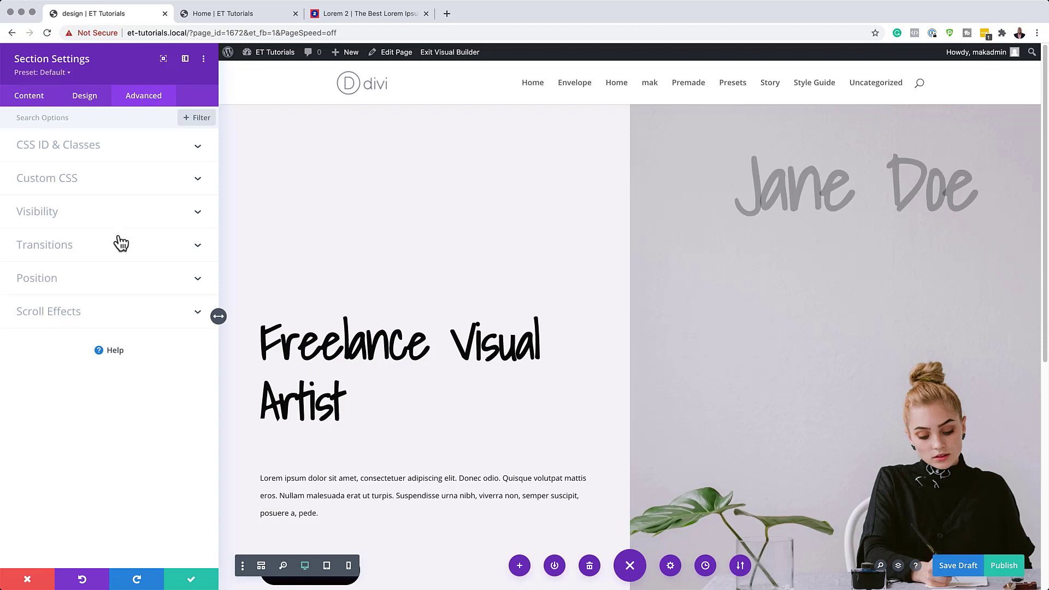
pyautogui.click(78, 316)
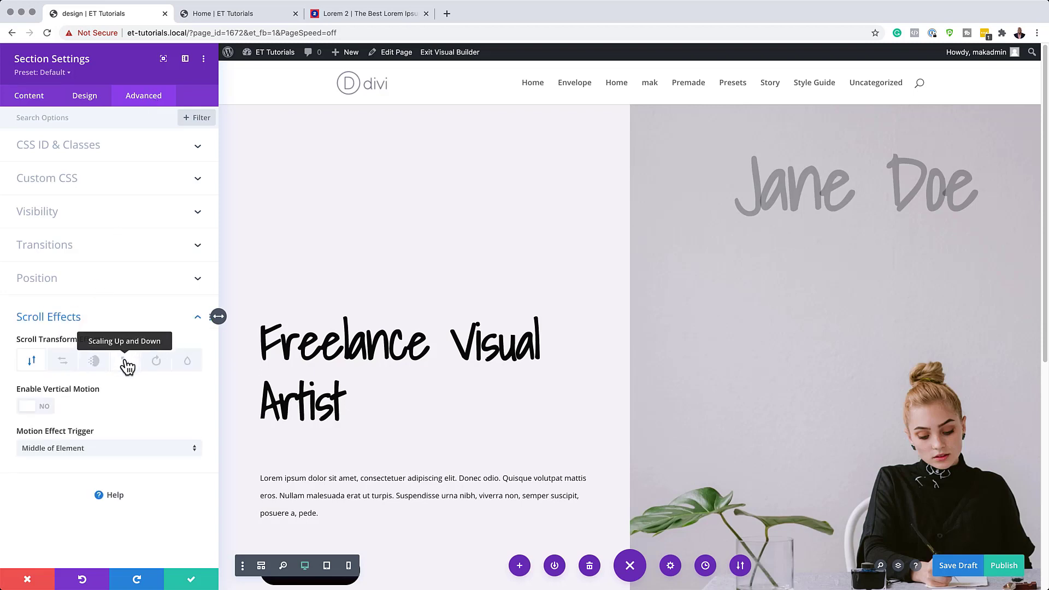
pyautogui.click(126, 362)
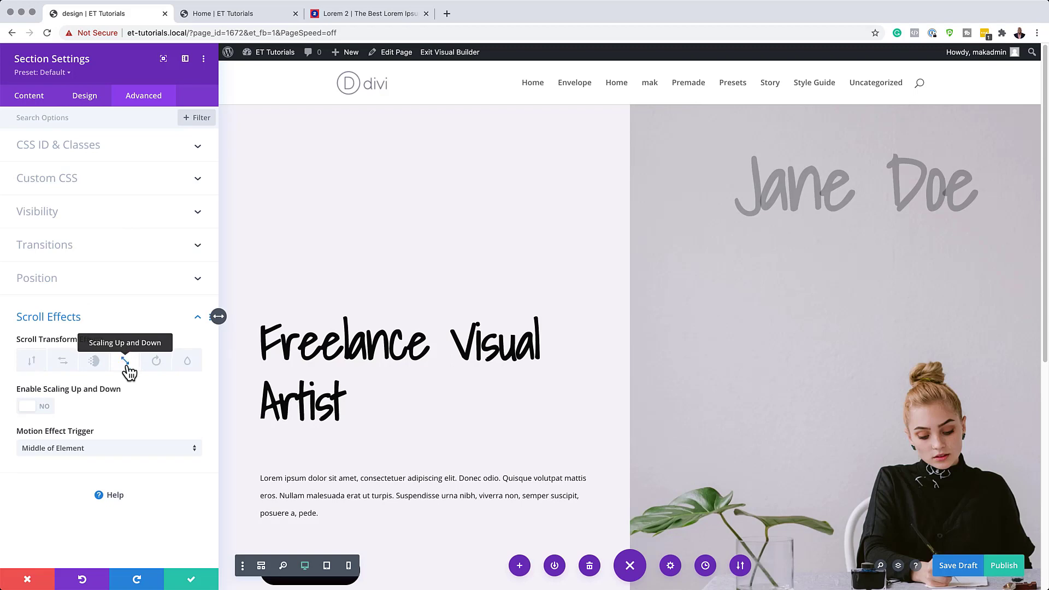
pyautogui.click(47, 410)
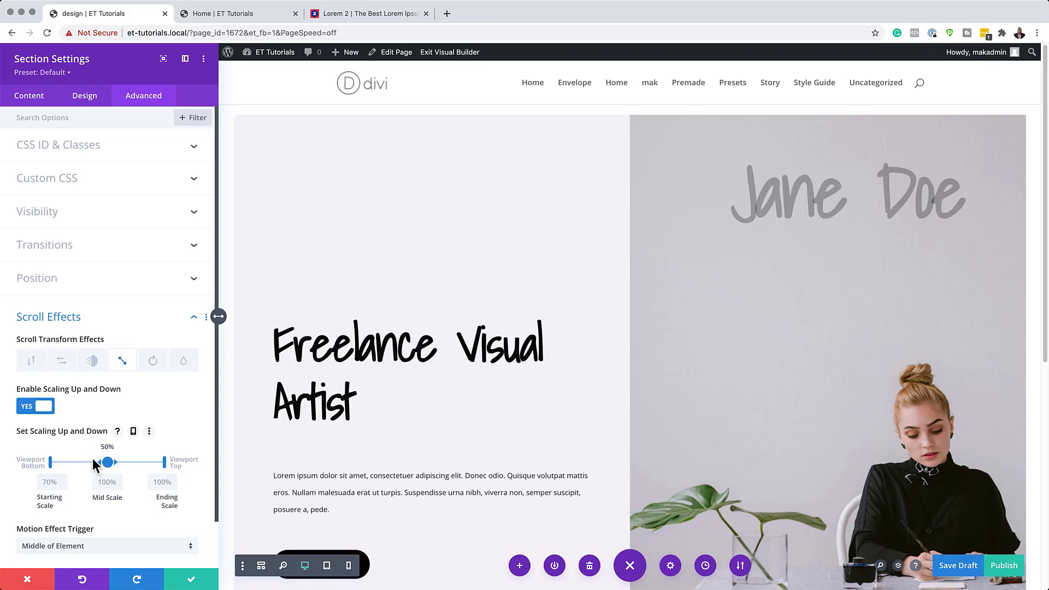
# Step: Set the section's scaling start point to 49% and mid point to 100%, with starting, mid and ending scales of 100%, 70% and 70%, and save
pyautogui.moveTo(107, 462); pyautogui.dragTo(172, 462)
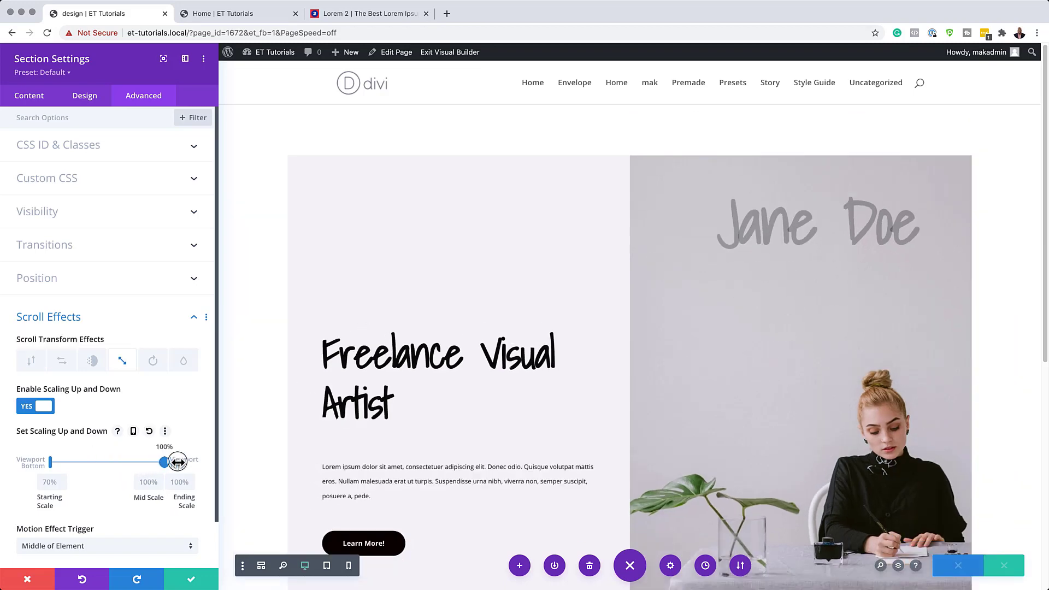
pyautogui.moveTo(50, 464); pyautogui.dragTo(106, 461)
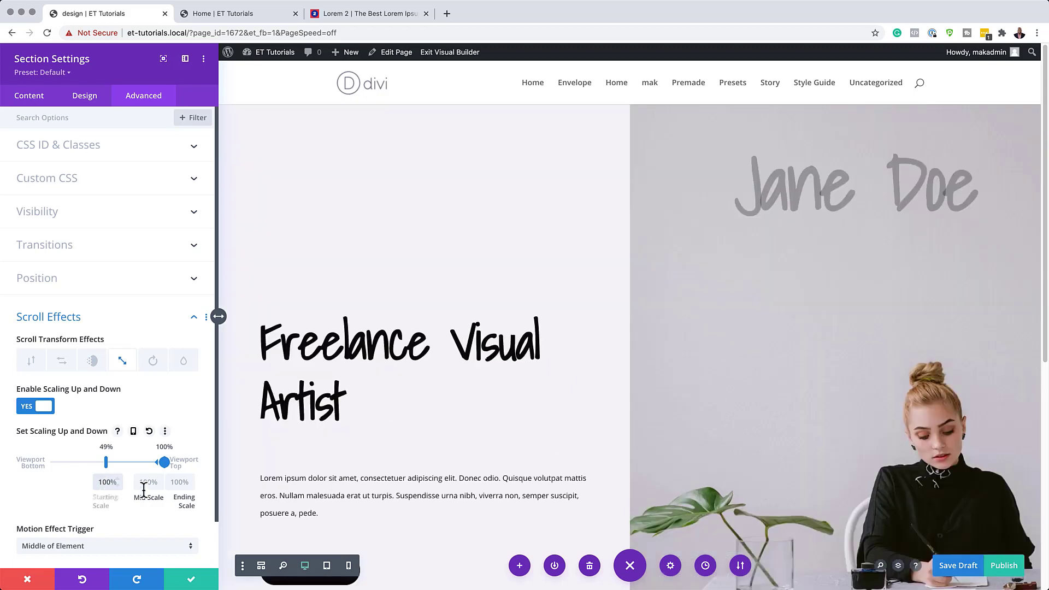
pyautogui.click(146, 484)
pyautogui.click(145, 483)
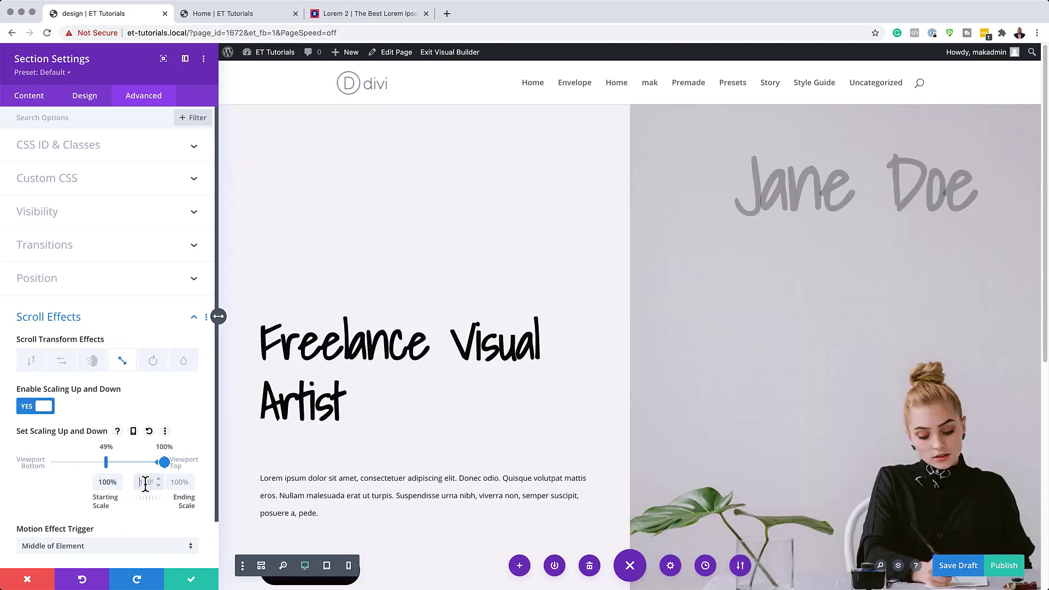
pyautogui.write('70')
pyautogui.click(177, 481)
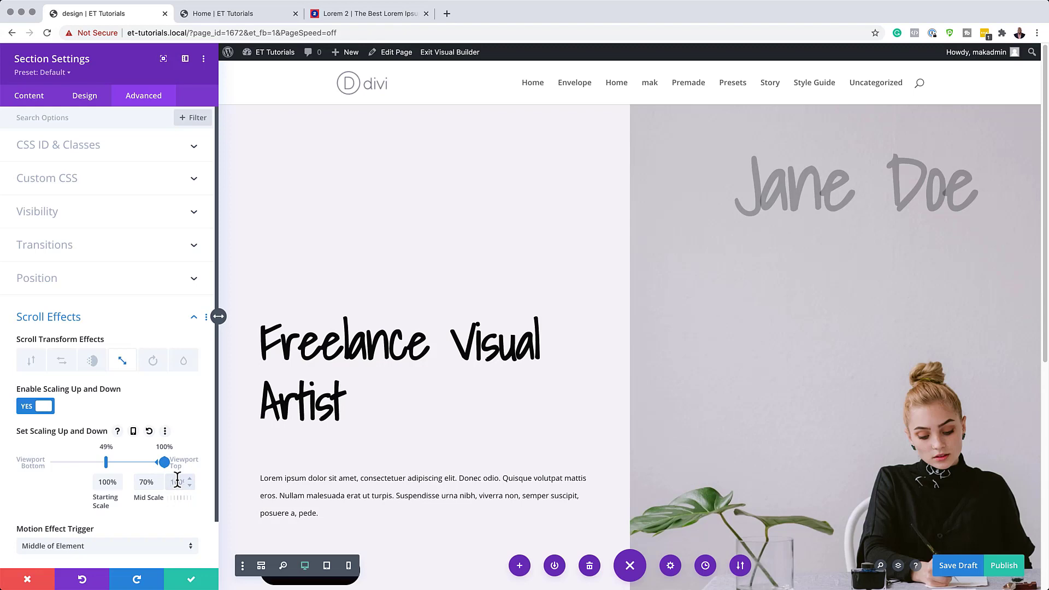
pyautogui.write('70')
pyautogui.click(188, 410)
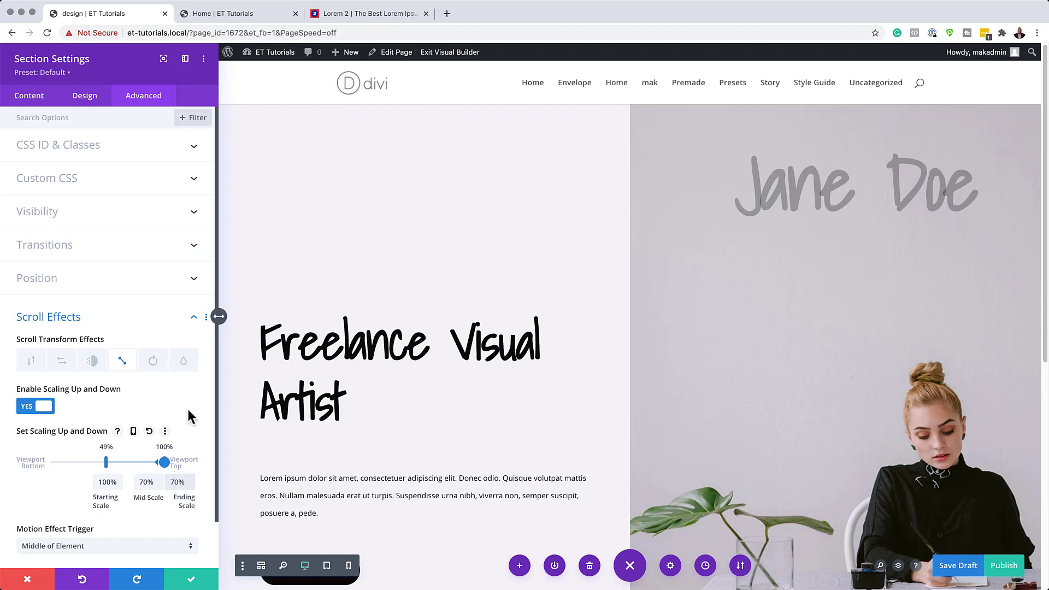
pyautogui.click(195, 583)
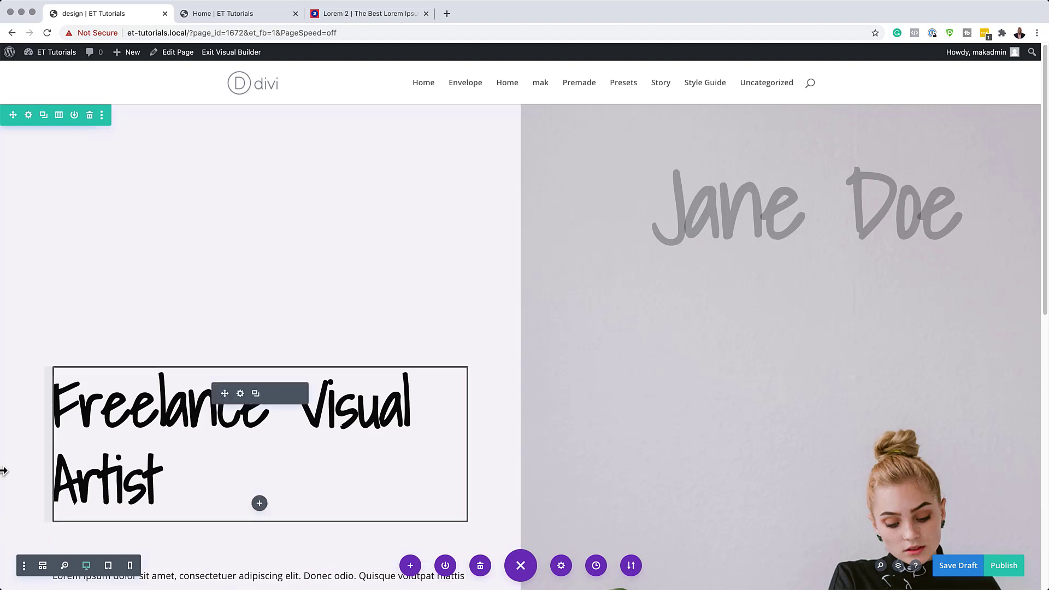
# Step: Enable the Horizontal Motion scroll effect for the row's first column
pyautogui.click(28, 115)
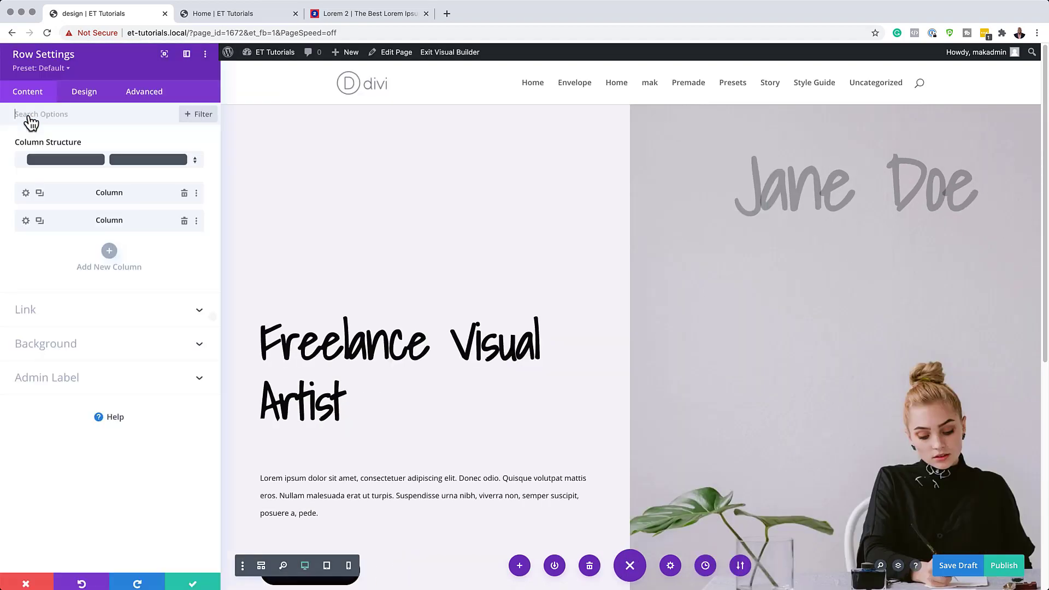
pyautogui.click(27, 195)
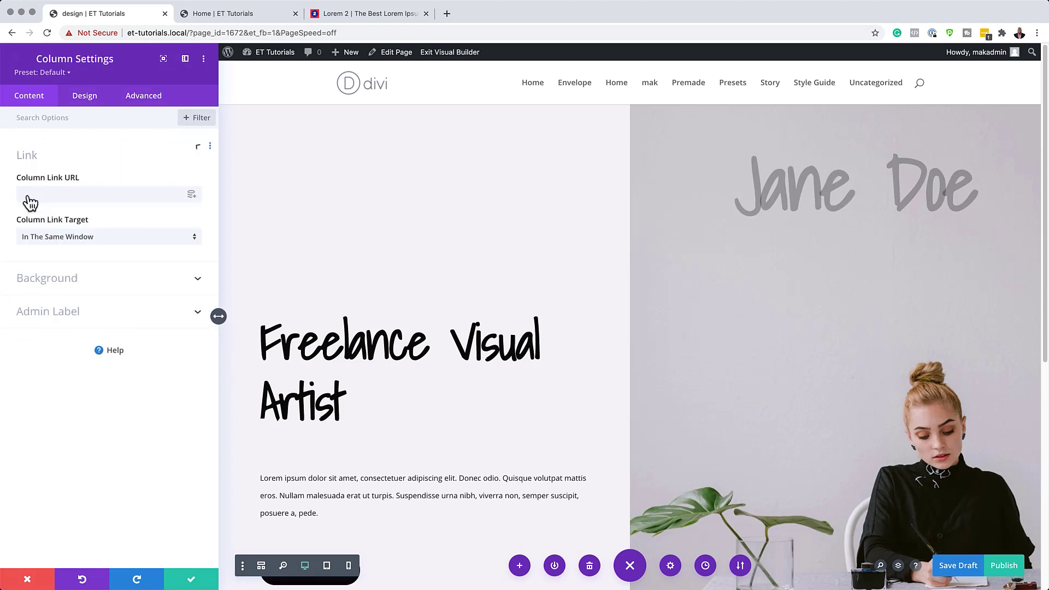
pyautogui.click(148, 98)
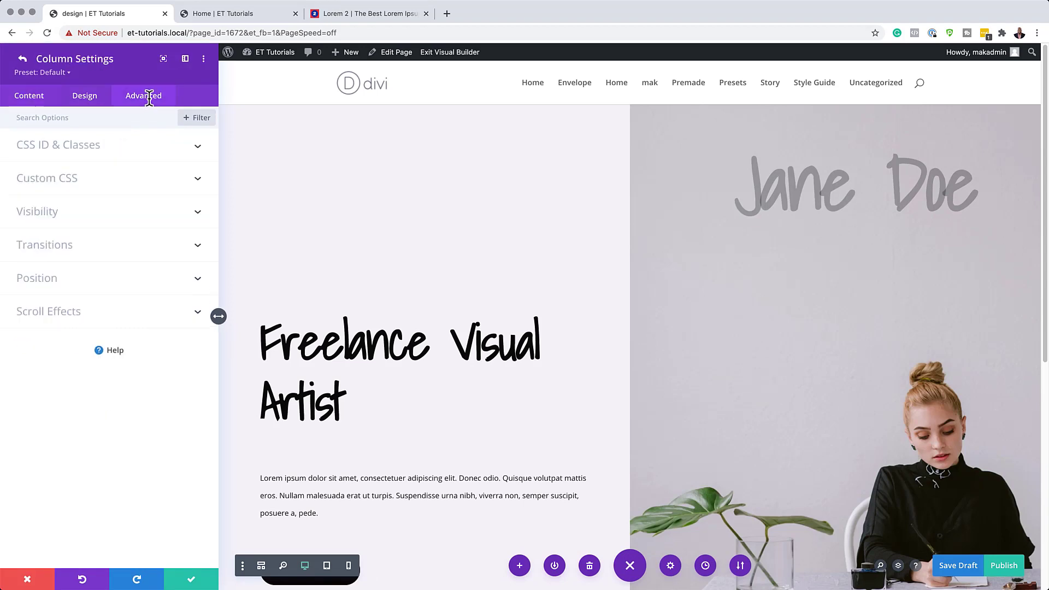
pyautogui.click(68, 316)
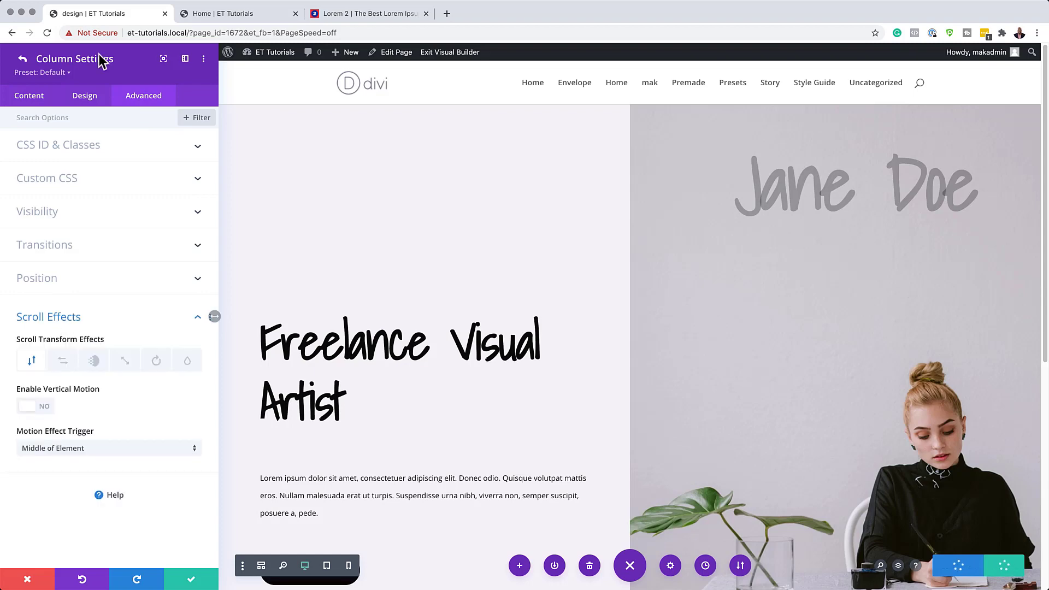
pyautogui.click(64, 363)
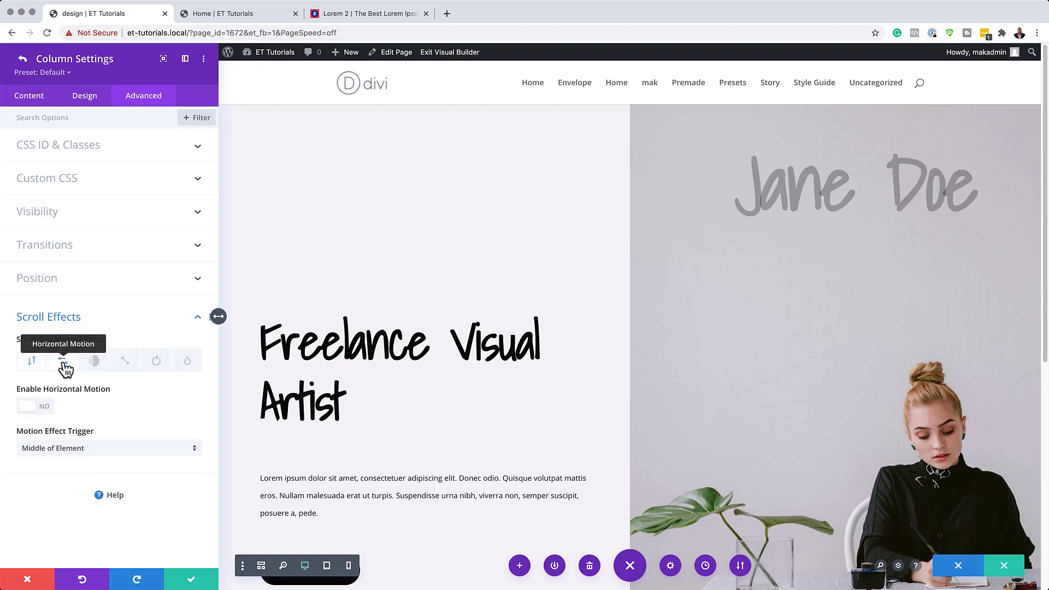
pyautogui.click(43, 408)
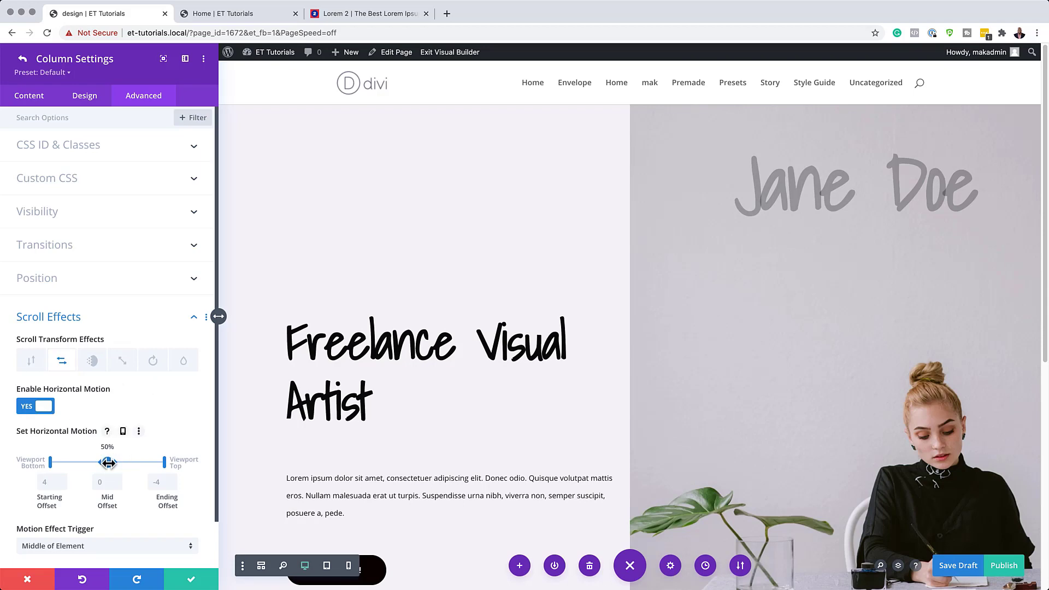
# Step: Set the first column's horizontal motion mid point to 65%, starting offset to 0 and ending offset to 6, and save the row
pyautogui.moveTo(109, 463); pyautogui.dragTo(125, 462)
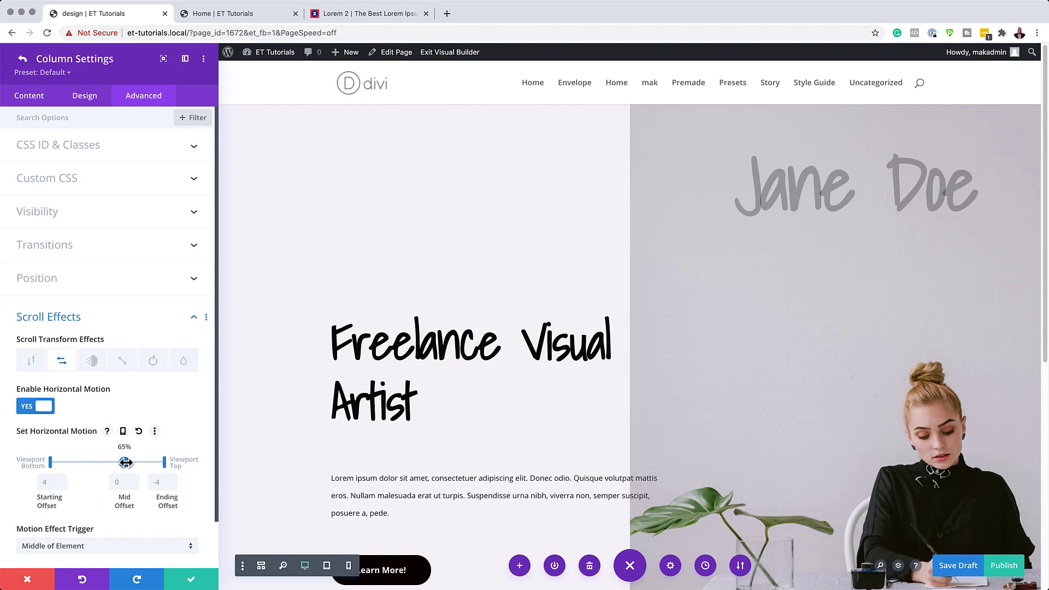
pyautogui.click(46, 483)
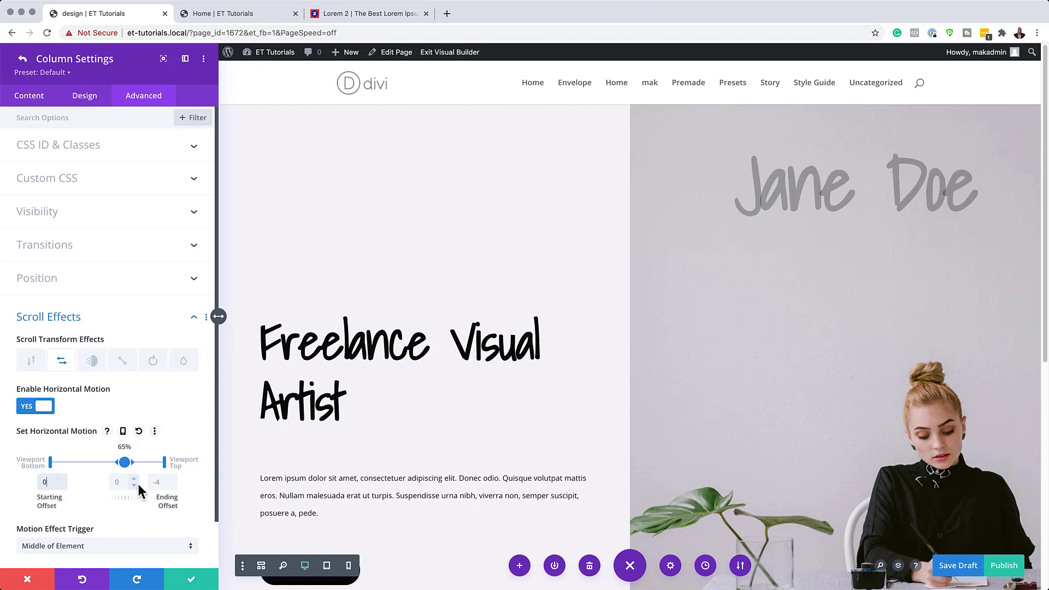
pyautogui.click(159, 484)
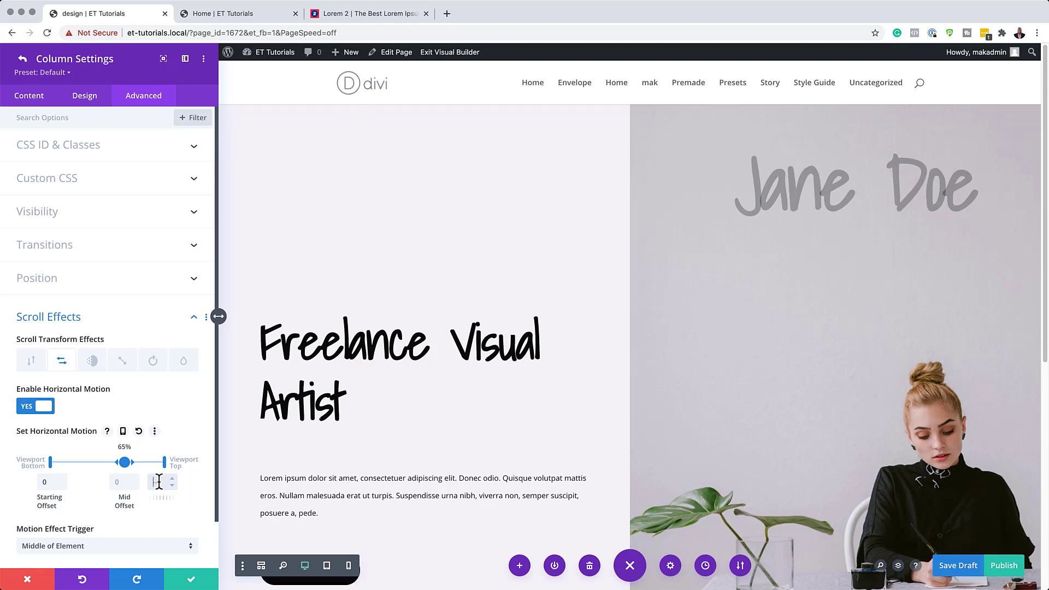
pyautogui.write('6')
pyautogui.click(194, 580)
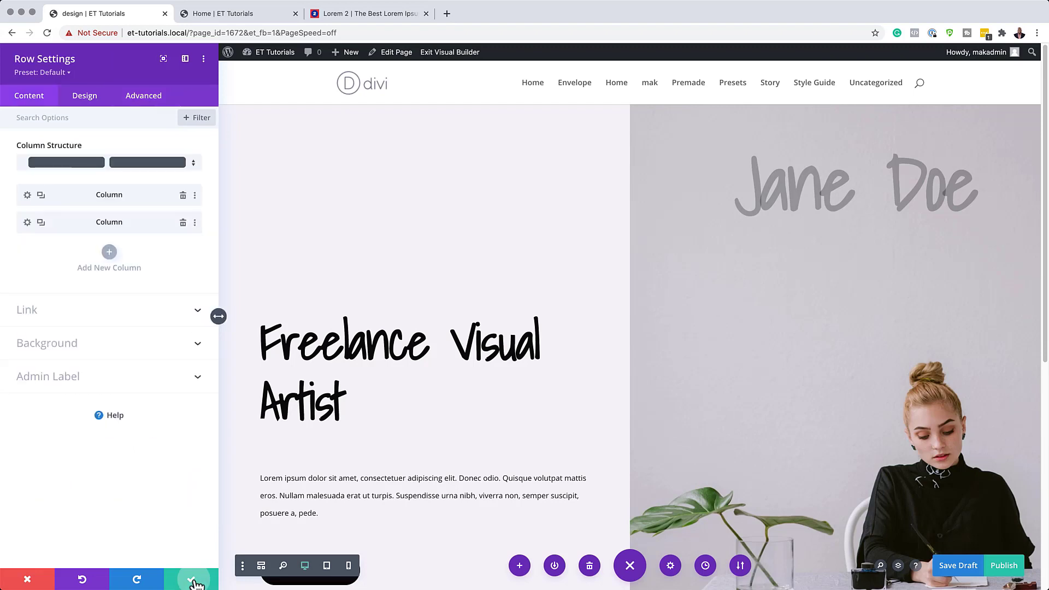
pyautogui.click(195, 581)
# Step: Enable Scaling Up and Down for the row's second column, with a starting scale of 10% and a mid scale of 90%
pyautogui.click(24, 116)
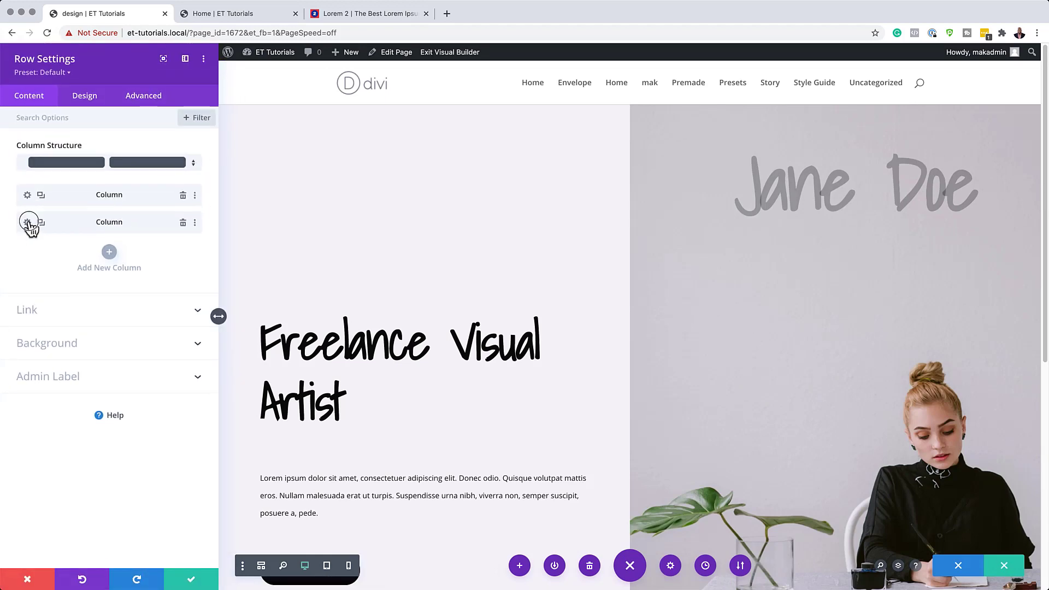
pyautogui.click(27, 223)
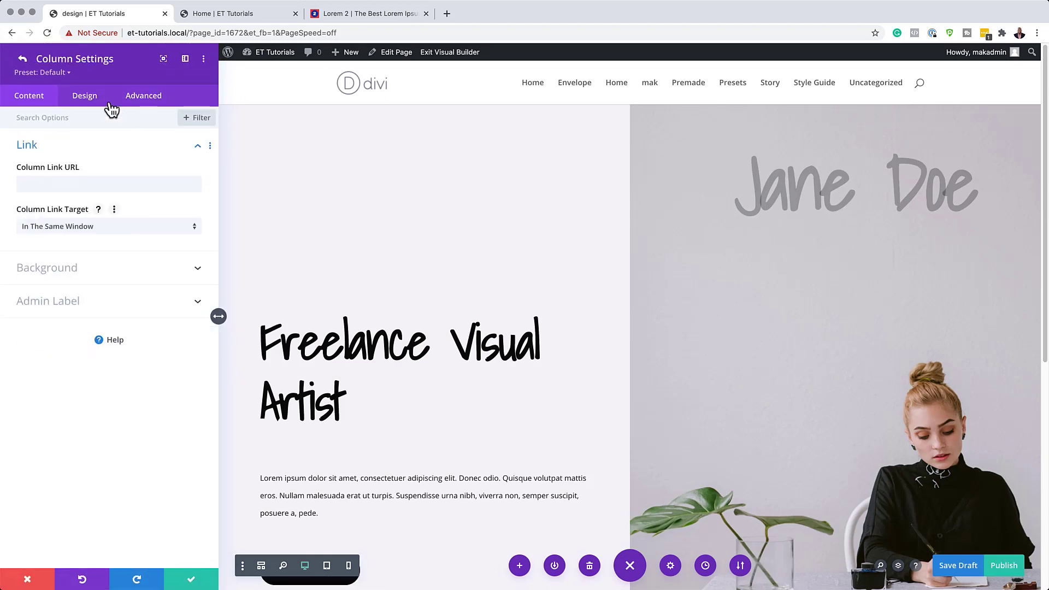
pyautogui.click(143, 96)
pyautogui.click(71, 314)
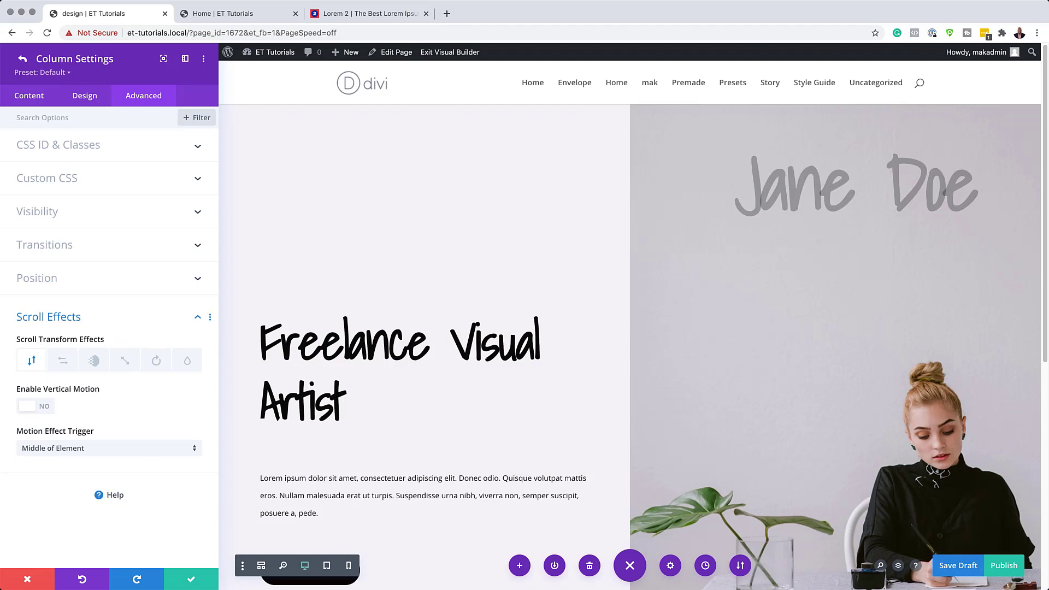
pyautogui.click(127, 364)
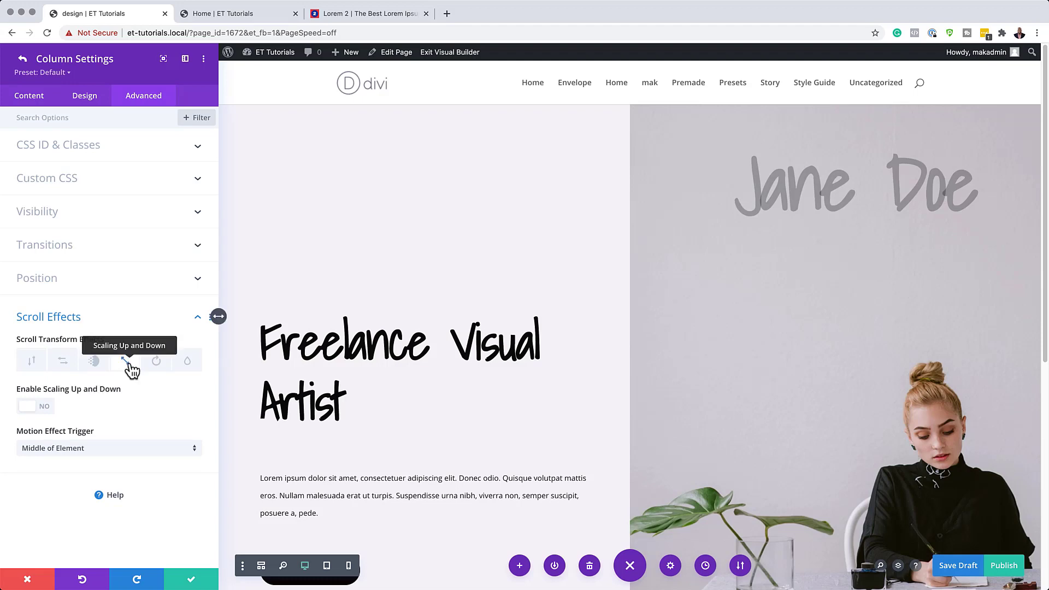
pyautogui.click(44, 409)
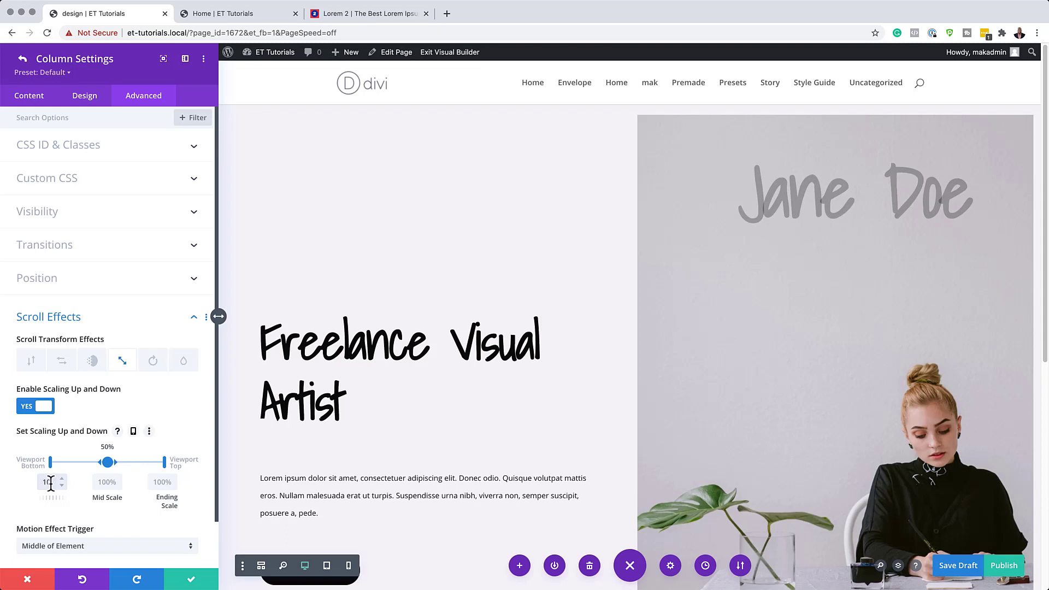
pyautogui.click(104, 483)
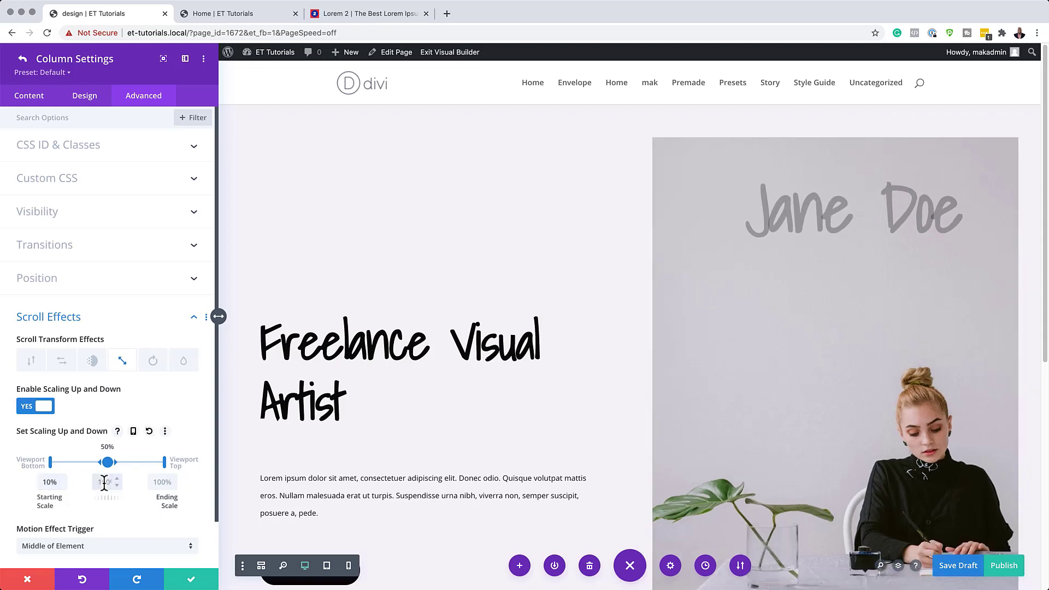
pyautogui.write('90%')
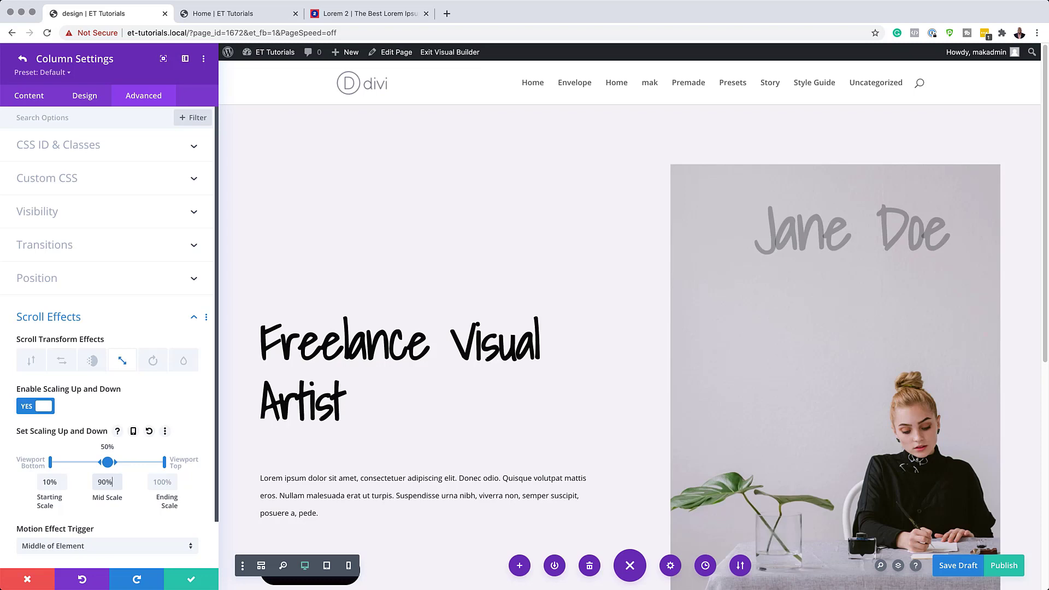
# Step: Enable Horizontal Motion for the second column with starting offset 0 and ending offset -6, placing the mid and end points at 53%
pyautogui.click(64, 361)
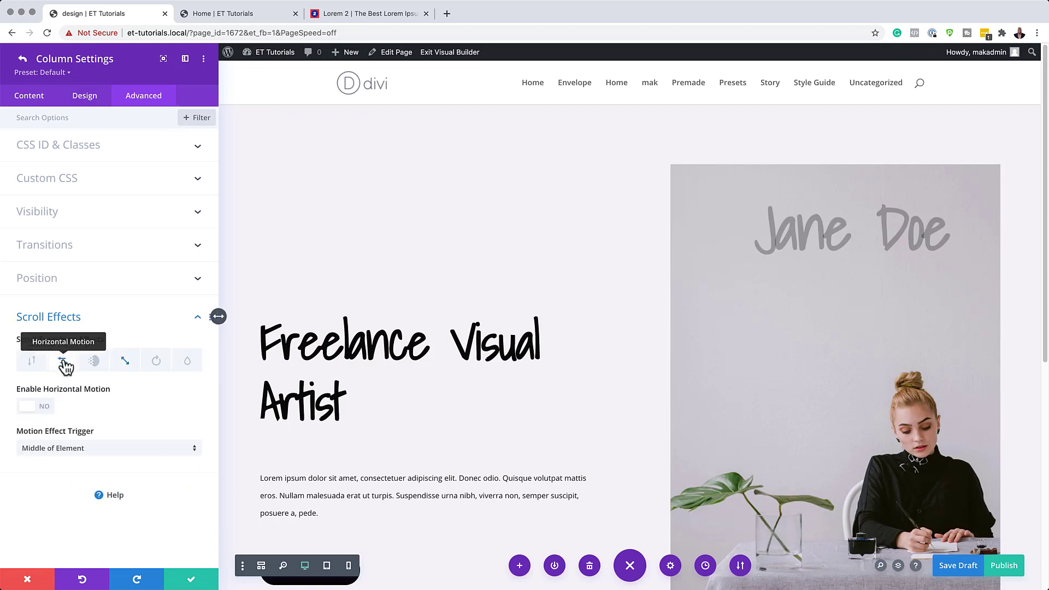
pyautogui.click(47, 407)
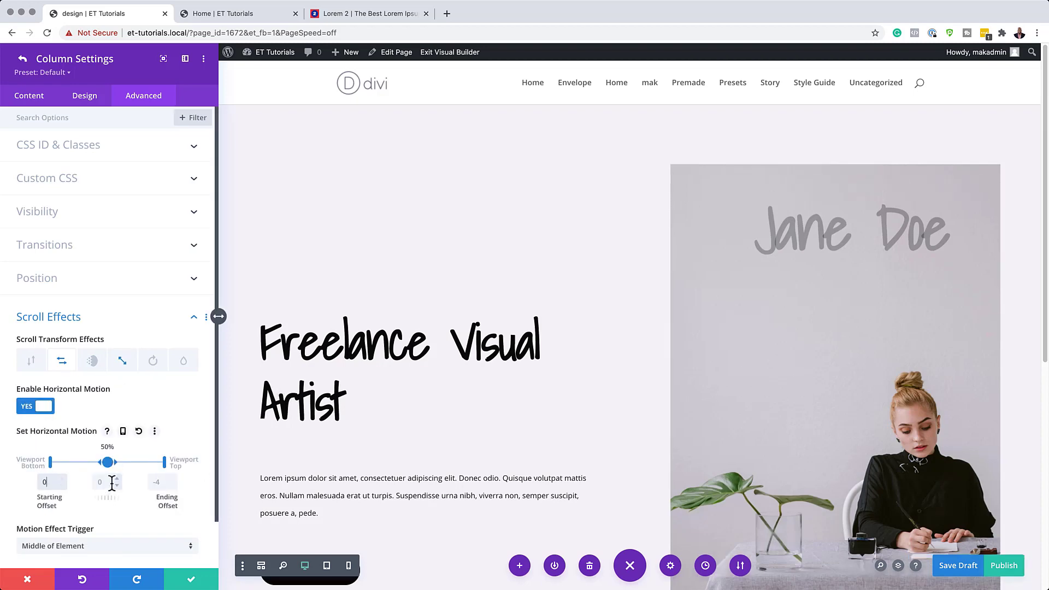
pyautogui.click(161, 482)
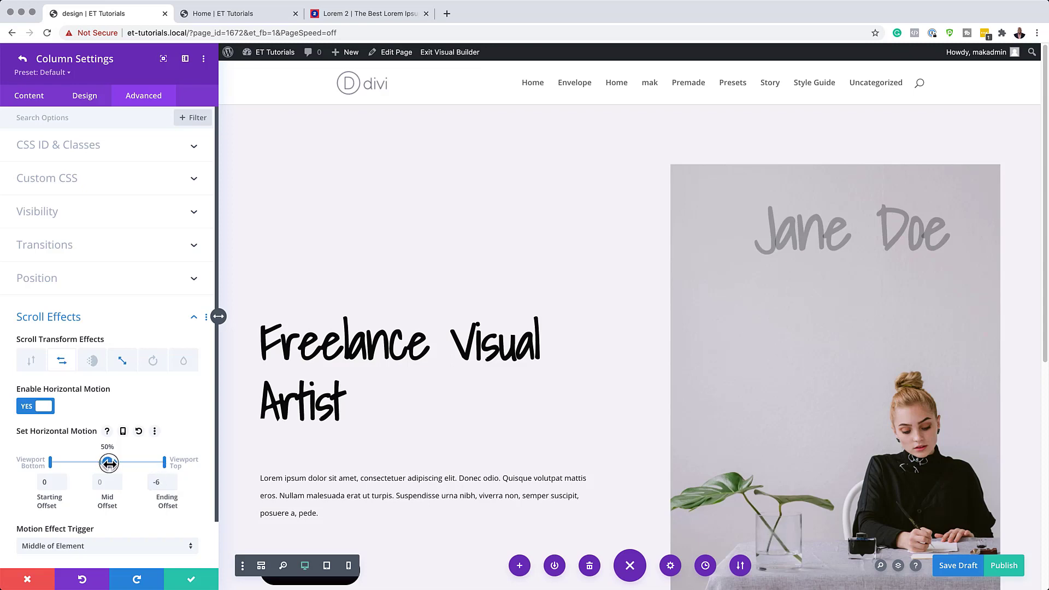
pyautogui.moveTo(109, 464); pyautogui.dragTo(111, 463)
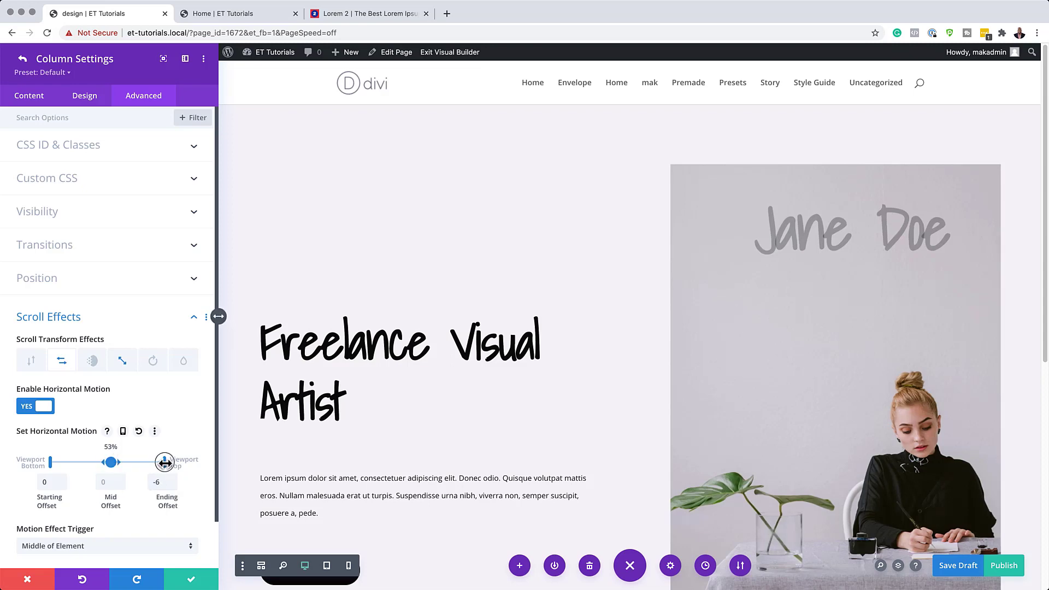
pyautogui.moveTo(164, 463); pyautogui.dragTo(111, 462)
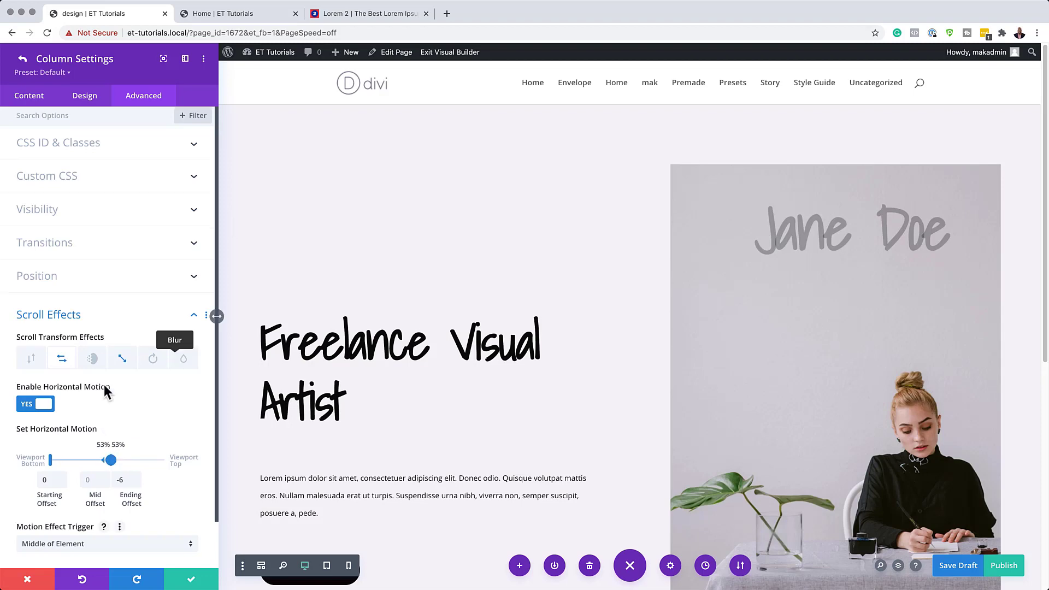
# Step: Enable Fading In and Out for the second column with 100% starting, 0% mid and 0% ending opacity, moving the start and mid points to 47%
pyautogui.click(94, 363)
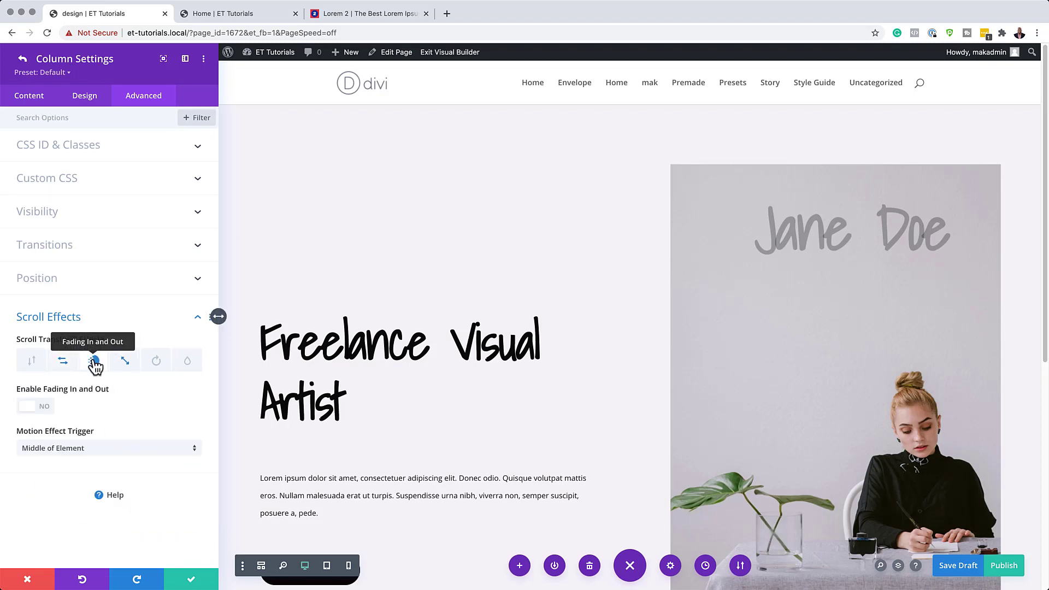
pyautogui.click(42, 407)
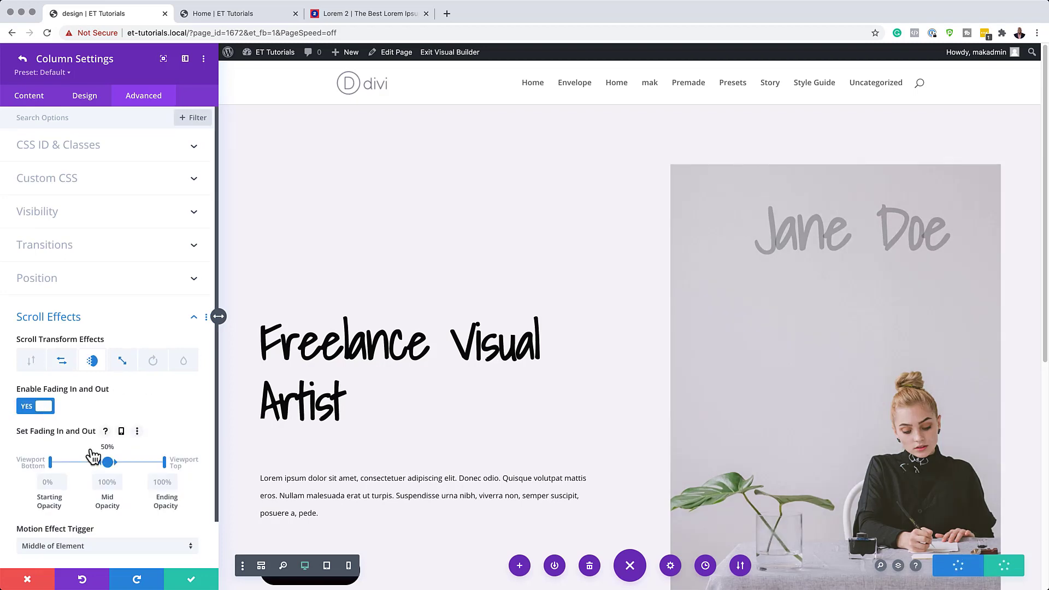
pyautogui.scroll(-1, 93, 458)
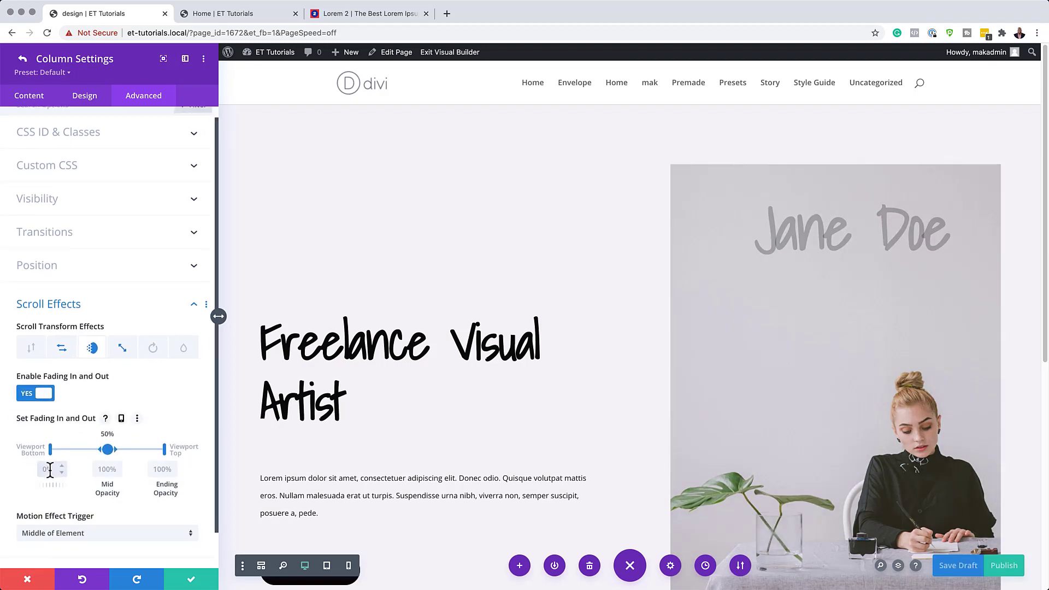
pyautogui.write('100')
pyautogui.click(108, 470)
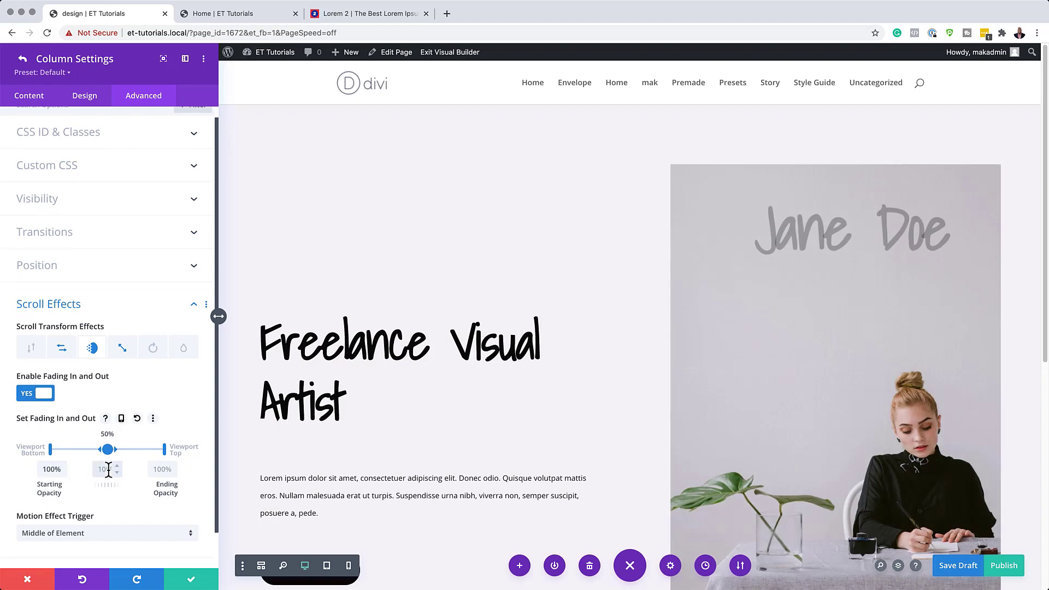
pyautogui.click(160, 469)
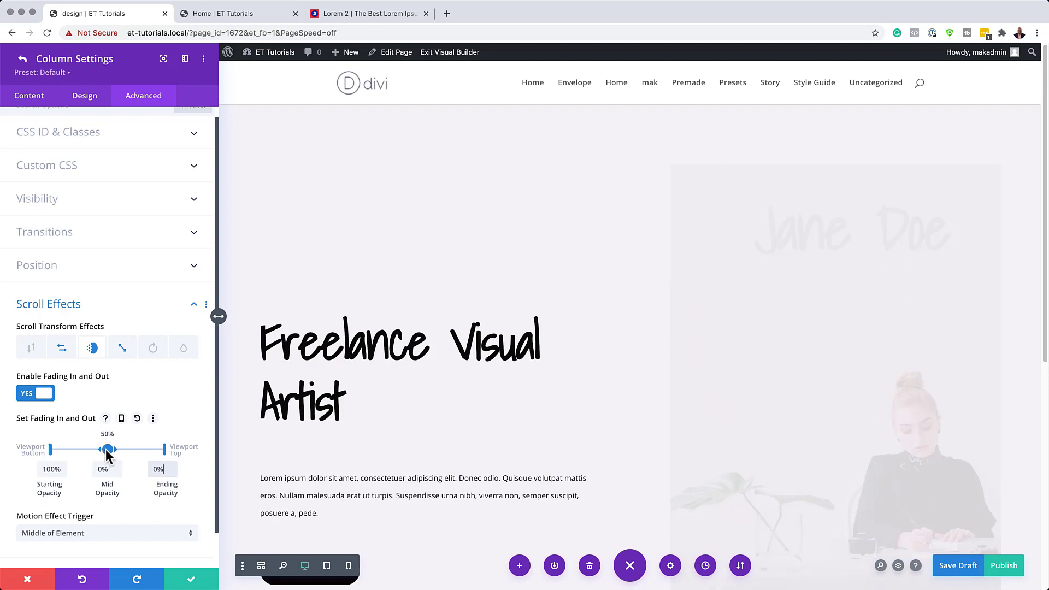
pyautogui.moveTo(106, 450); pyautogui.dragTo(103, 450)
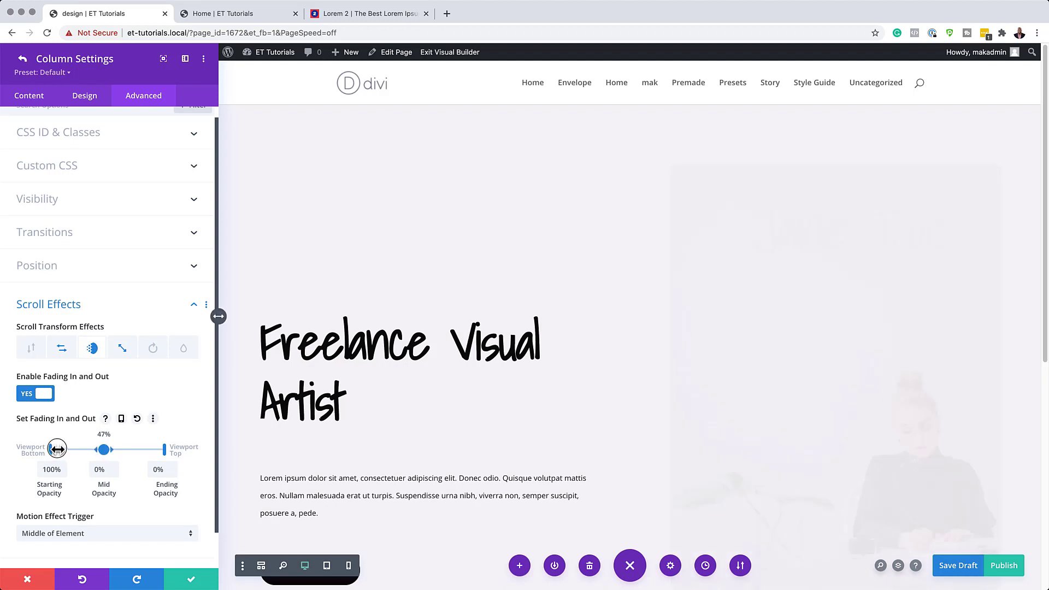
pyautogui.moveTo(57, 450); pyautogui.dragTo(105, 445)
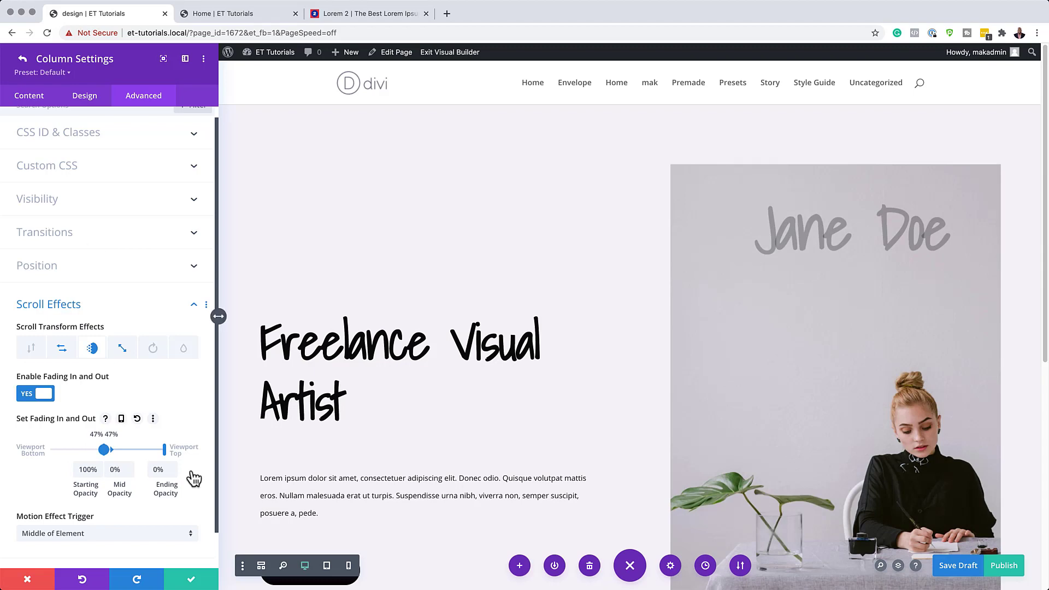
# Step: Save the second column's scroll effect settings and the row settings
pyautogui.click(191, 582)
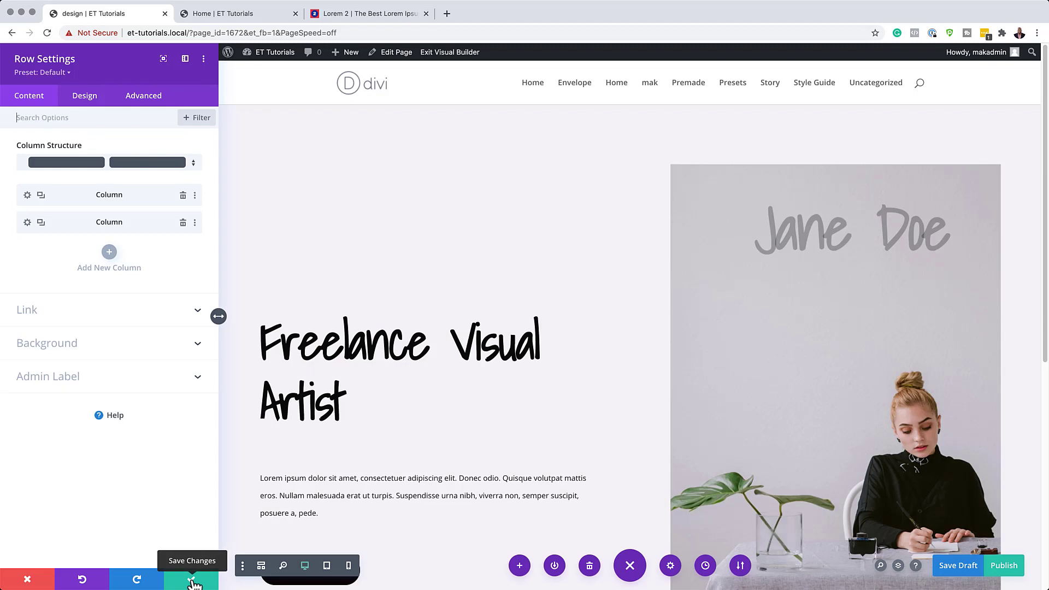
pyautogui.click(191, 580)
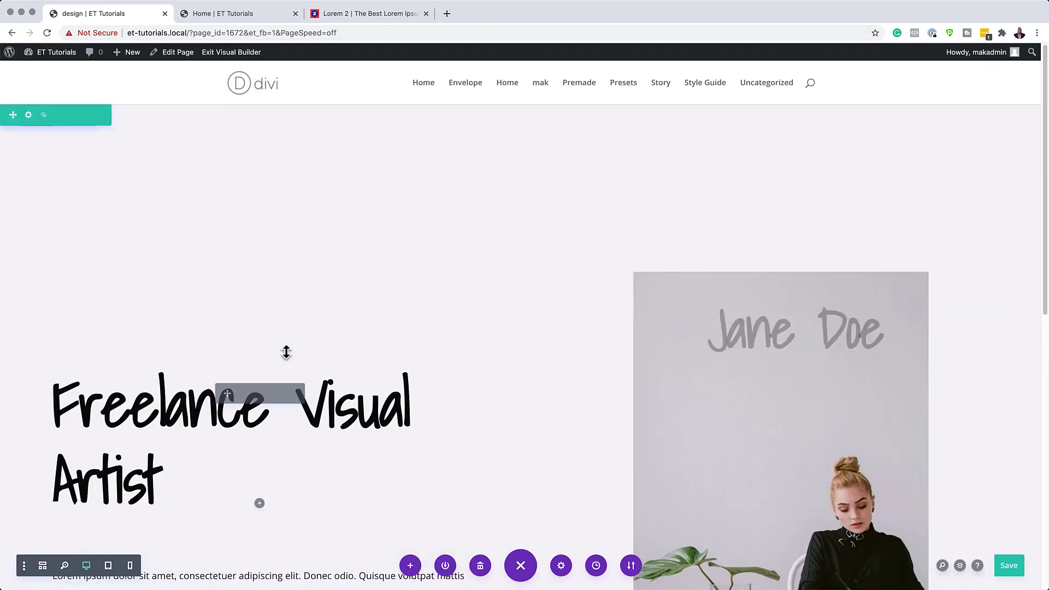
# Step: Switch to the finished Home page and examine how its hero section and columns scale, move and fade while scrolling in both directions
pyautogui.hotkey('ctrl', 'Tab')
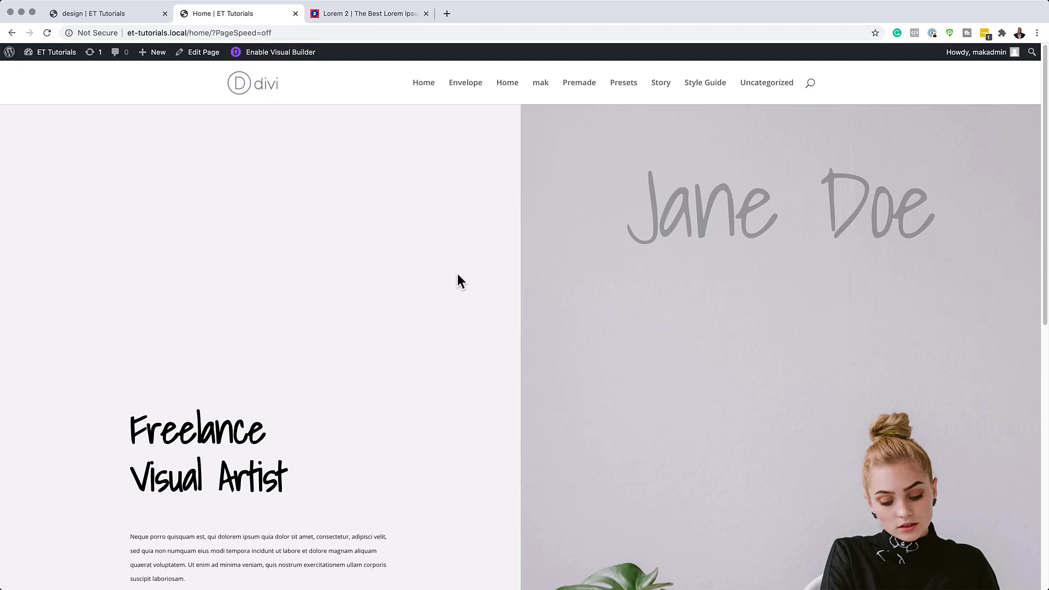
pyautogui.scroll(-5, 462, 287)
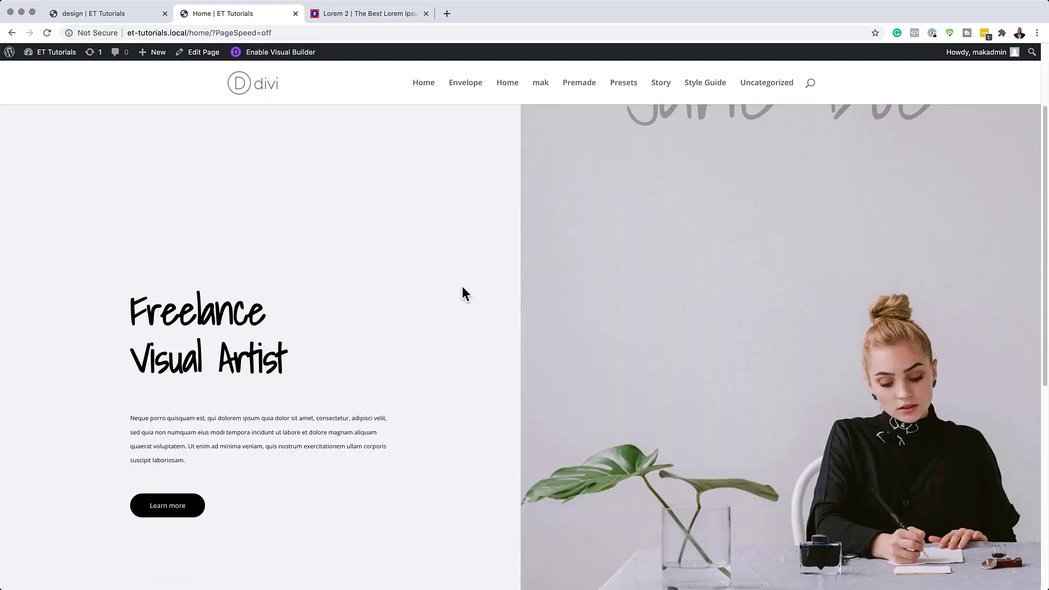
pyautogui.scroll(-4, 462, 288)
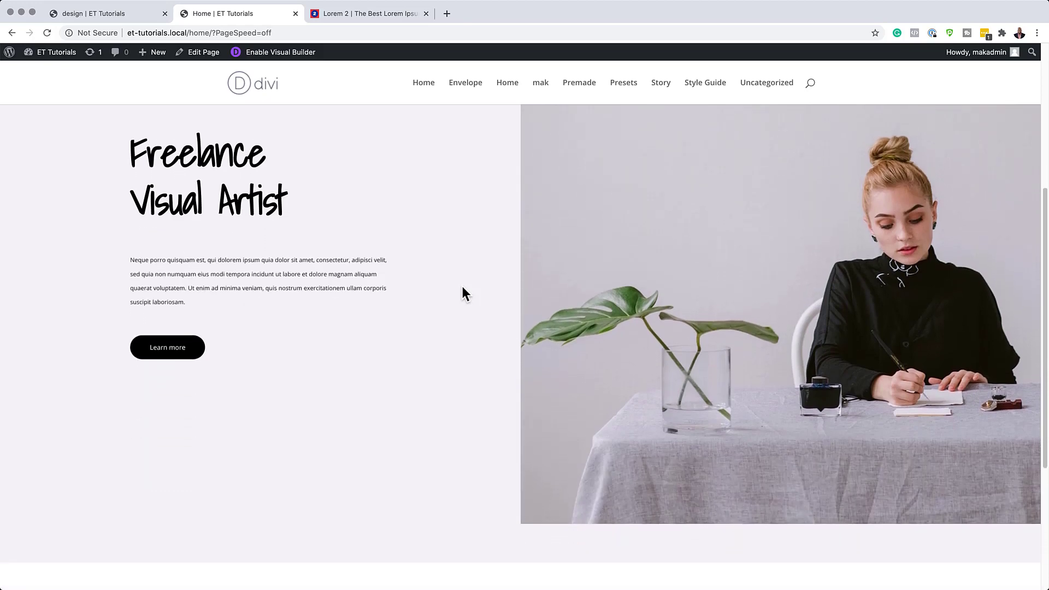
pyautogui.scroll(-2, 462, 288)
pyautogui.scroll(-3, 463, 289)
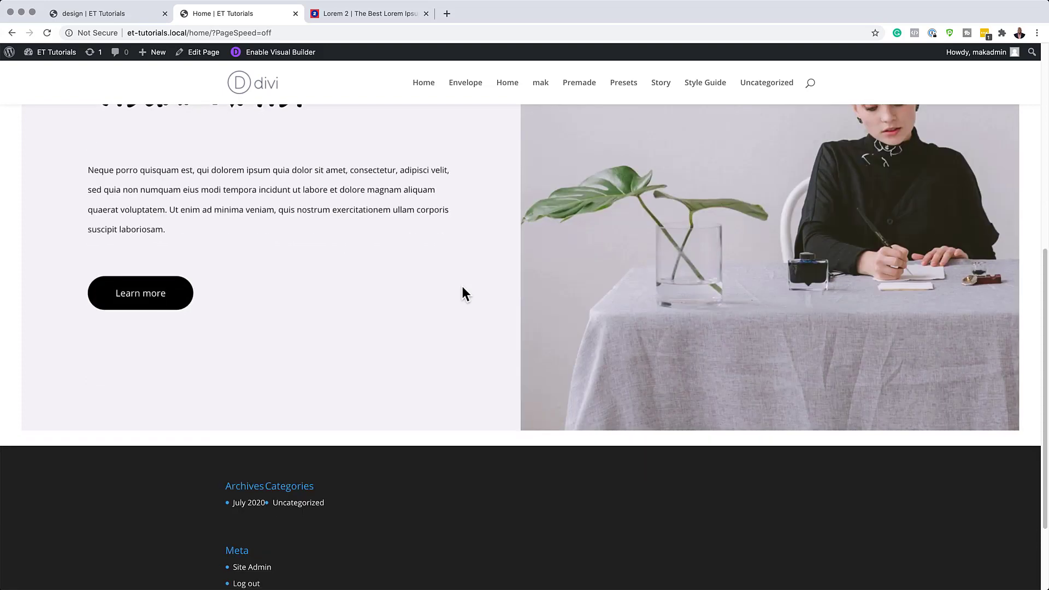
pyautogui.scroll(-2, 462, 288)
pyautogui.scroll(-1, 462, 289)
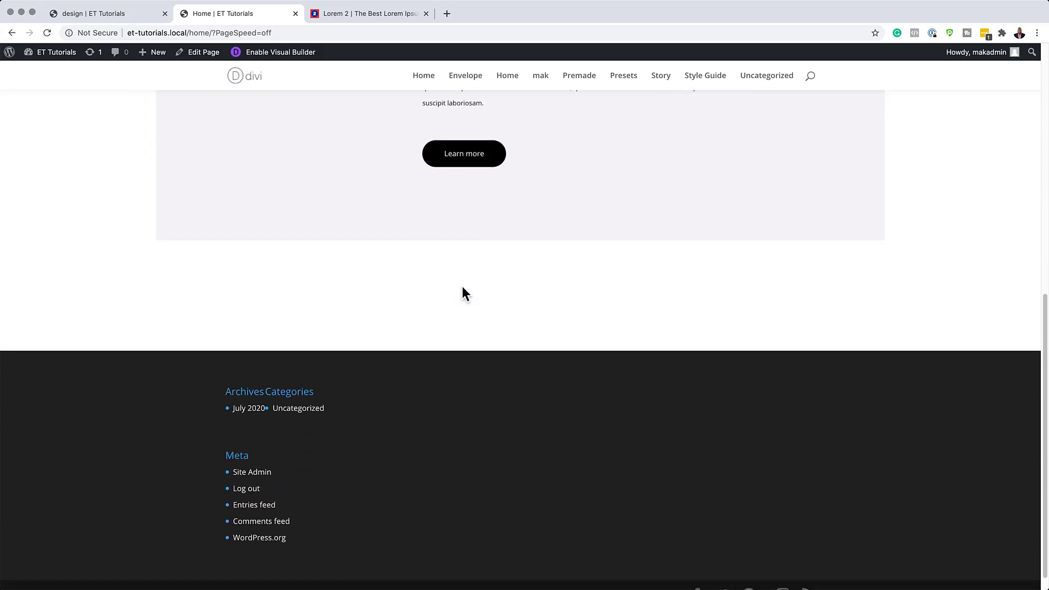
pyautogui.scroll(1, 462, 294)
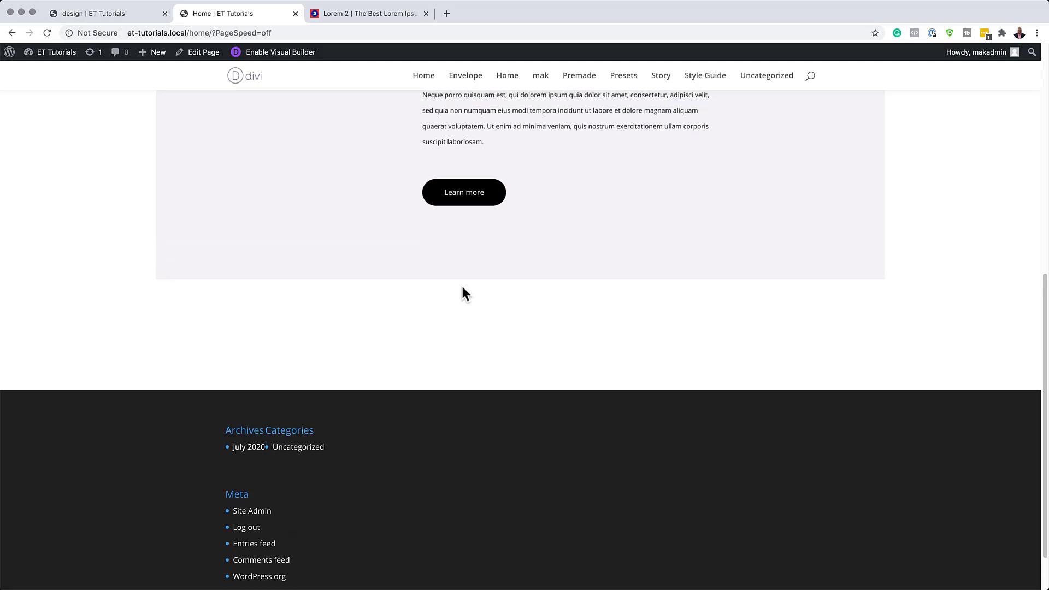
pyautogui.scroll(4, 462, 289)
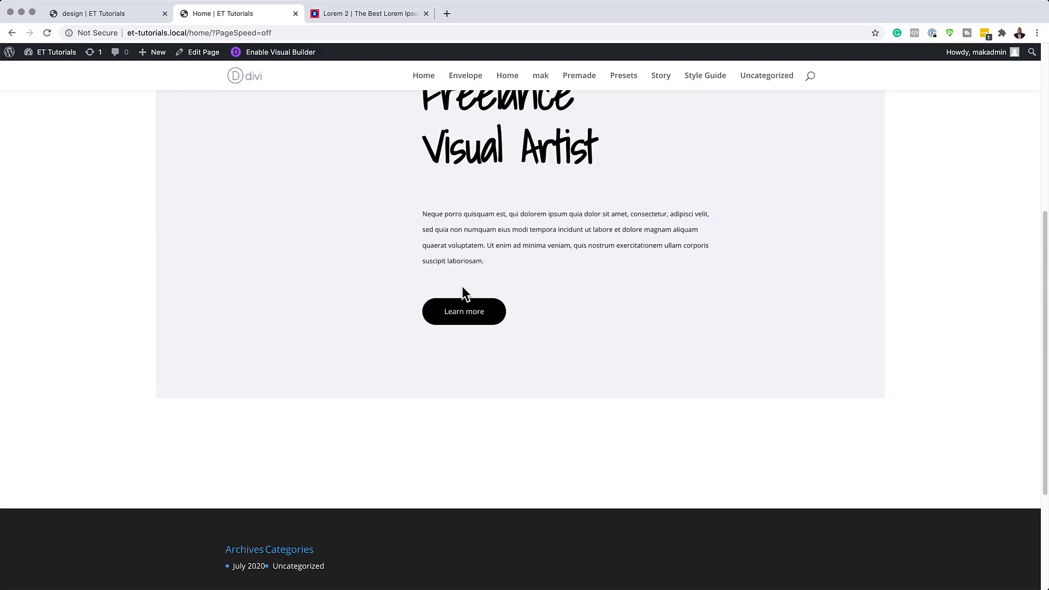
pyautogui.scroll(3, 463, 289)
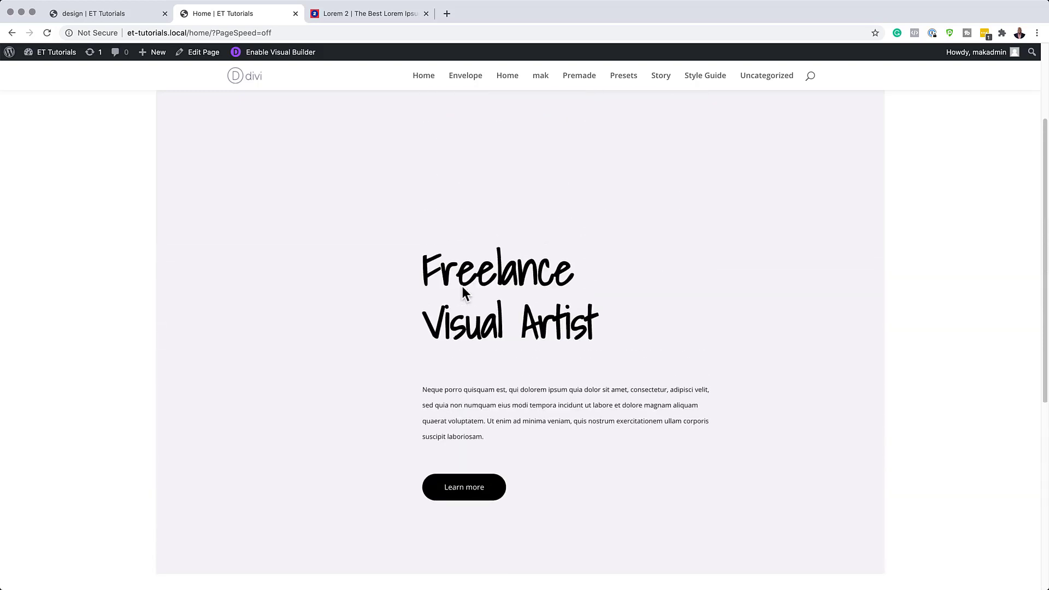
pyautogui.scroll(2, 462, 294)
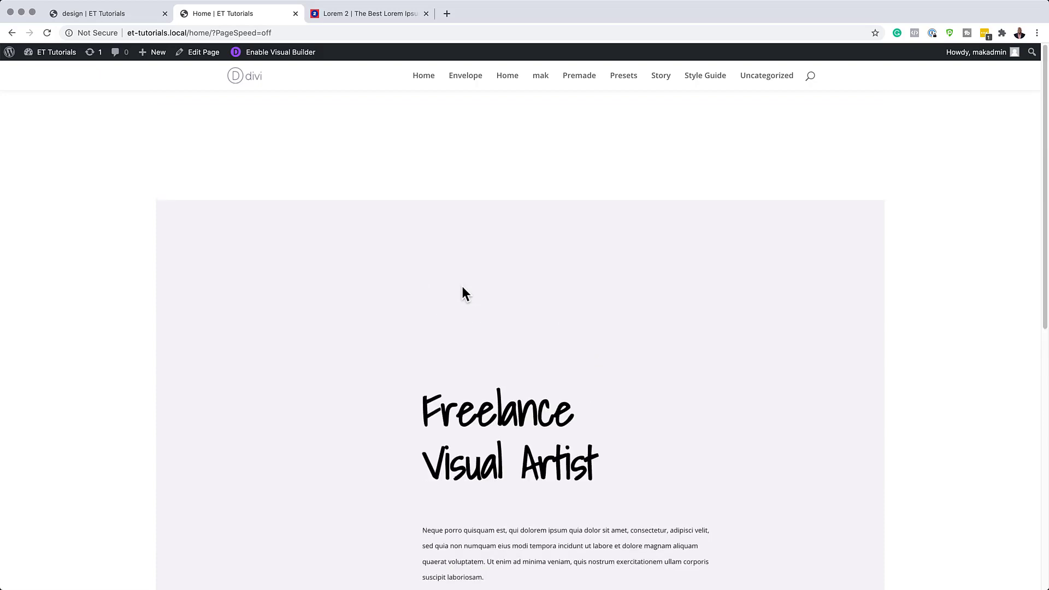